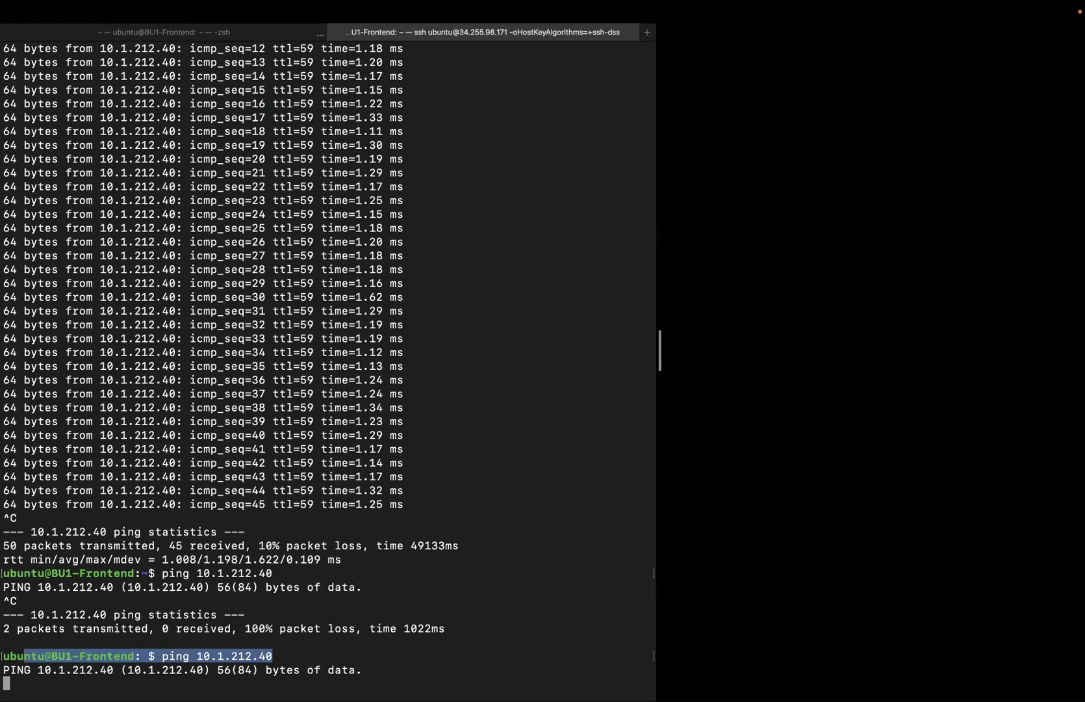
Step: Switch to Aviatrix CoPilot in Chrome and open the gateway routes of the ace-aws-eu-west-1-spoke1 spoke gateway
{"action": "mouse_move", "coordinate": [733, 682]}
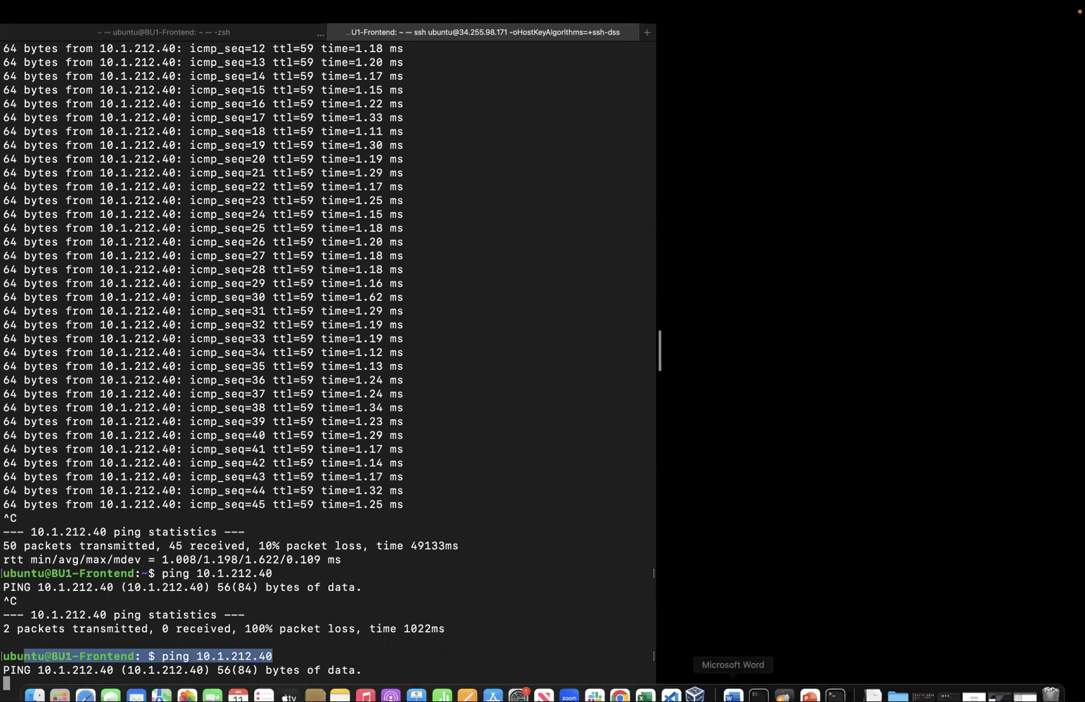
{"action": "left_click", "coordinate": [626, 682]}
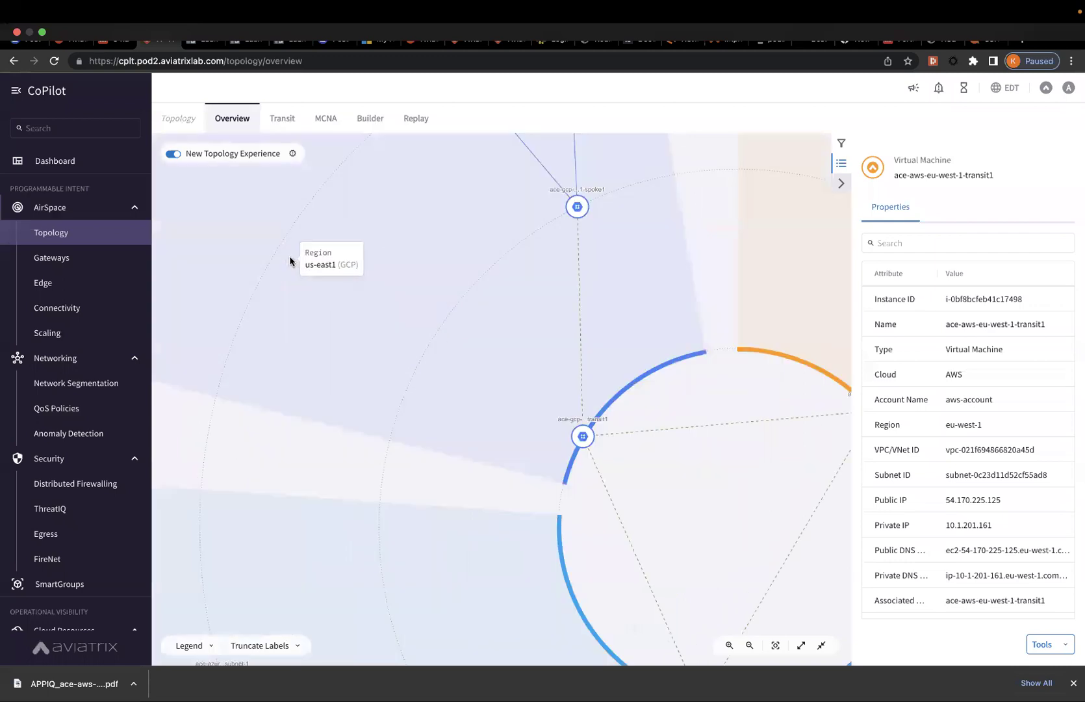
{"action": "left_click", "coordinate": [82, 259]}
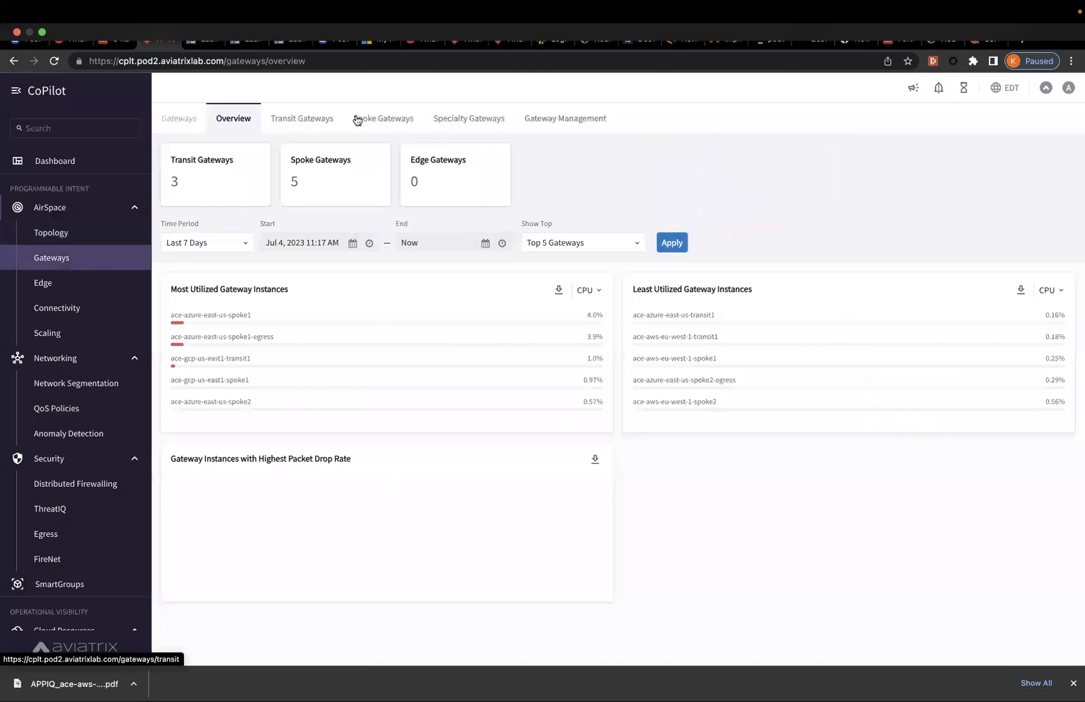
{"action": "left_click", "coordinate": [382, 118]}
{"action": "left_click", "coordinate": [214, 209]}
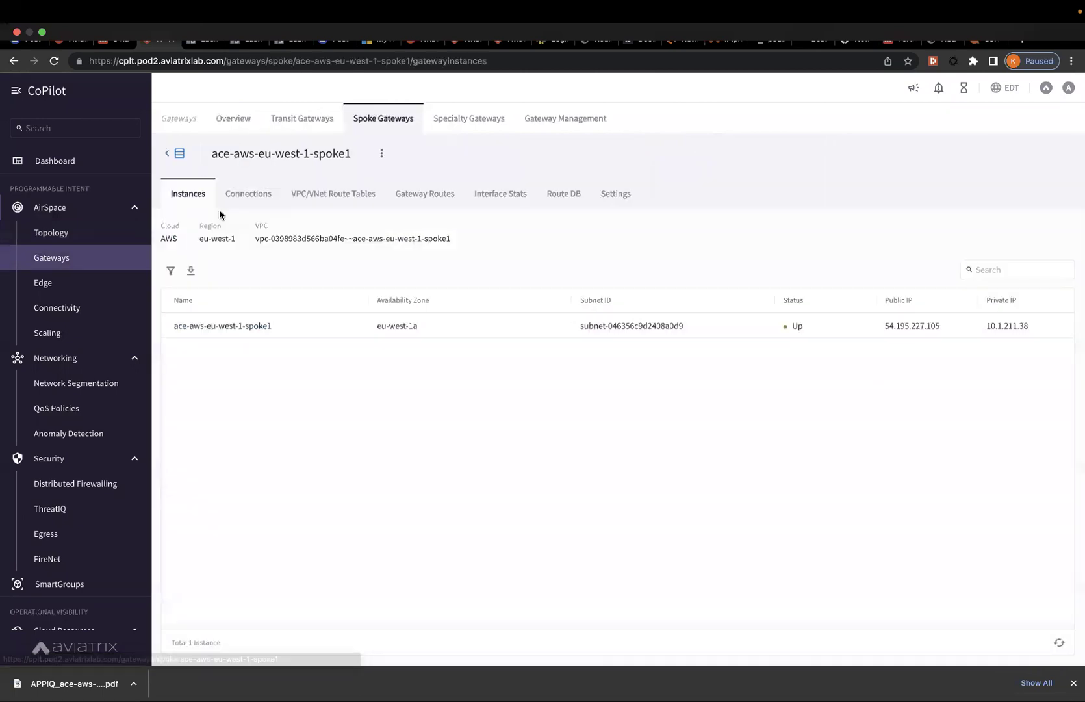
{"action": "left_click", "coordinate": [401, 197]}
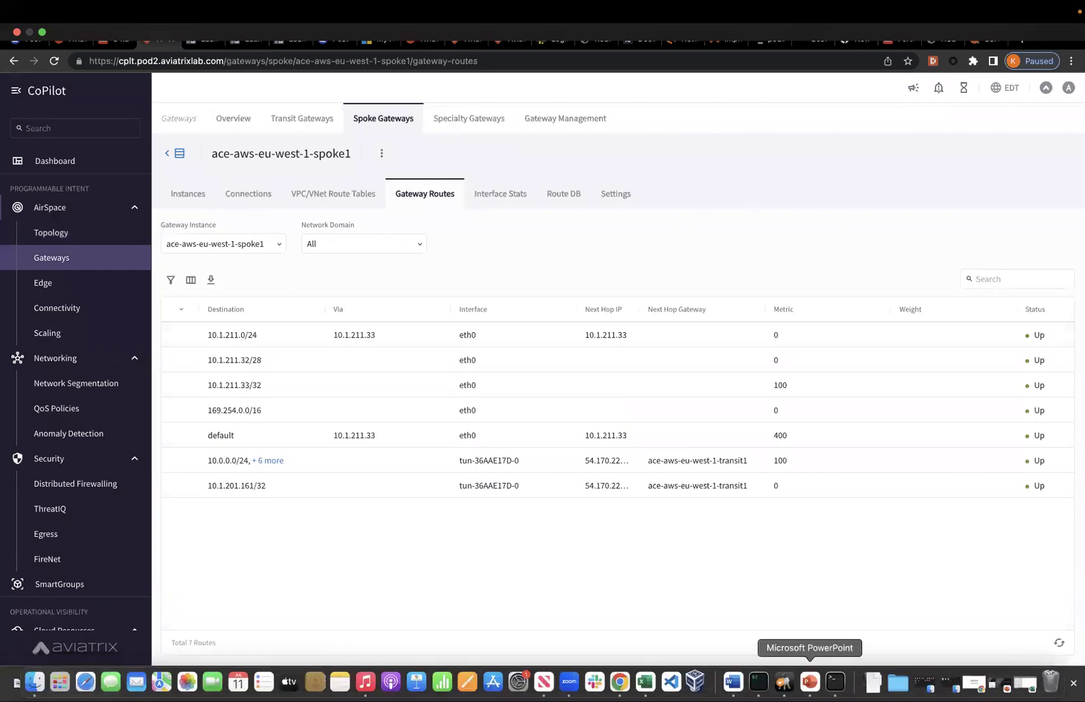
Step: Consult the Lab 3 diagram in PowerPoint, return to Chrome and check spoke1's grouped transit route destinations for 10.1.212.0/24
{"action": "left_click", "coordinate": [813, 680]}
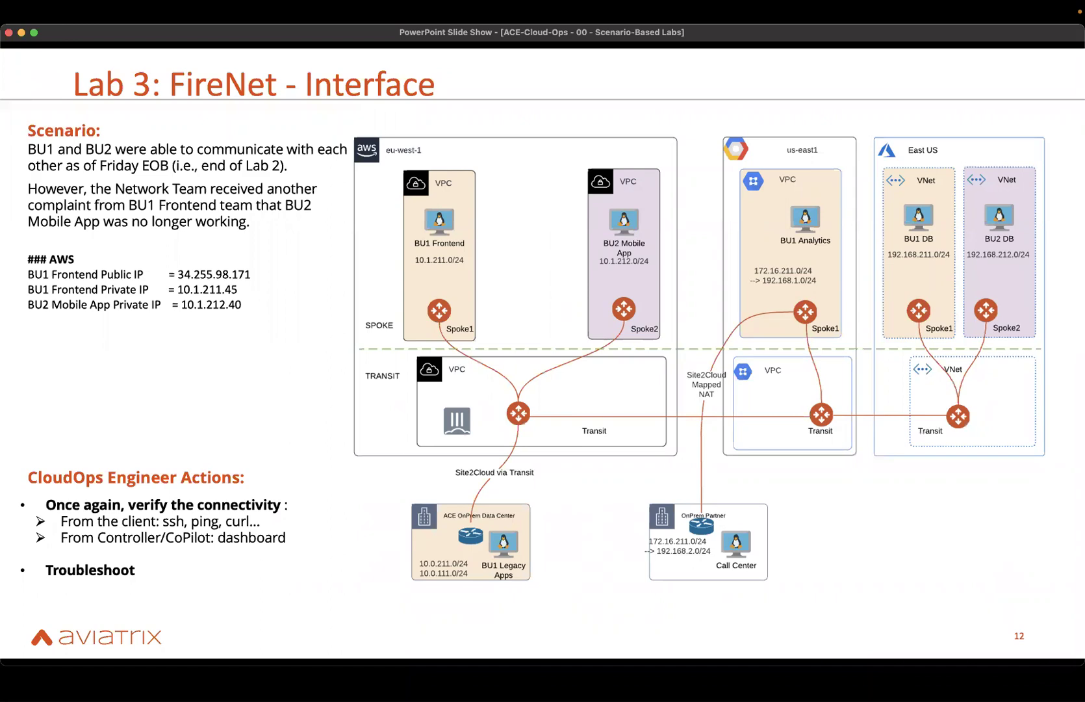
{"action": "left_click", "coordinate": [620, 685]}
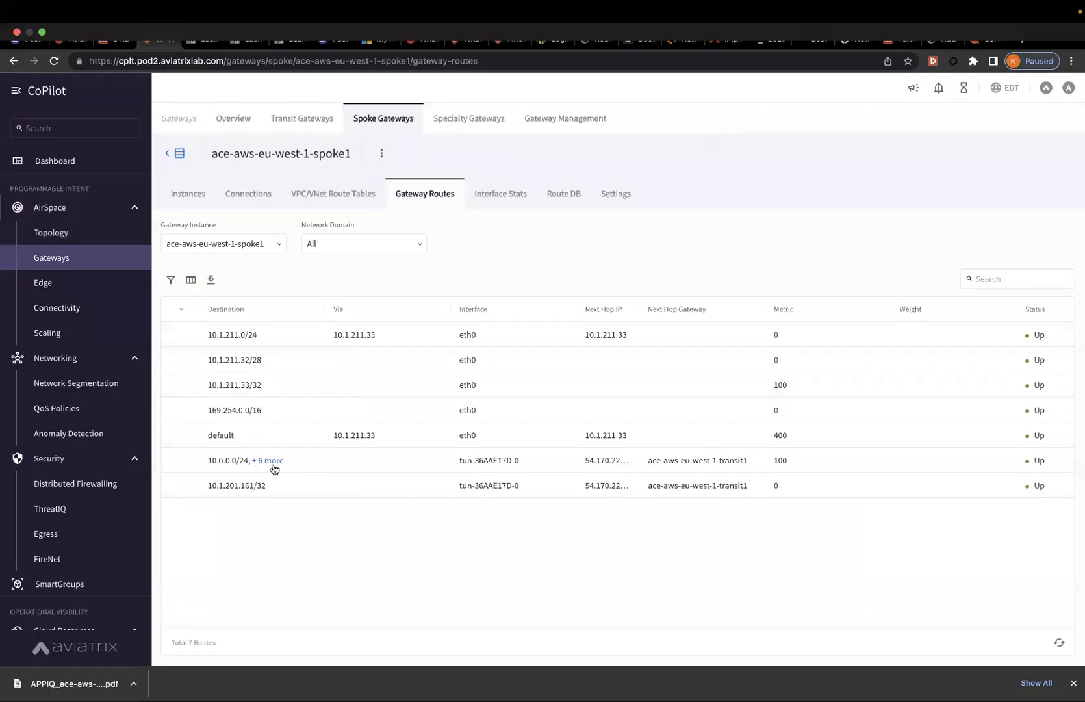
{"action": "mouse_move", "coordinate": [275, 466]}
{"action": "double_click", "coordinate": [323, 450]}
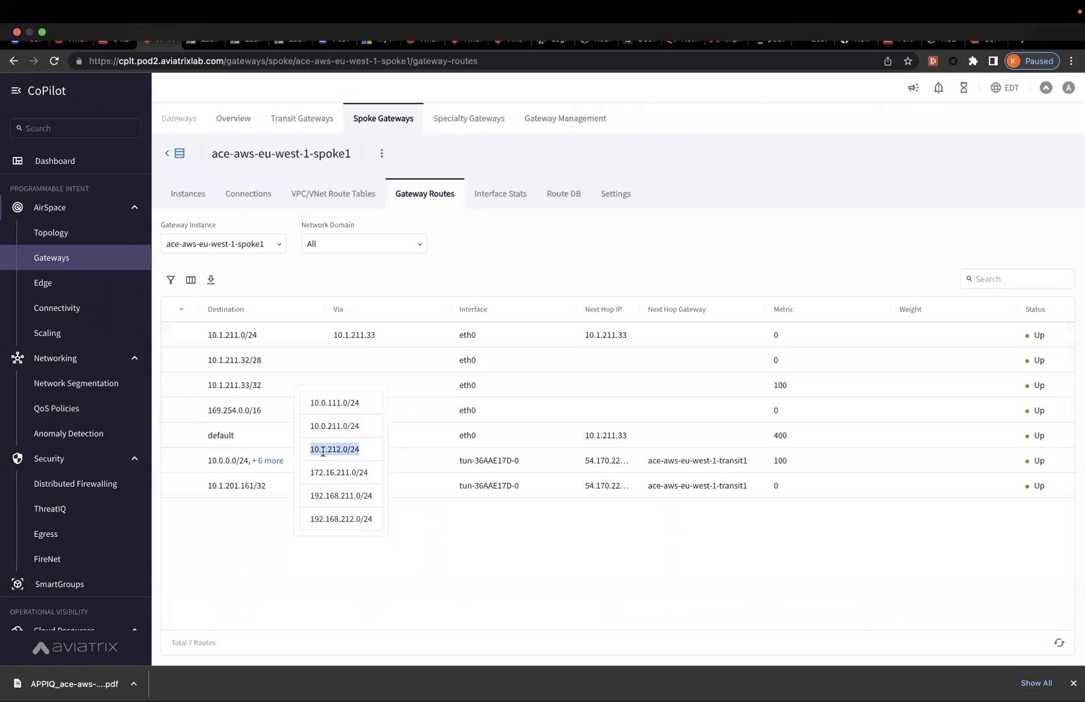
{"action": "left_click", "coordinate": [377, 585]}
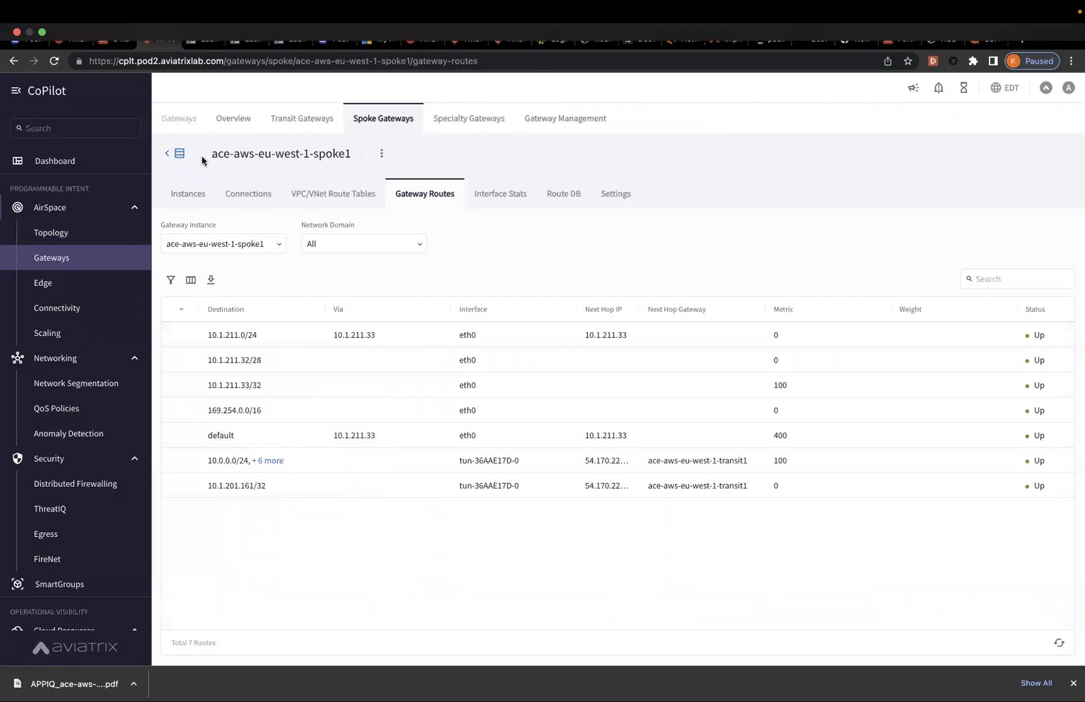
Step: Open the gateway routes of ace-aws-eu-west-1-spoke2 and check the grouped transit route destinations for 10.1.211.0/24
{"action": "left_click", "coordinate": [167, 162]}
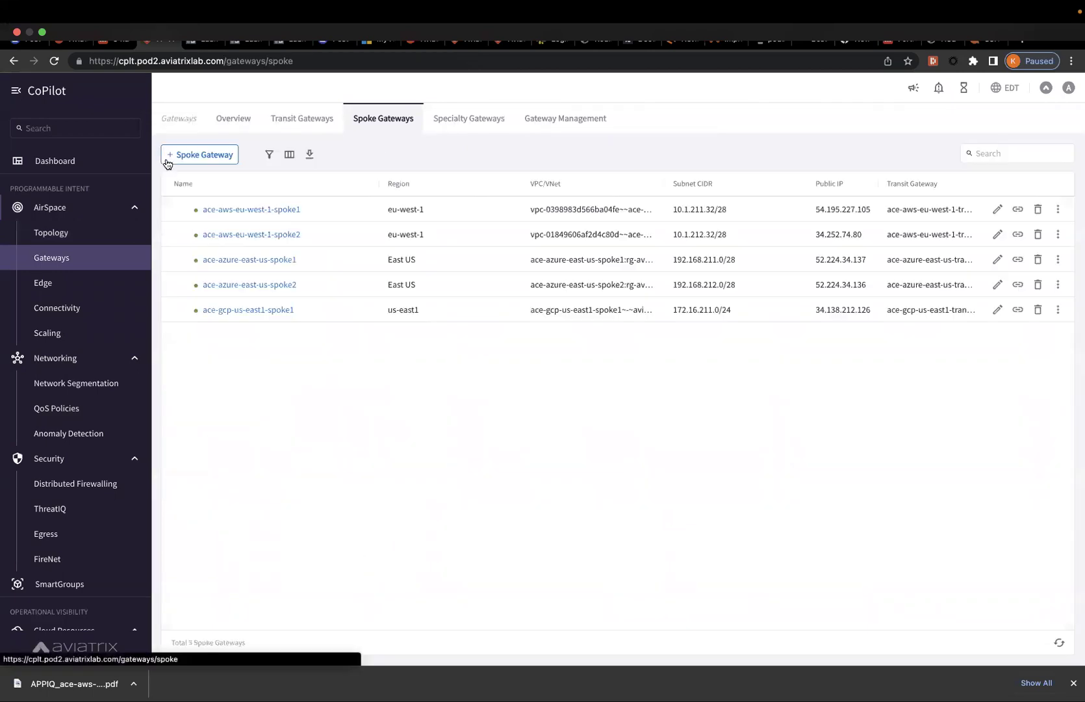
{"action": "left_click", "coordinate": [263, 236]}
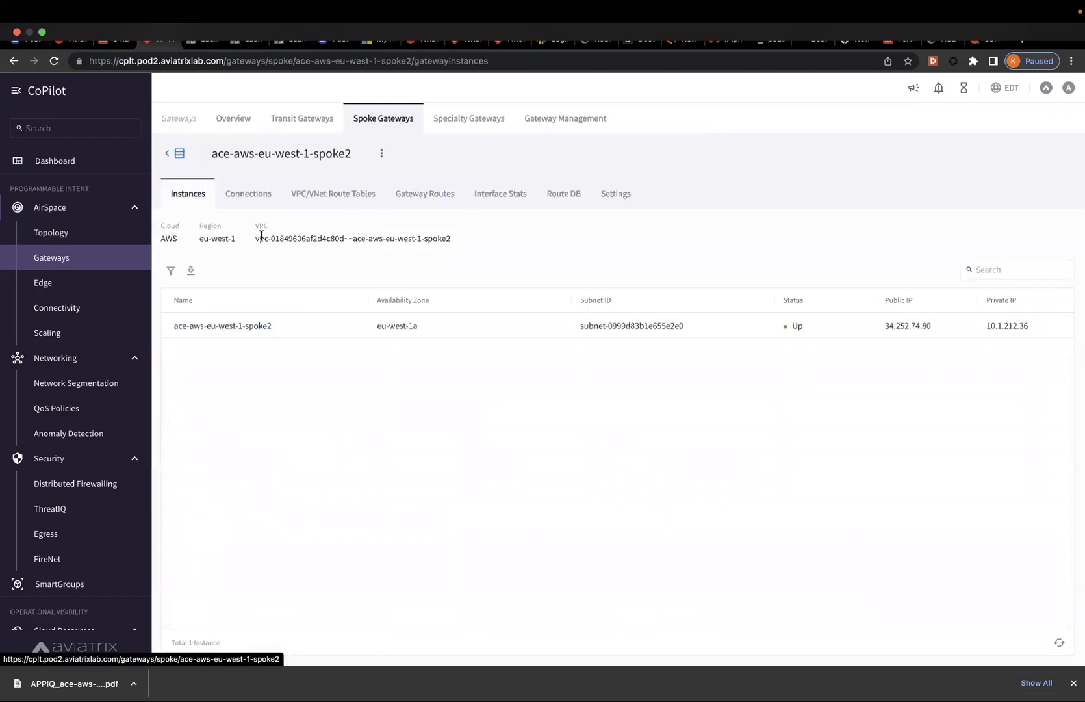
{"action": "left_click", "coordinate": [415, 195]}
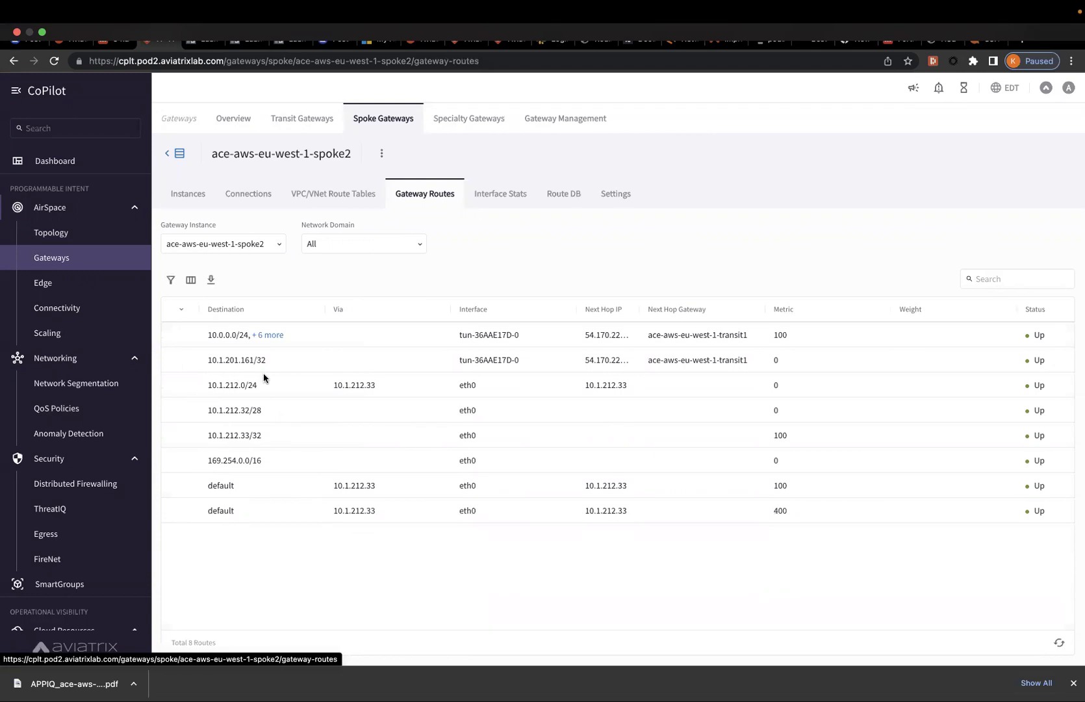
{"action": "left_click", "coordinate": [270, 336]}
{"action": "double_click", "coordinate": [314, 324]}
{"action": "triple_click", "coordinate": [313, 323]}
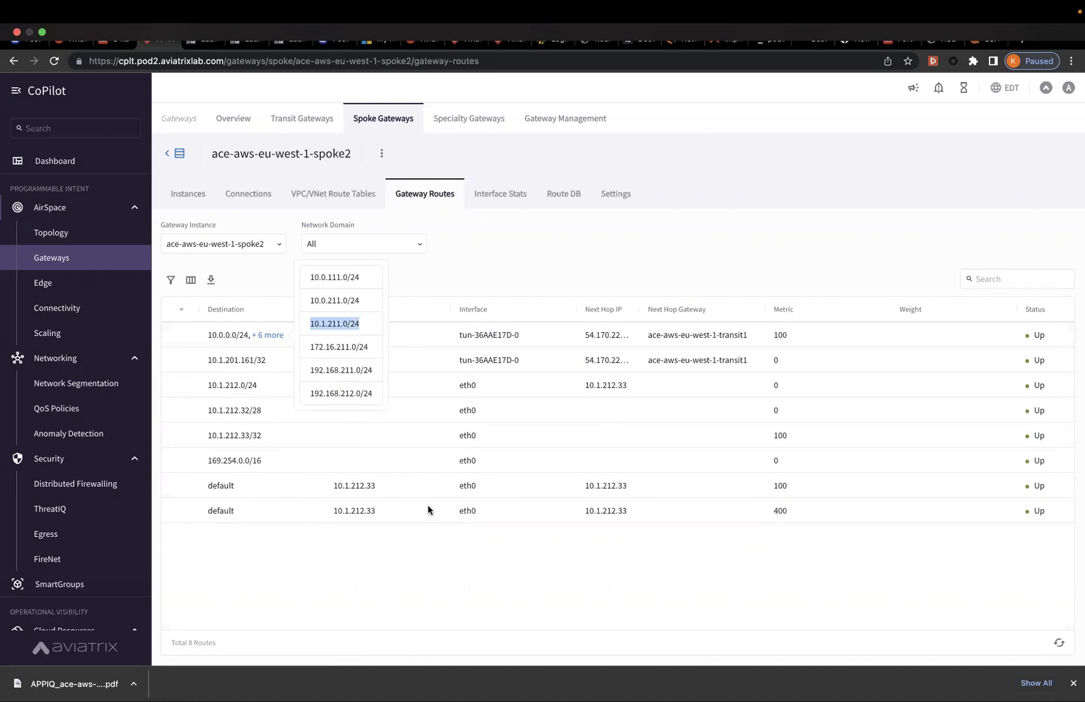
{"action": "left_click", "coordinate": [352, 595]}
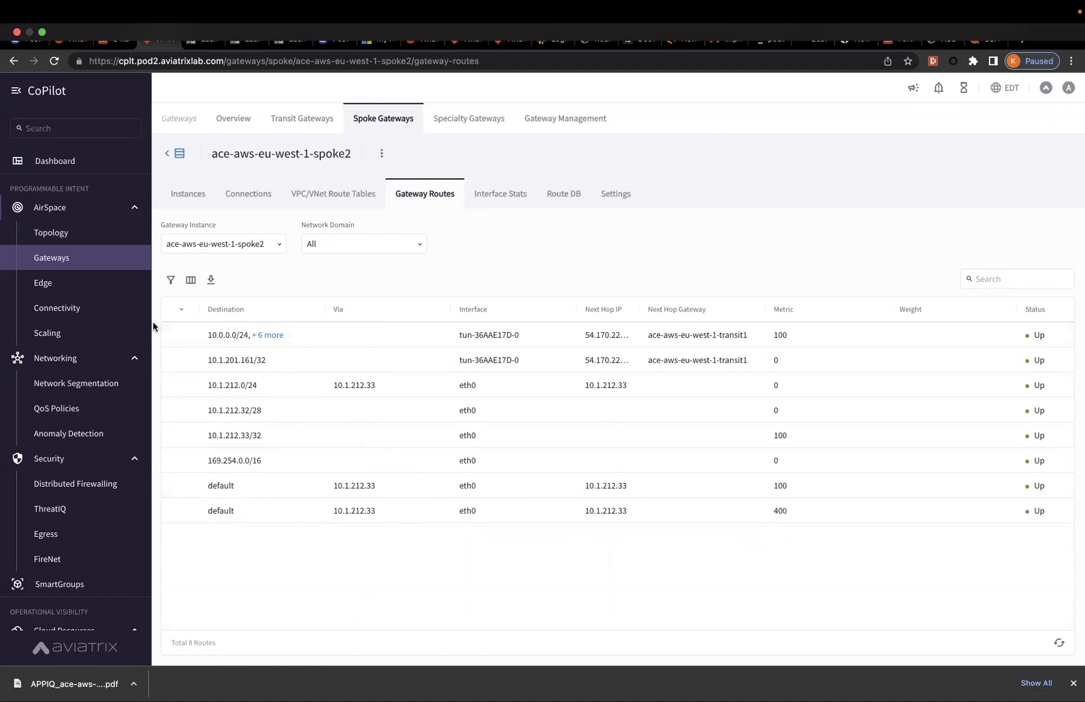
Step: Open Gateway Diagnostics for the ace-aws-eu-west-1-spoke1 gateway virtual machine from the topology map
{"action": "left_click", "coordinate": [71, 236]}
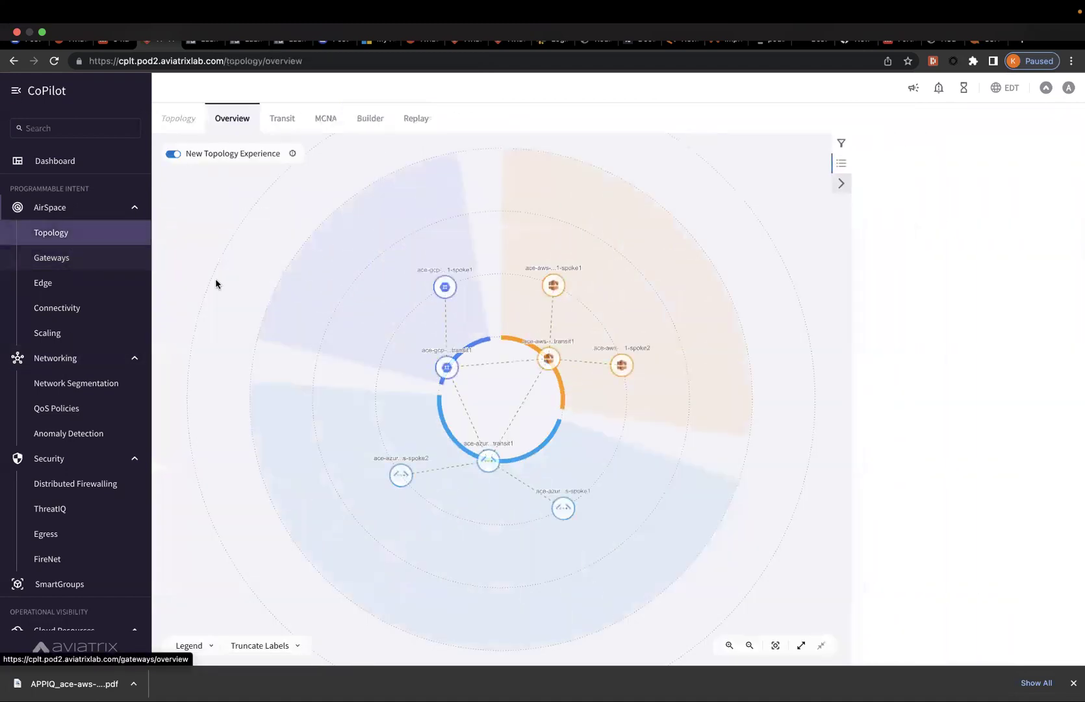
{"action": "left_click", "coordinate": [552, 291]}
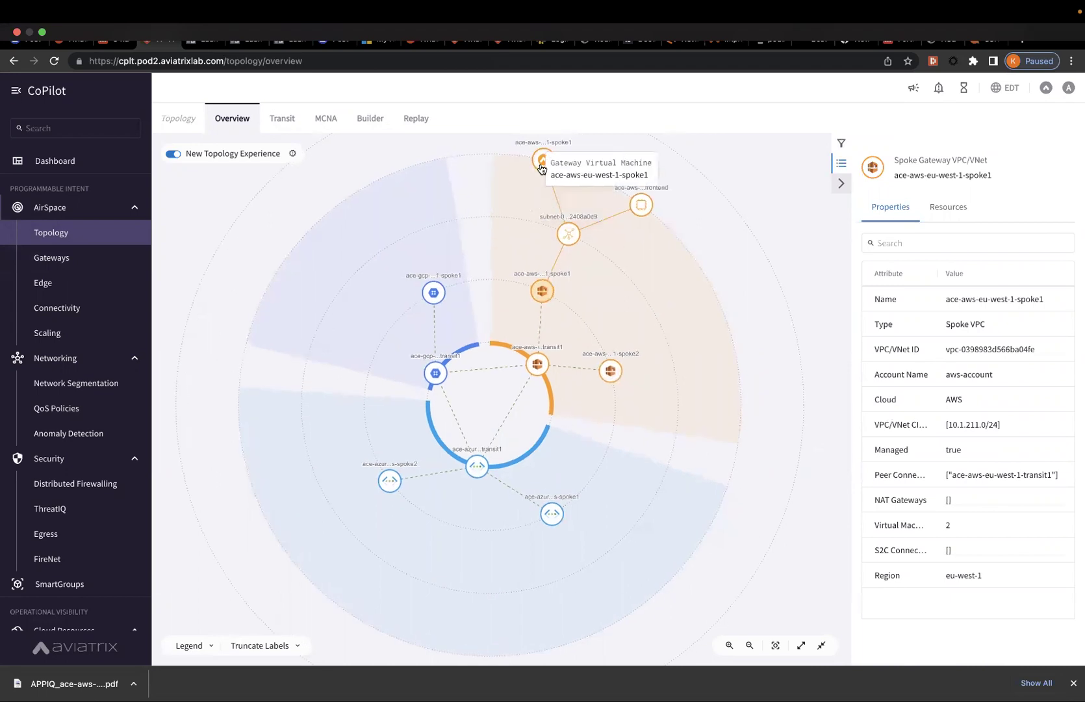
{"action": "left_click", "coordinate": [542, 167]}
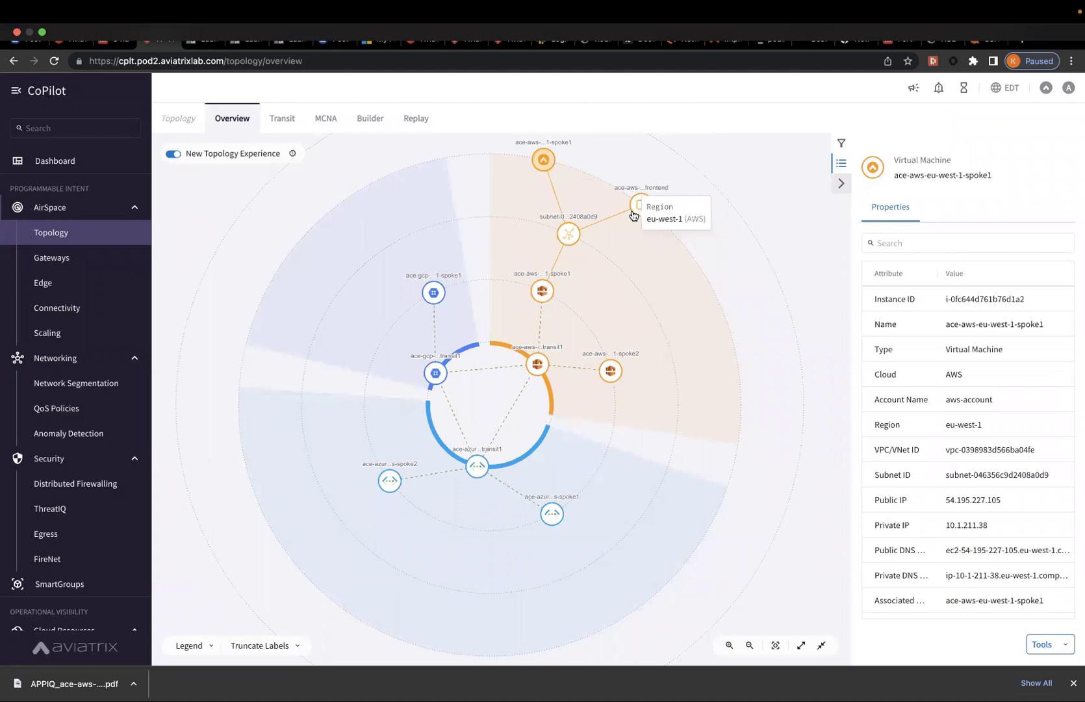
{"action": "left_click", "coordinate": [1045, 647]}
{"action": "left_click", "coordinate": [1041, 625]}
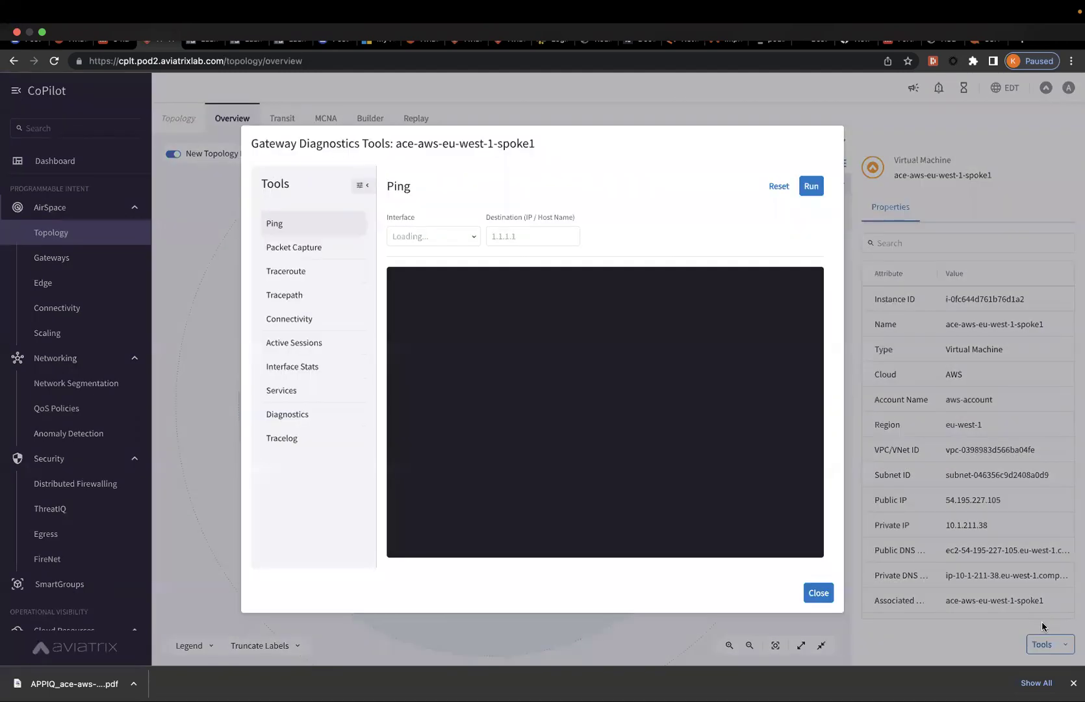
Step: Run a ping from the spoke1 gateway to 10.1.212.40 using the route table
{"action": "left_click", "coordinate": [514, 236]}
{"action": "type", "text": "10.1.211"}
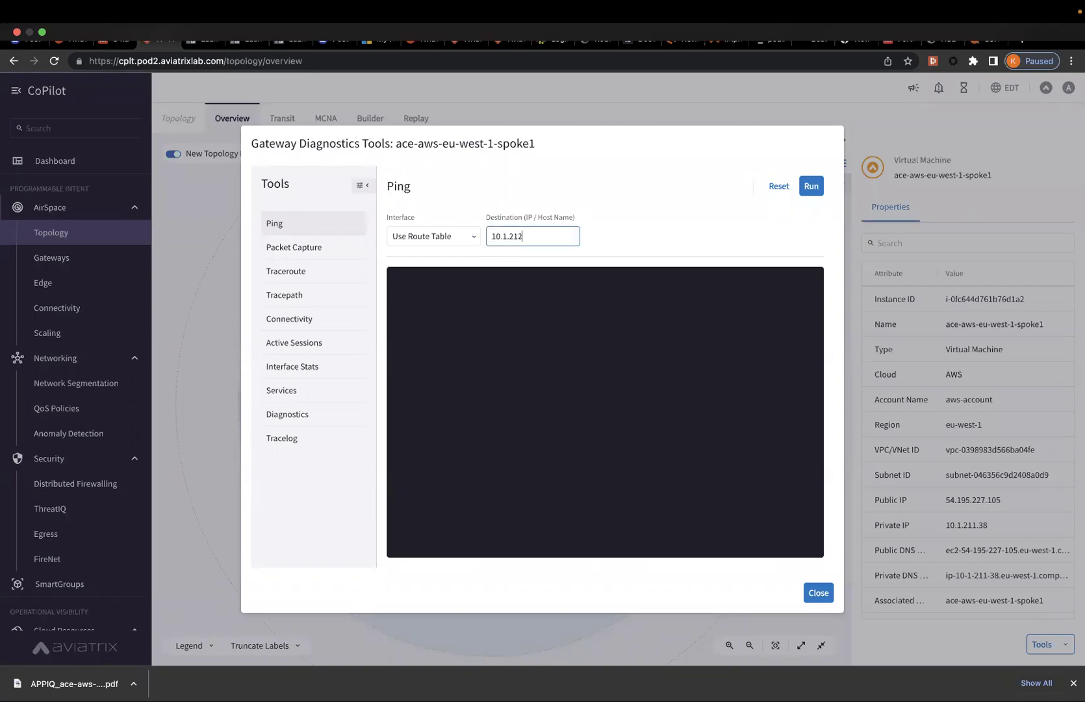
{"action": "type", "text": ".40"}
{"action": "left_click", "coordinate": [801, 190]}
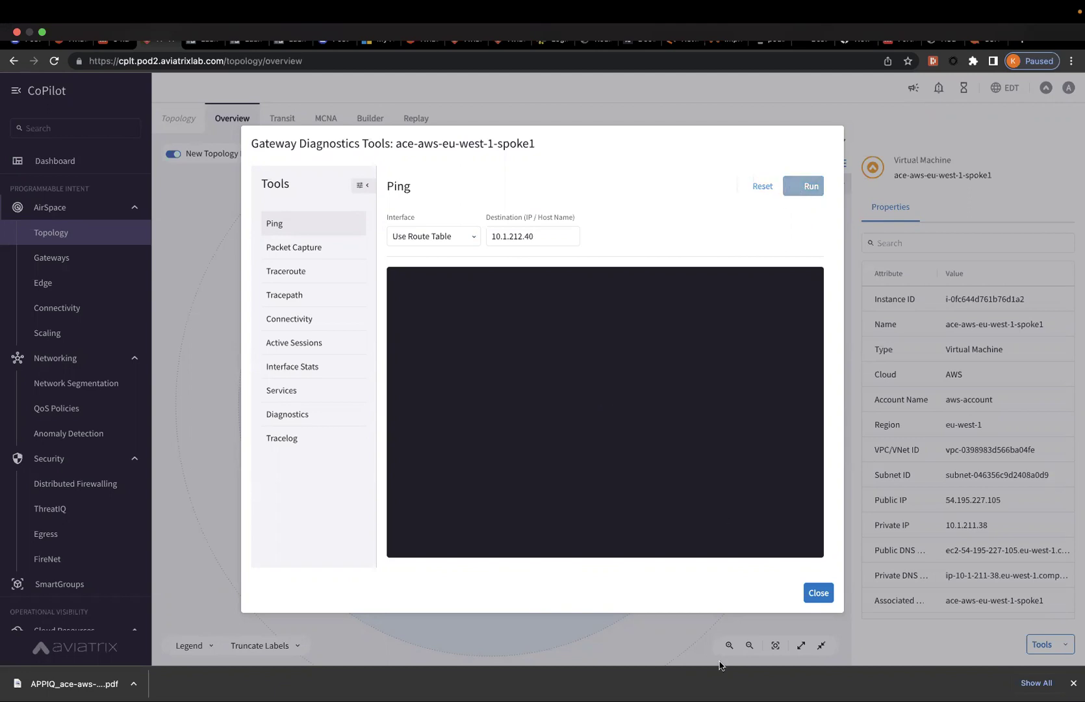
Step: Review the BU2 Mobile App path on the Lab 3 slide in PowerPoint, then return to Chrome and inspect the ping statistics
{"action": "left_click", "coordinate": [810, 683]}
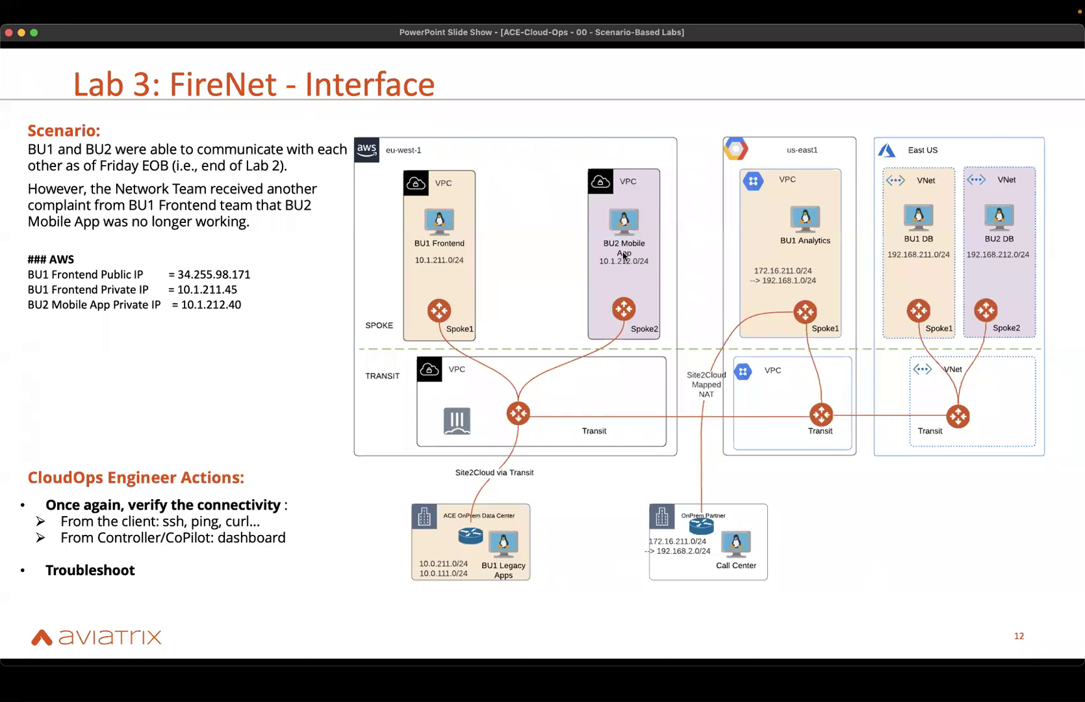
{"action": "mouse_move", "coordinate": [669, 688]}
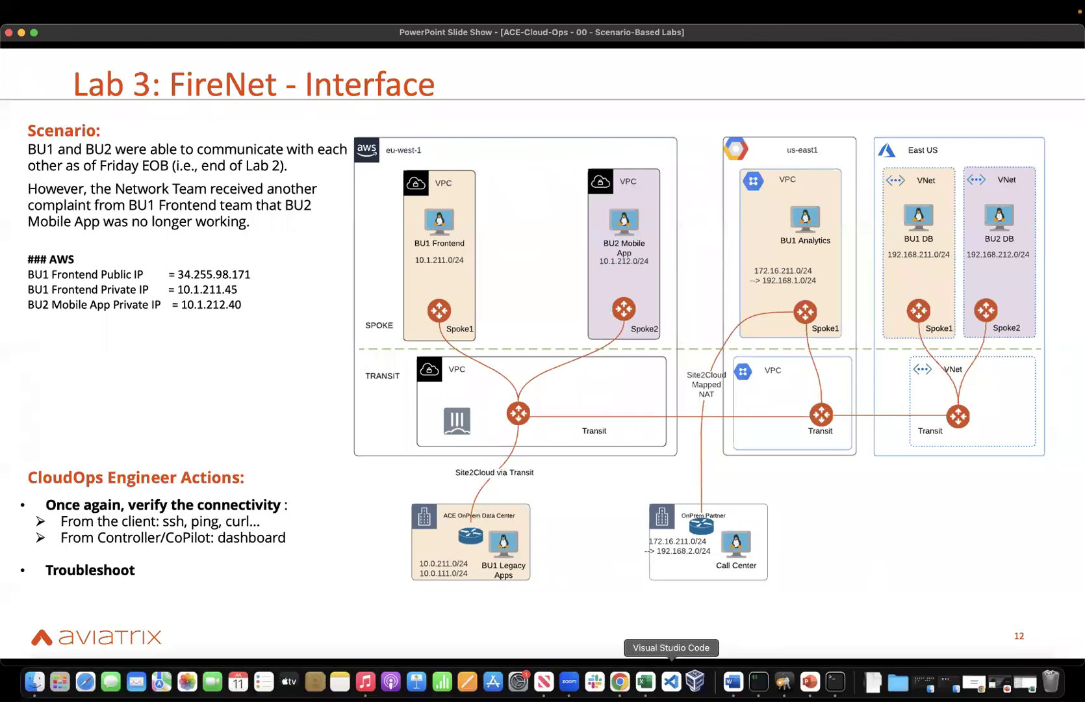
{"action": "left_click", "coordinate": [620, 681]}
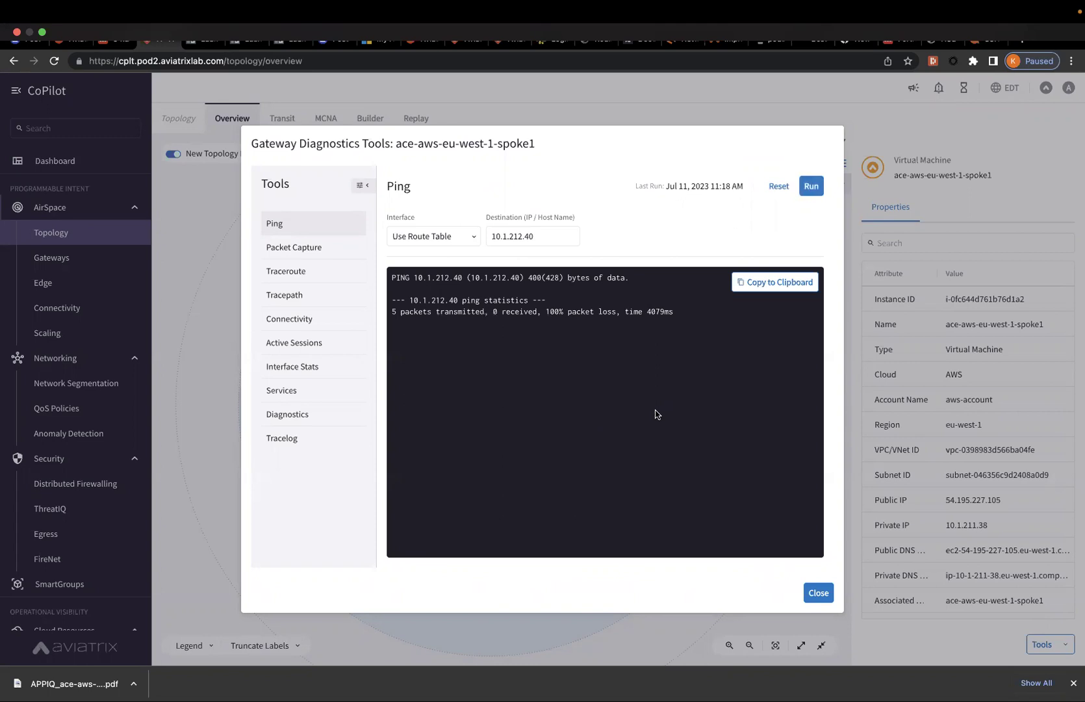
{"action": "triple_click", "coordinate": [658, 311]}
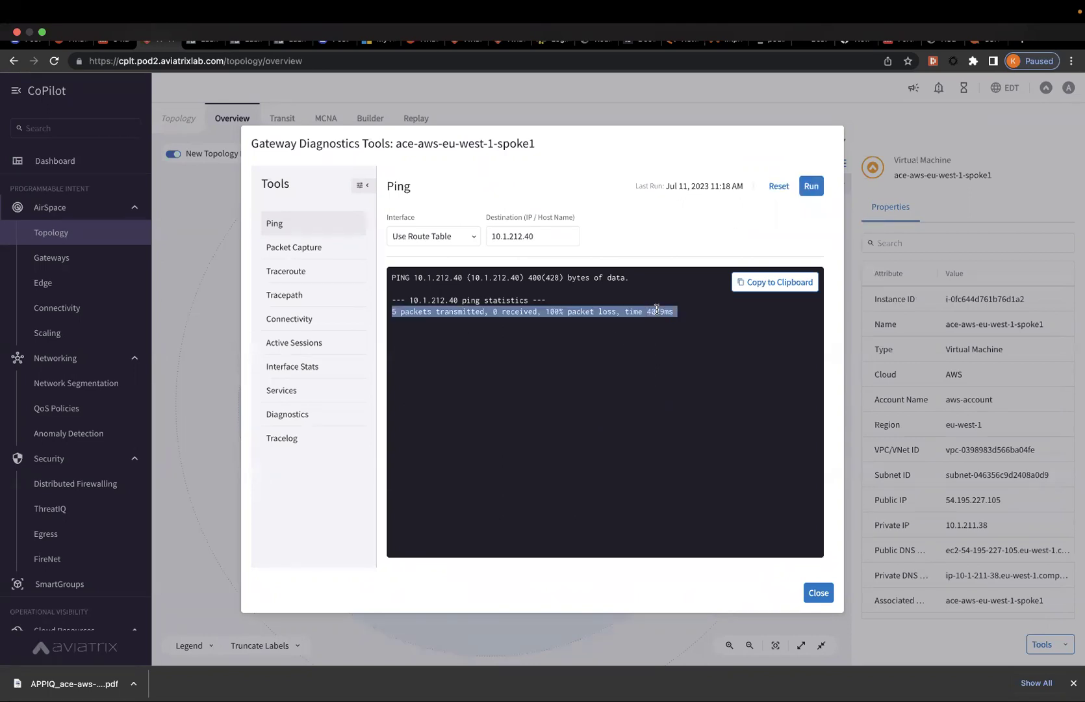
{"action": "left_click", "coordinate": [637, 434]}
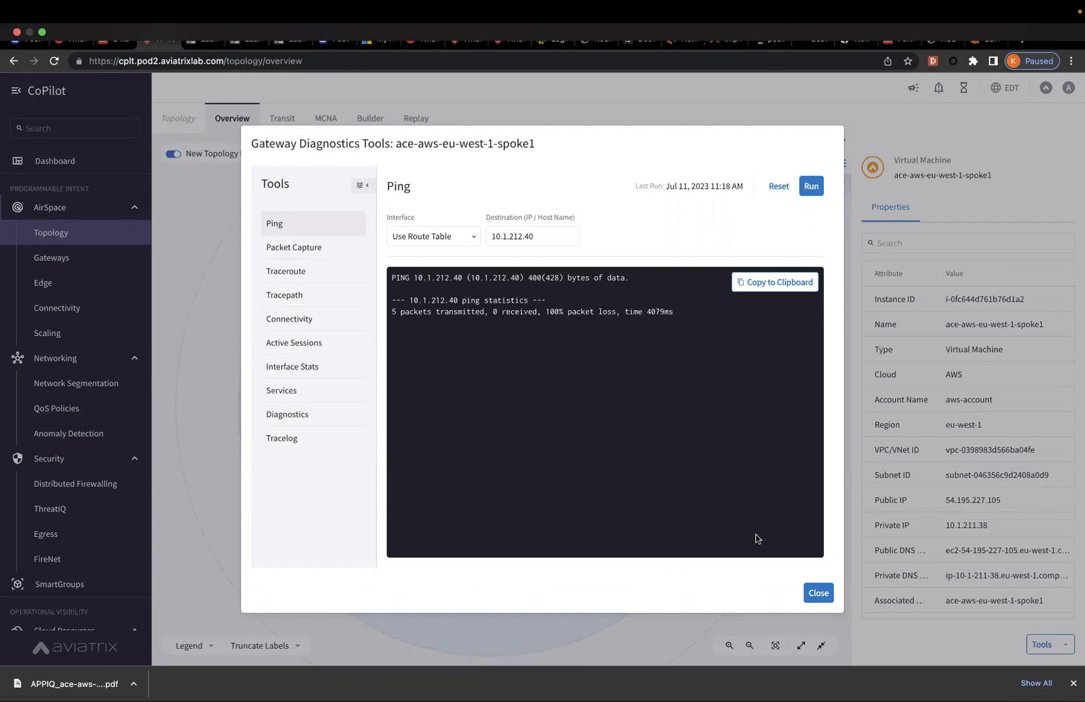
Step: Close spoke1's diagnostics and open Gateway Diagnostics for the ace-aws-eu-west-1-transit1 gateway virtual machine
{"action": "left_click", "coordinate": [817, 593]}
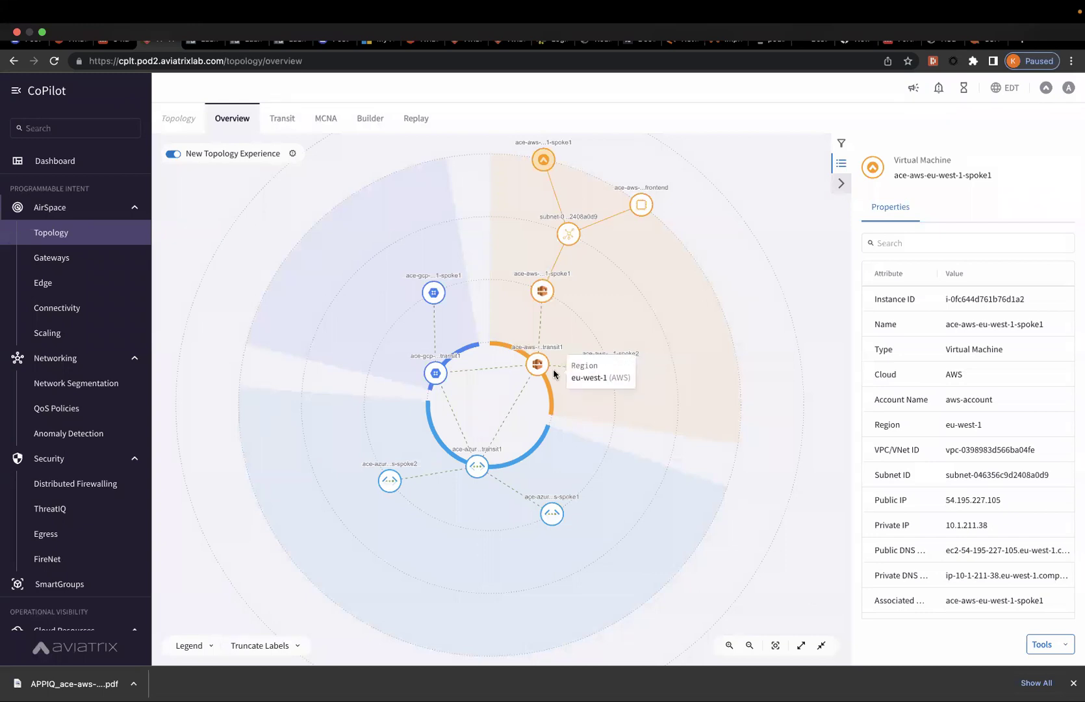
{"action": "left_click", "coordinate": [537, 364]}
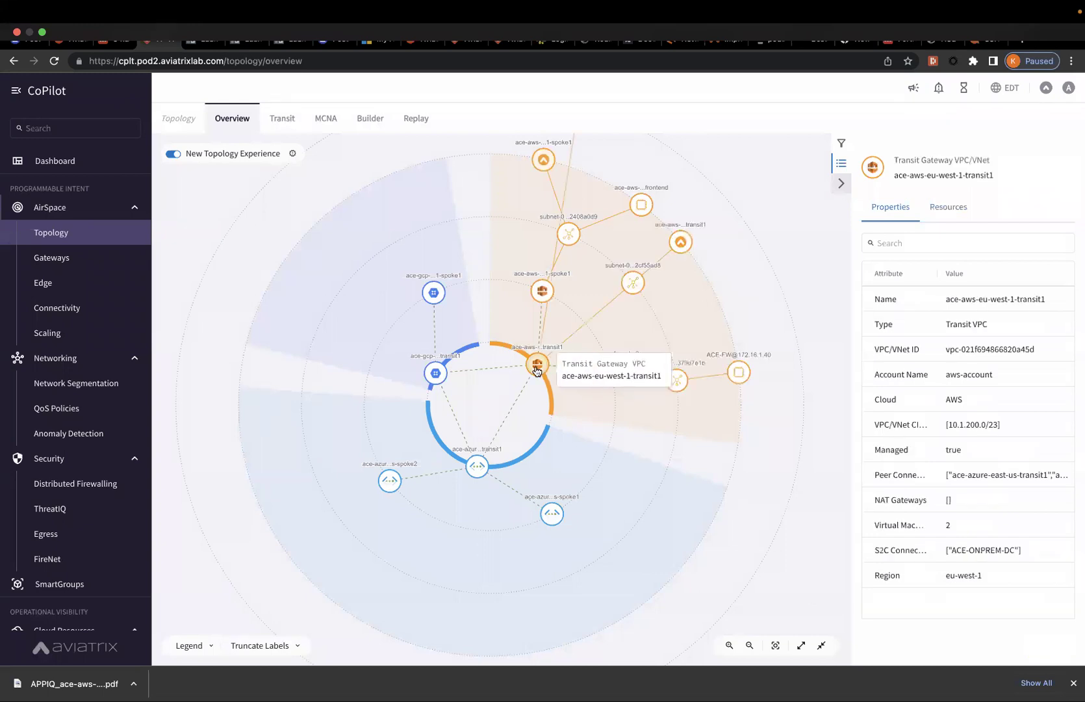
{"action": "left_click", "coordinate": [677, 252]}
{"action": "left_click", "coordinate": [1043, 650]}
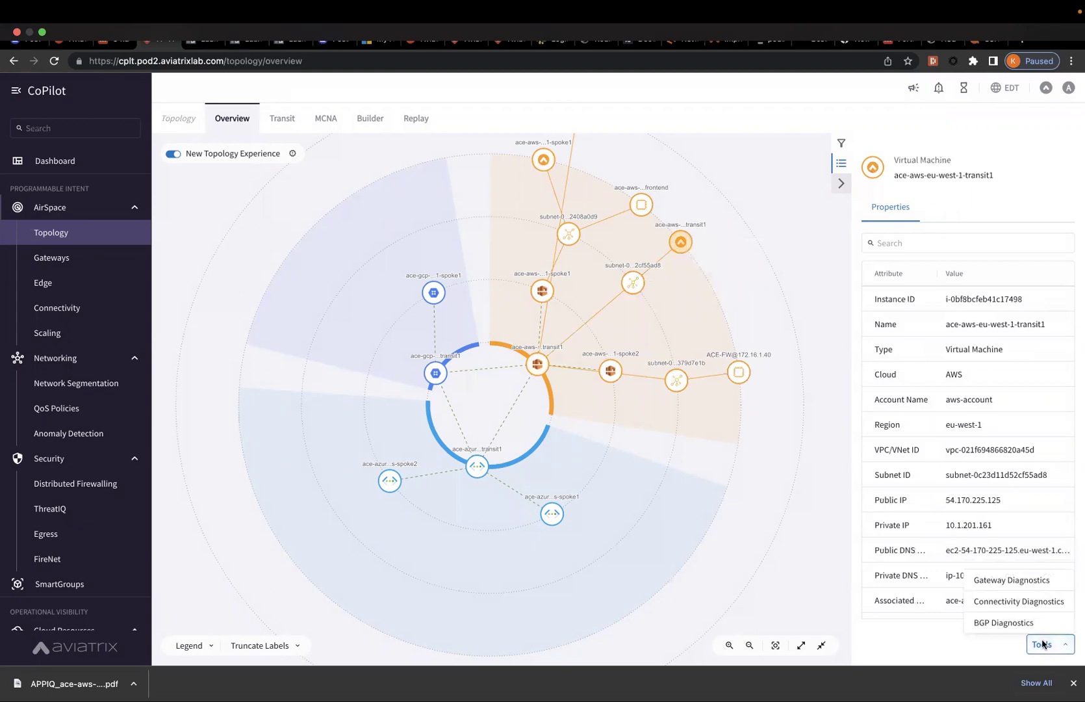
{"action": "left_click", "coordinate": [1030, 582]}
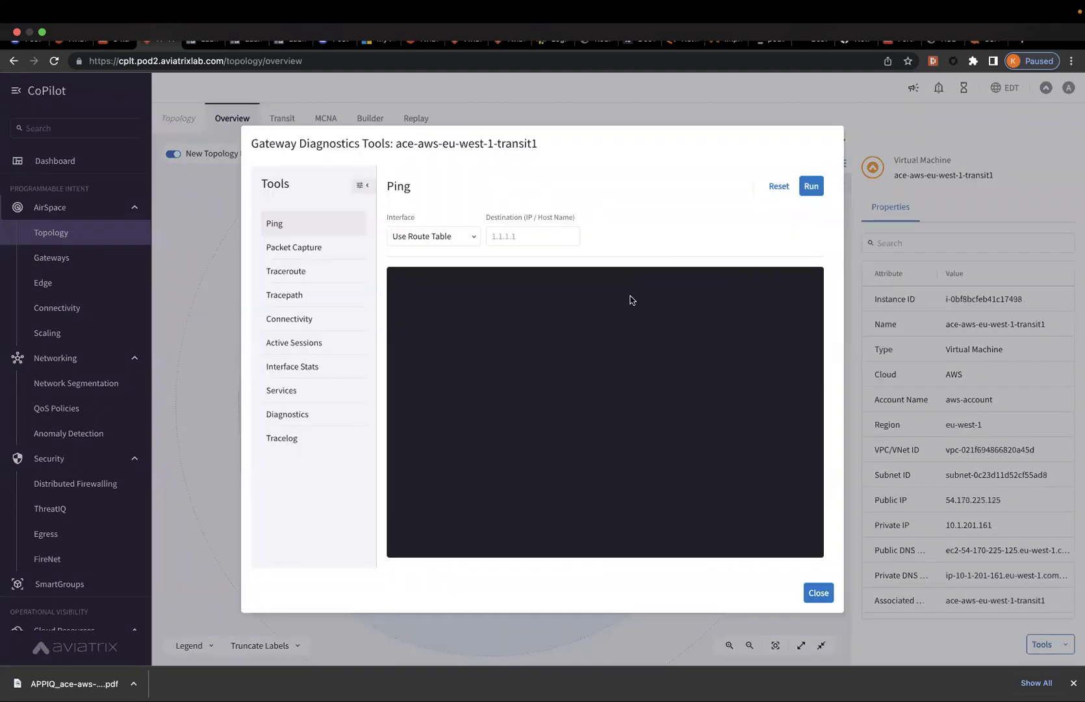
Step: Check the BU2 Mobile App address on the PowerPoint slide and run a ping from the transit1 gateway to 10.1.212.40
{"action": "left_click", "coordinate": [520, 236]}
{"action": "left_click", "coordinate": [816, 679]}
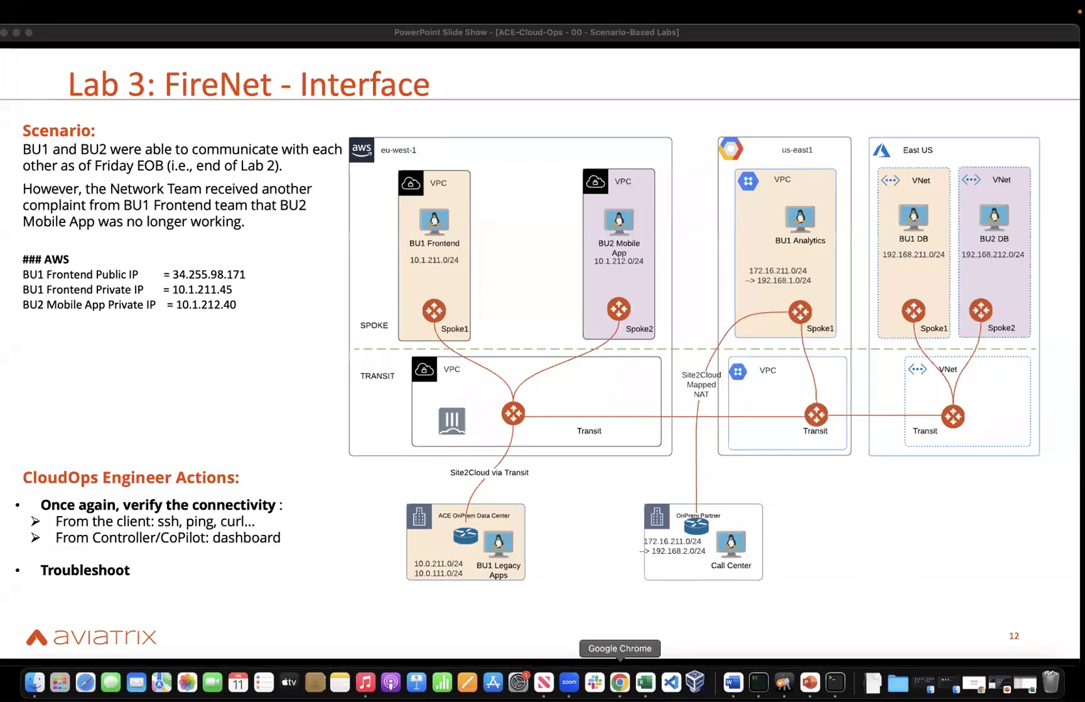
{"action": "left_click", "coordinate": [620, 679]}
{"action": "type", "text": "10.1.212.40"}
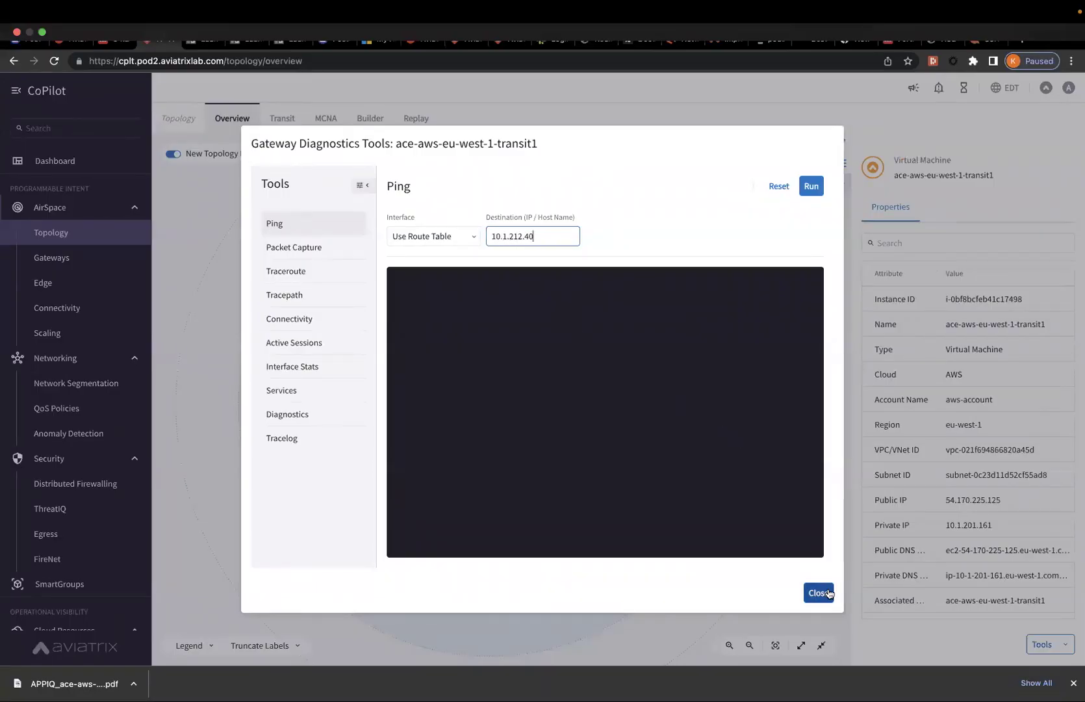
{"action": "left_click", "coordinate": [809, 192]}
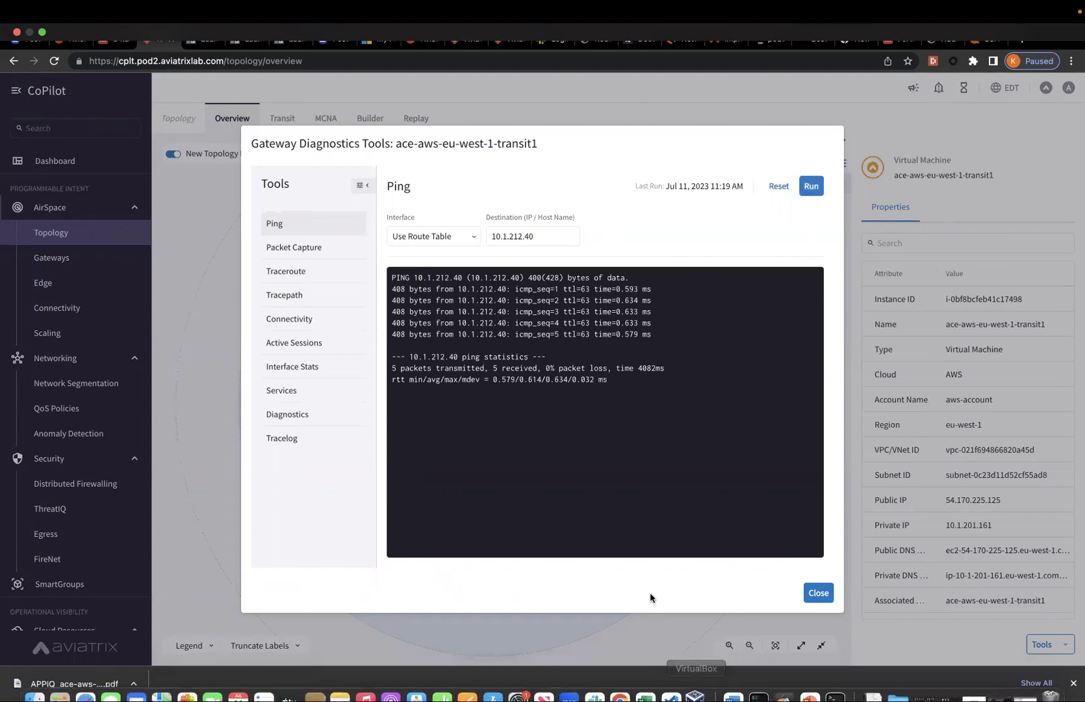
Step: Check the Lab 3 slide in PowerPoint, then switch to Terminal, stop BU1 Frontend's ping and copy its inet address from ifconfig
{"action": "mouse_move", "coordinate": [733, 682]}
{"action": "left_click", "coordinate": [810, 681]}
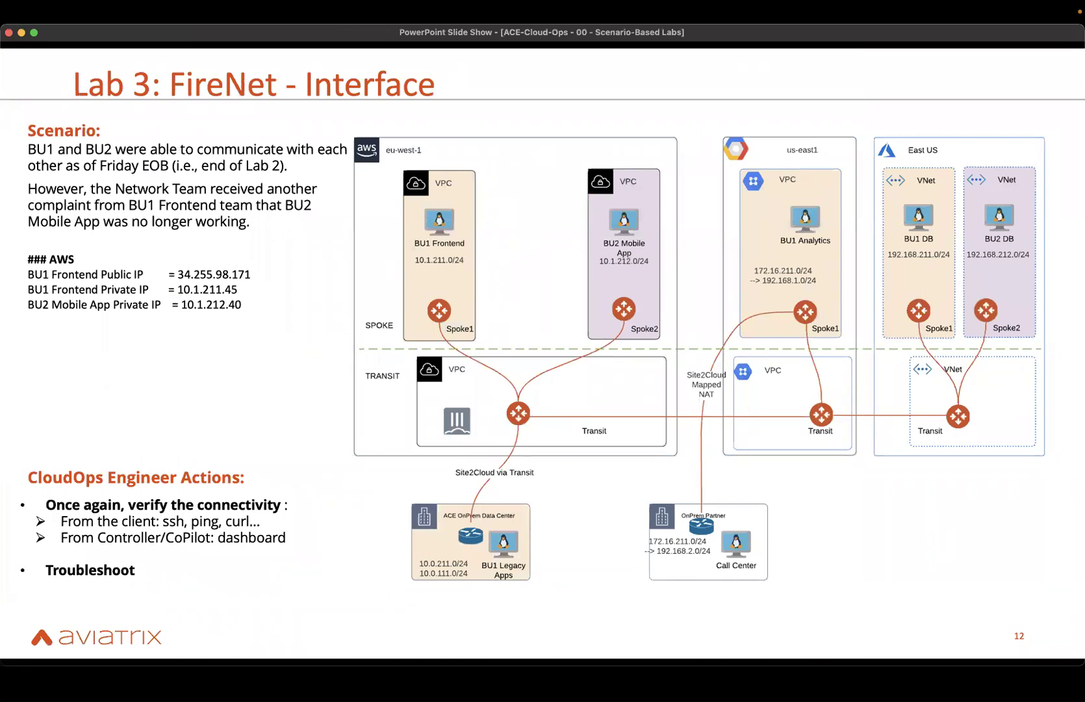
{"action": "left_click", "coordinate": [834, 681]}
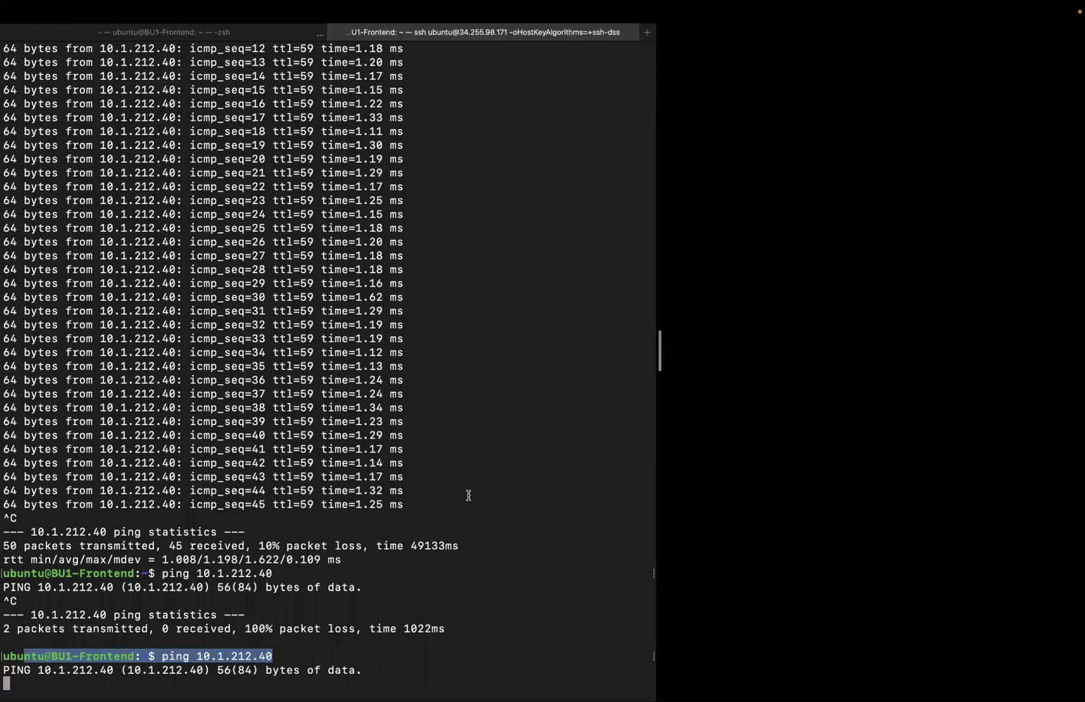
{"action": "type", "text": "i"}
{"action": "key", "text": "ctrl+c"}
{"action": "type", "text": "ifconfig"}
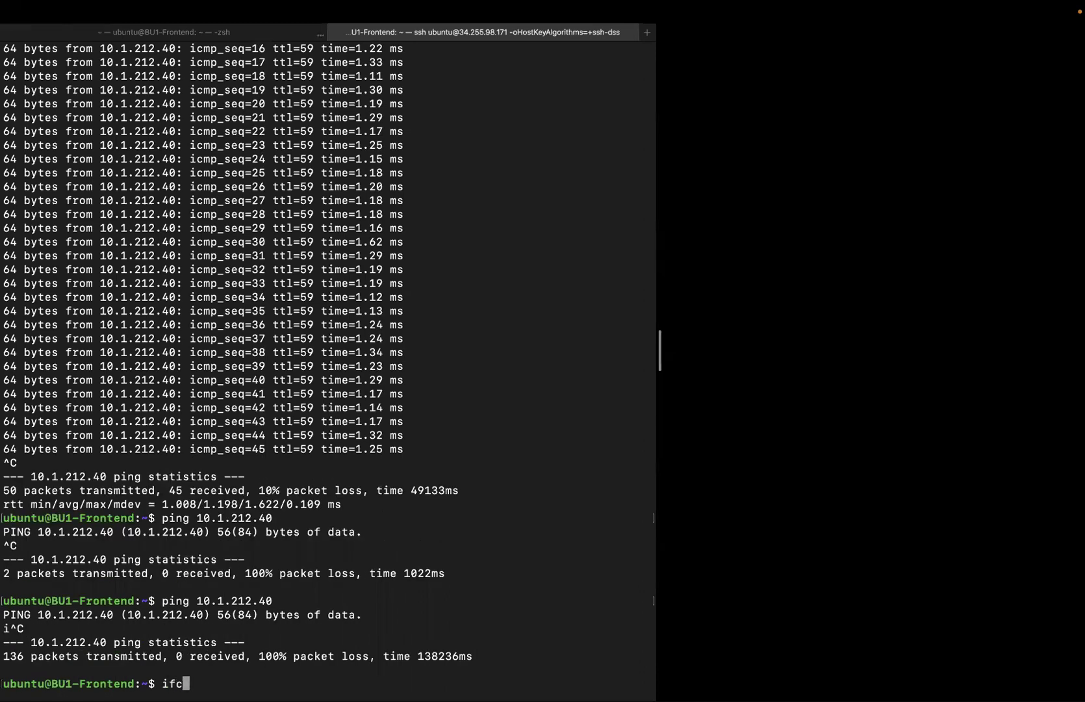
{"action": "key", "text": "Return"}
{"action": "left_click_drag", "start_coordinate": [93, 449], "coordinate": [165, 449]}
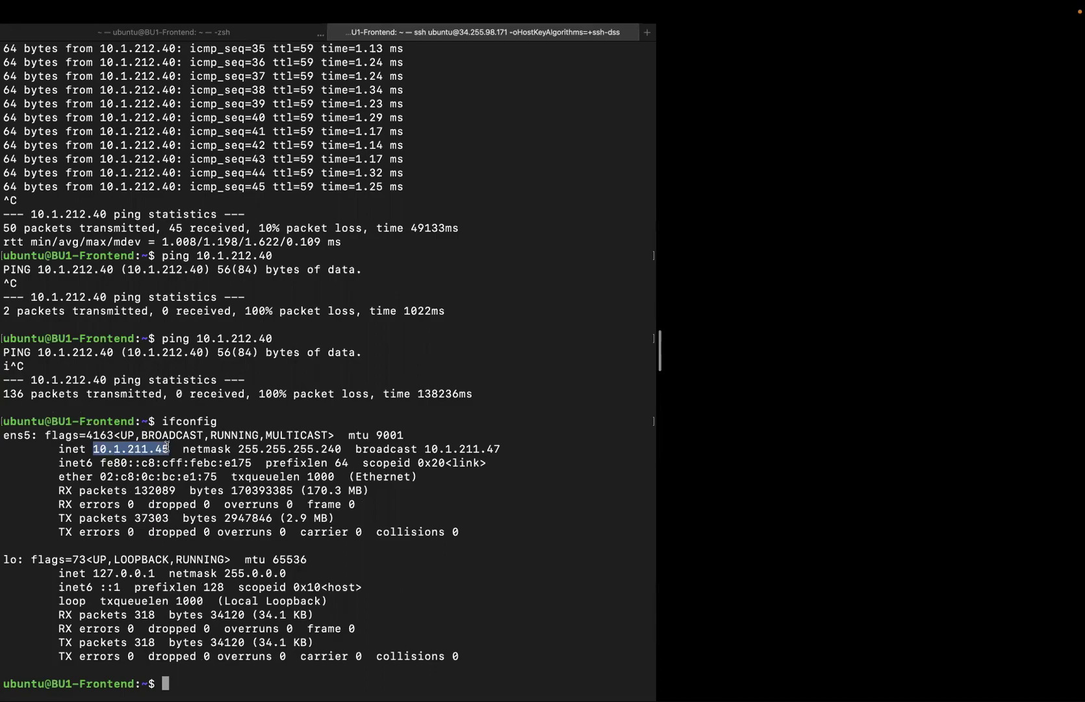
Step: Return to Chrome, run a ping from the transit1 gateway to 10.1.211.45 and close its diagnostics
{"action": "key", "text": "ctrl+Right"}
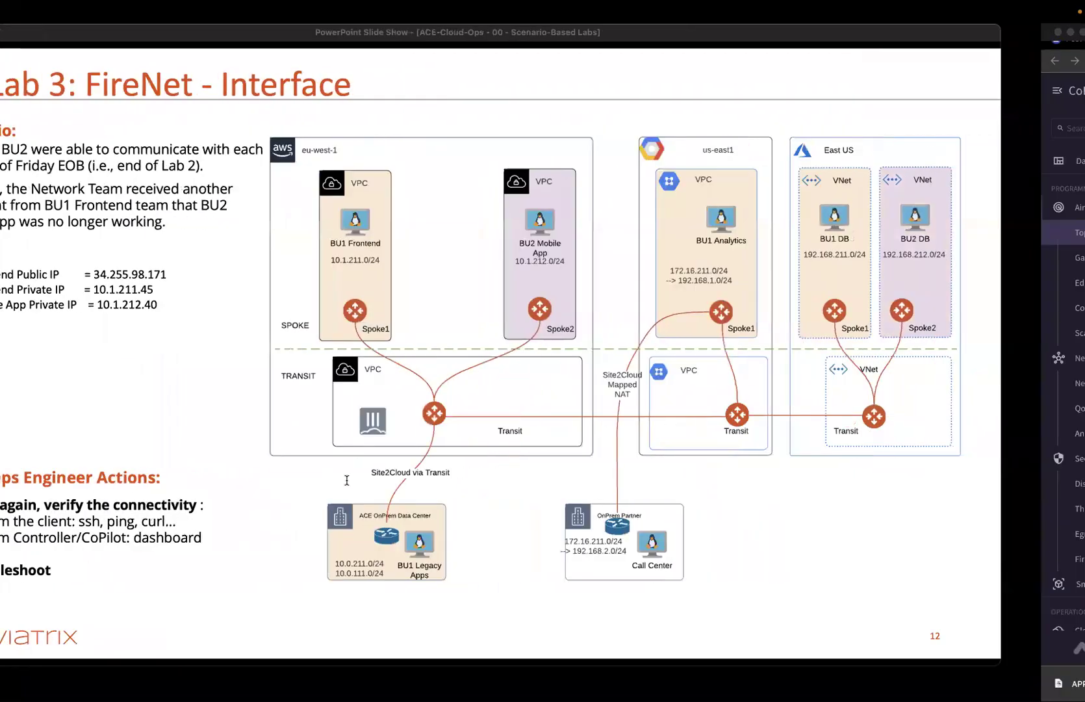
{"action": "key", "text": "ctrl+Right"}
{"action": "key", "text": "super+a"}
{"action": "key", "text": "super+v"}
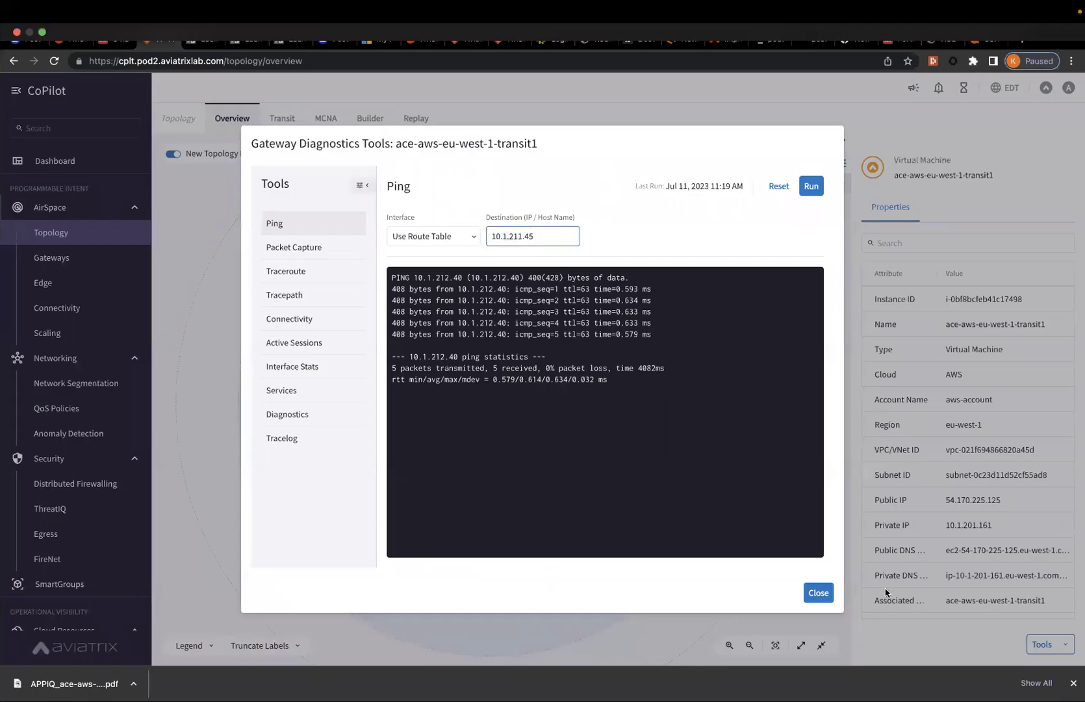
{"action": "left_click", "coordinate": [812, 184]}
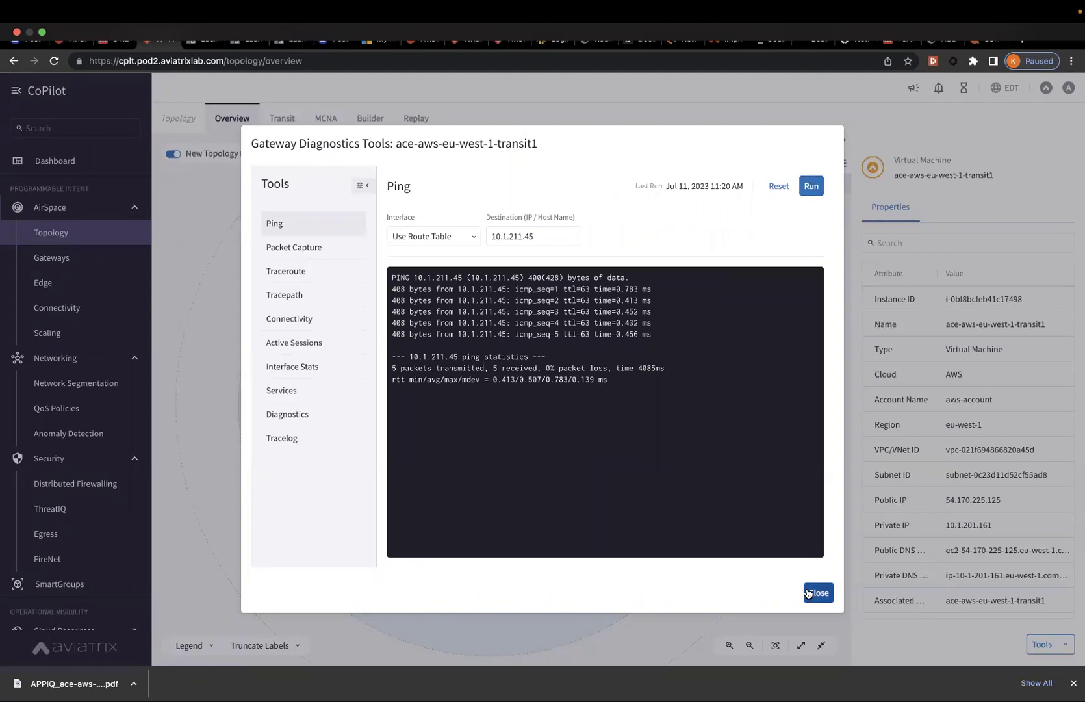
{"action": "left_click", "coordinate": [815, 592]}
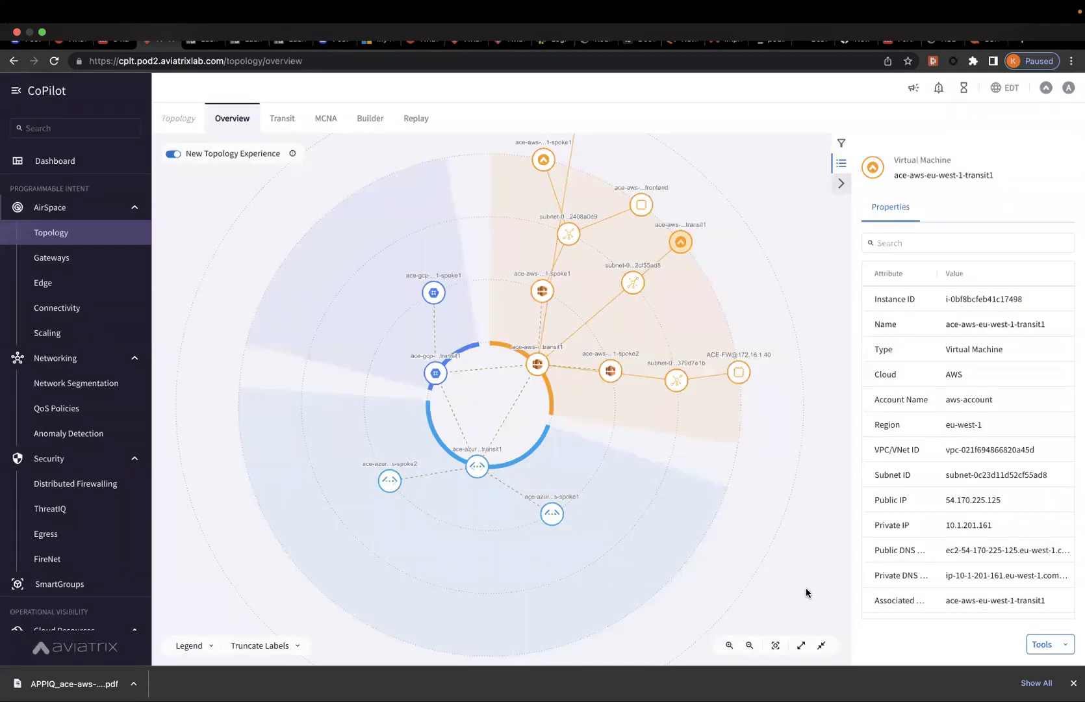
Step: Review the BU1-to-BU2 path through the AWS transit on the Lab 3 slide in PowerPoint, then return to Chrome
{"action": "mouse_move", "coordinate": [809, 681]}
{"action": "key", "text": "F11"}
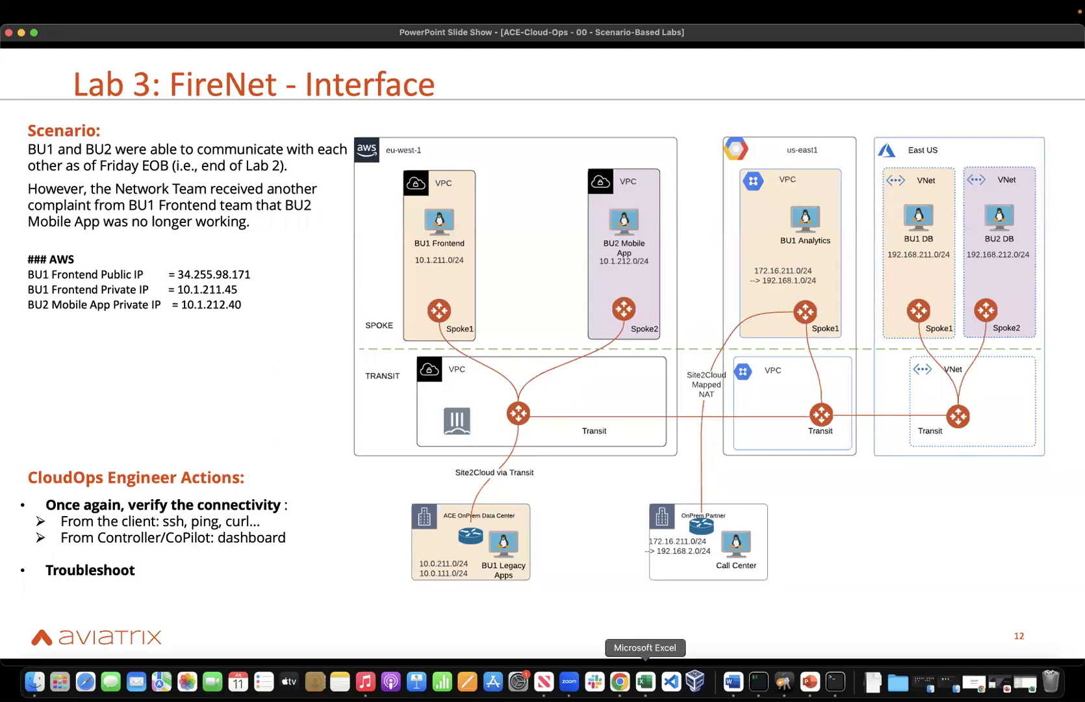
{"action": "left_click", "coordinate": [619, 681]}
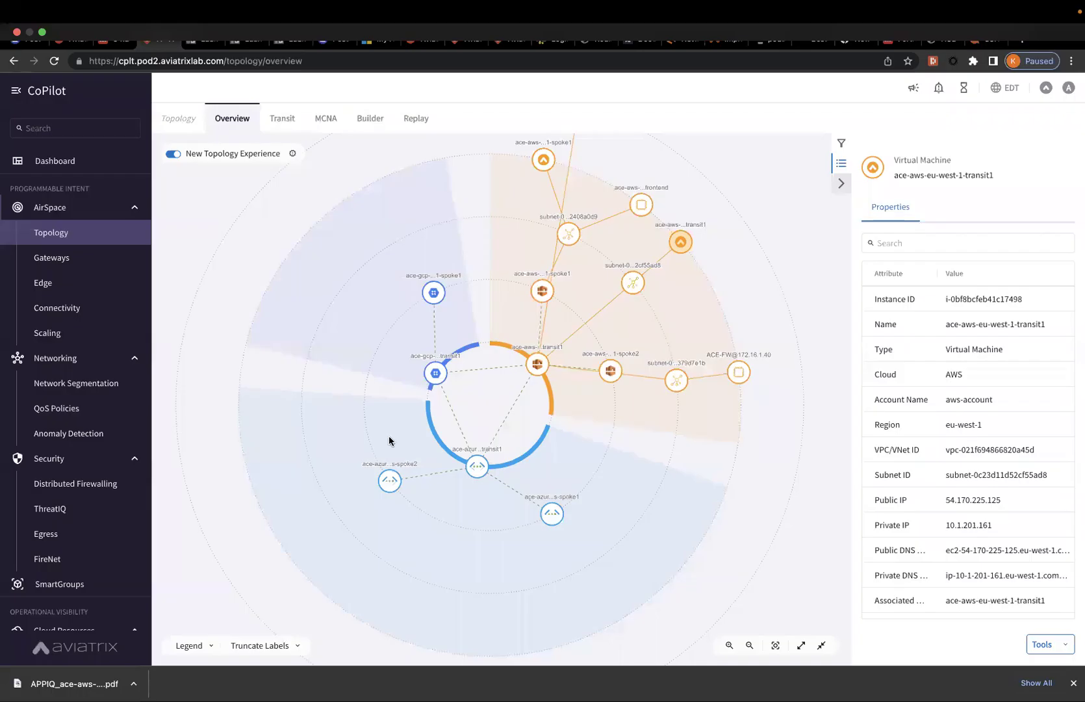
Step: Search the navigation for "firen", open FireNet and view the details of the ace-aws-eu-west-1-transit1 gateway
{"action": "left_click", "coordinate": [52, 130]}
{"action": "type", "text": "firen"}
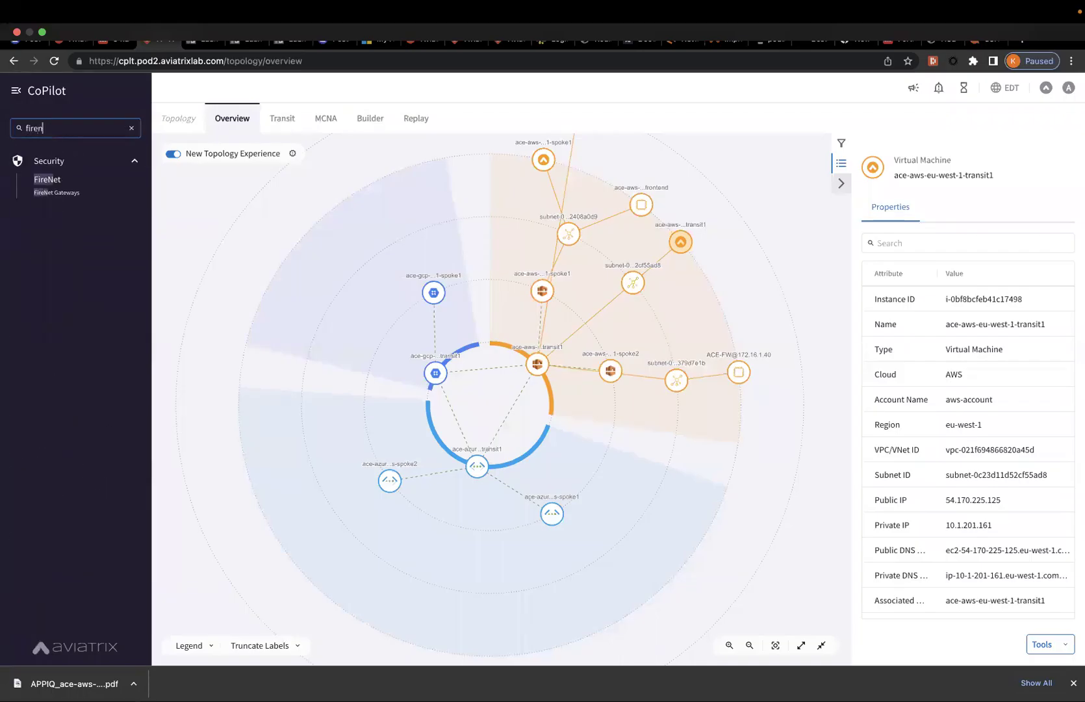
{"action": "left_click", "coordinate": [49, 185]}
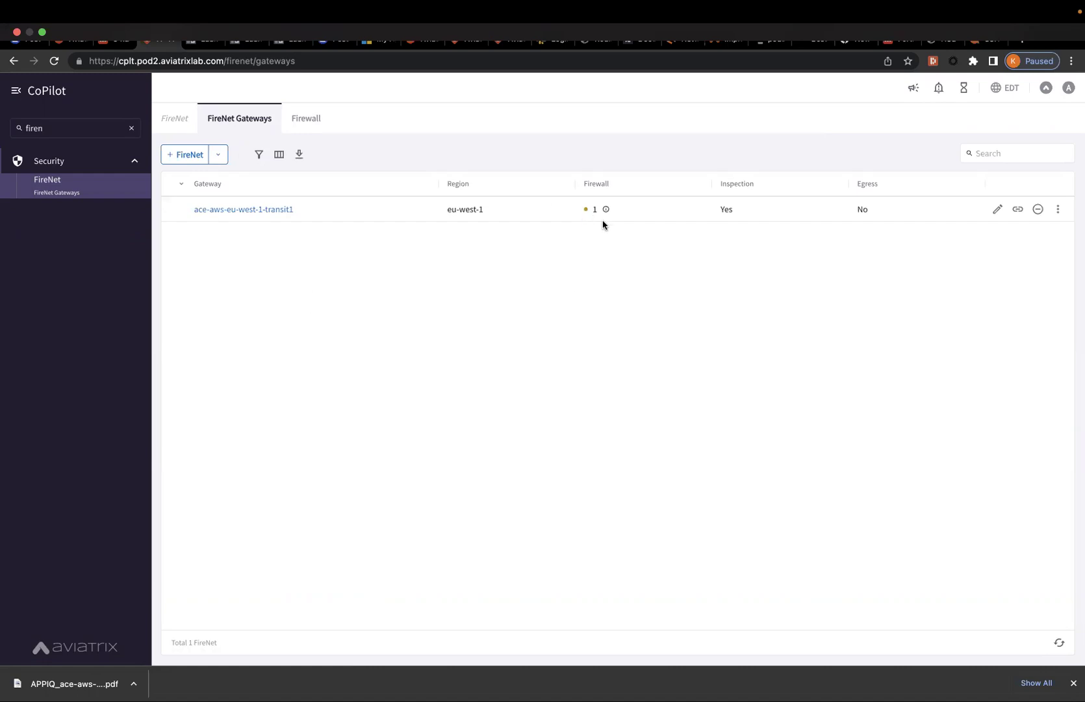
{"action": "mouse_move", "coordinate": [606, 209]}
{"action": "left_click", "coordinate": [255, 210]}
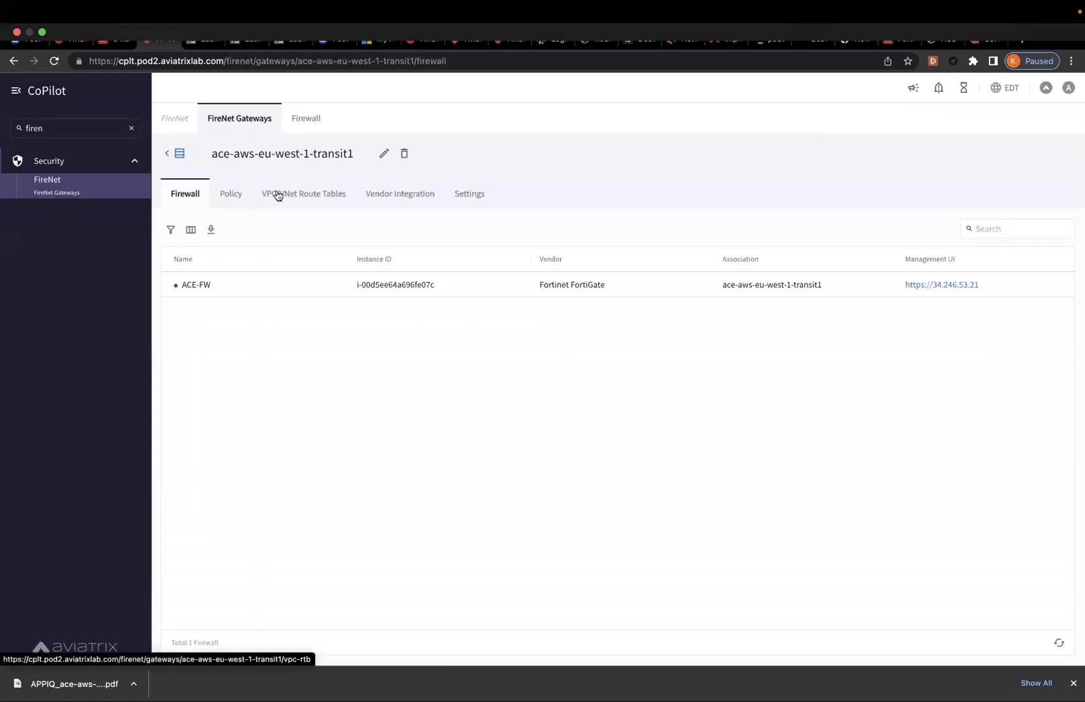
Step: Filter transit1's FireNet policies by "aws" and examine the inspection status of the spoke1 and spoke2 entries
{"action": "left_click", "coordinate": [250, 204]}
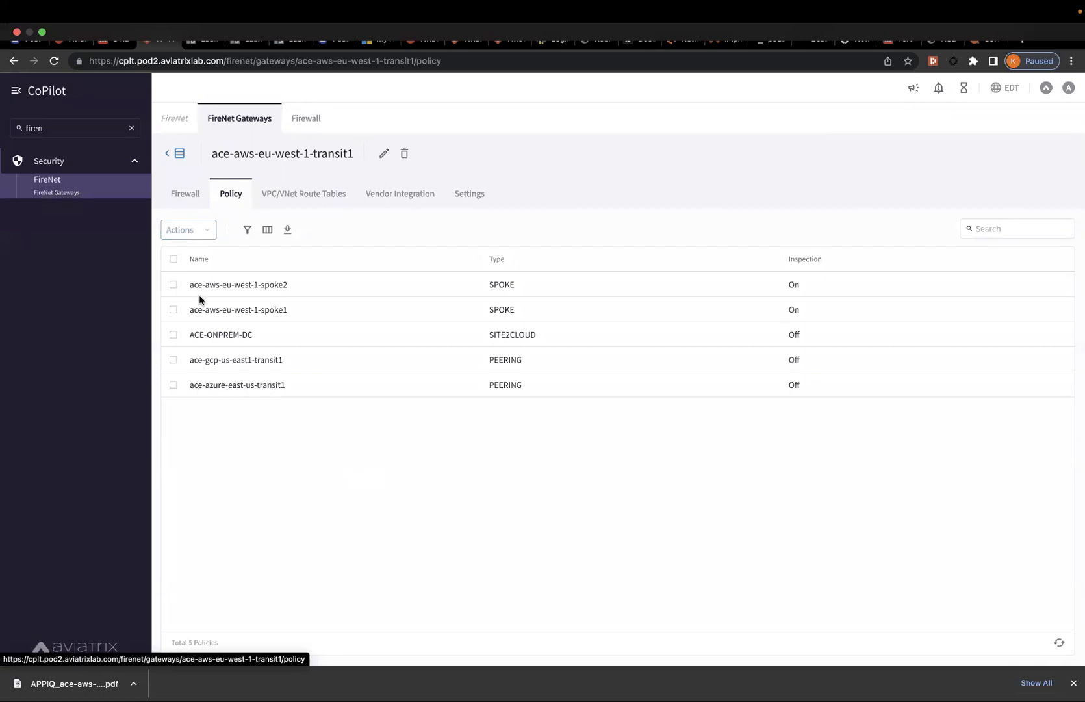
{"action": "left_click", "coordinate": [970, 225]}
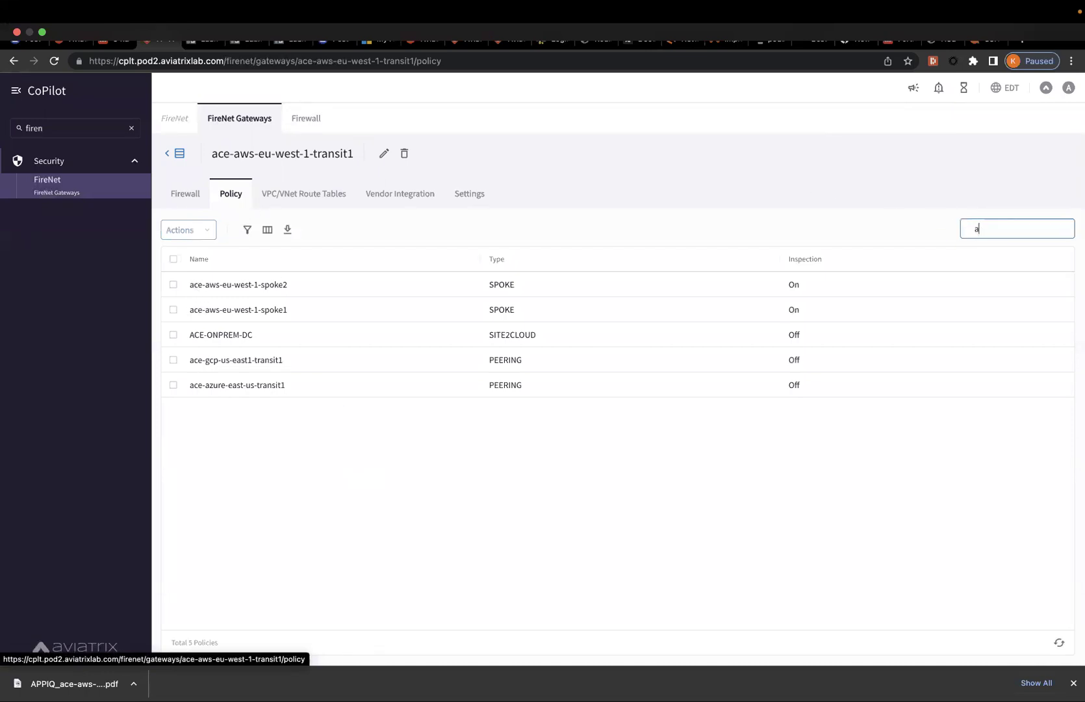
{"action": "type", "text": "aws"}
{"action": "left_click_drag", "start_coordinate": [207, 284], "coordinate": [613, 305]}
{"action": "left_click", "coordinate": [613, 304]}
{"action": "left_click_drag", "start_coordinate": [765, 273], "coordinate": [799, 323]}
{"action": "left_click", "coordinate": [799, 322]}
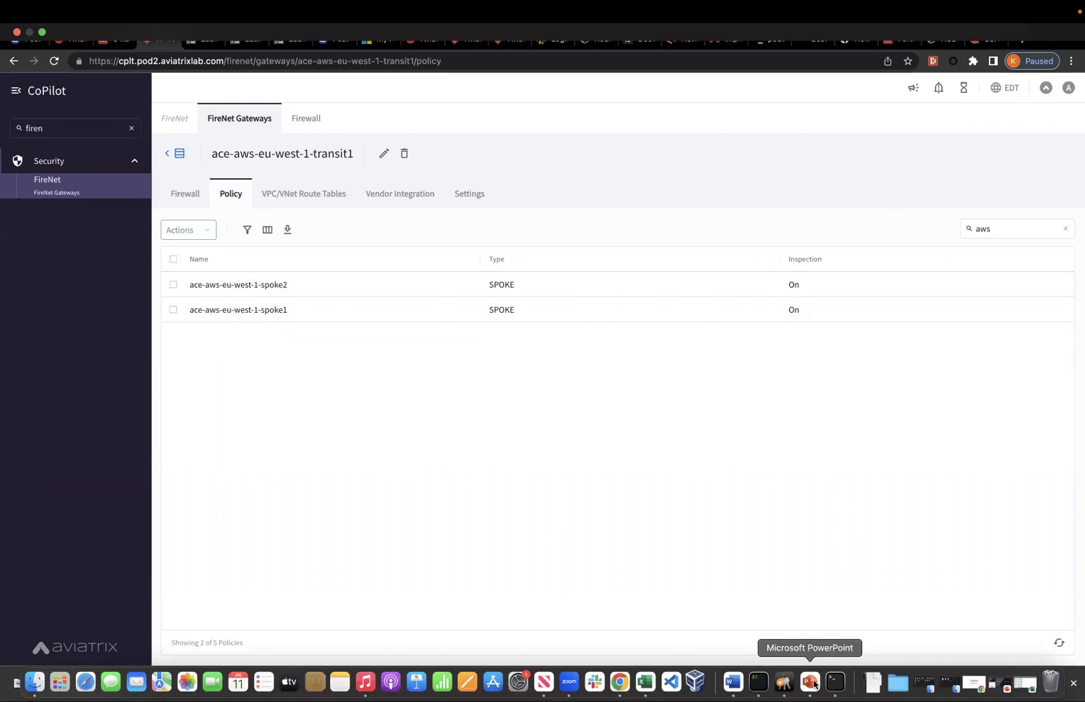
Step: Compare the inspected spokes with the firewall's place on the Lab 3 slide in PowerPoint, then return to Chrome
{"action": "left_click", "coordinate": [813, 683]}
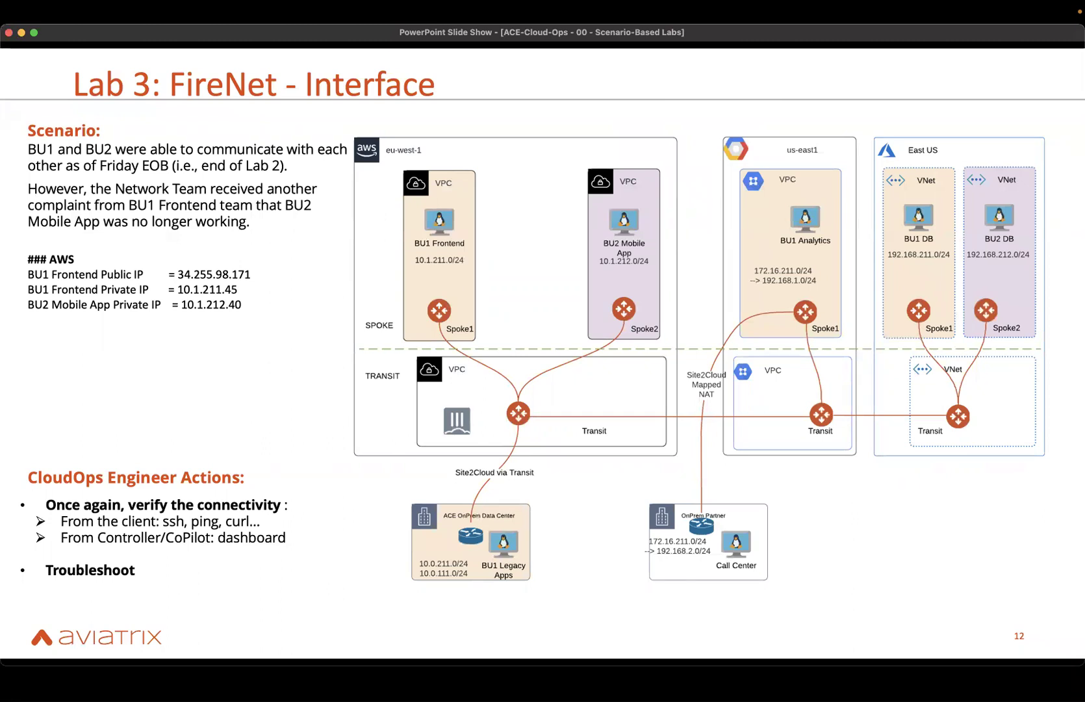
{"action": "mouse_move", "coordinate": [646, 681]}
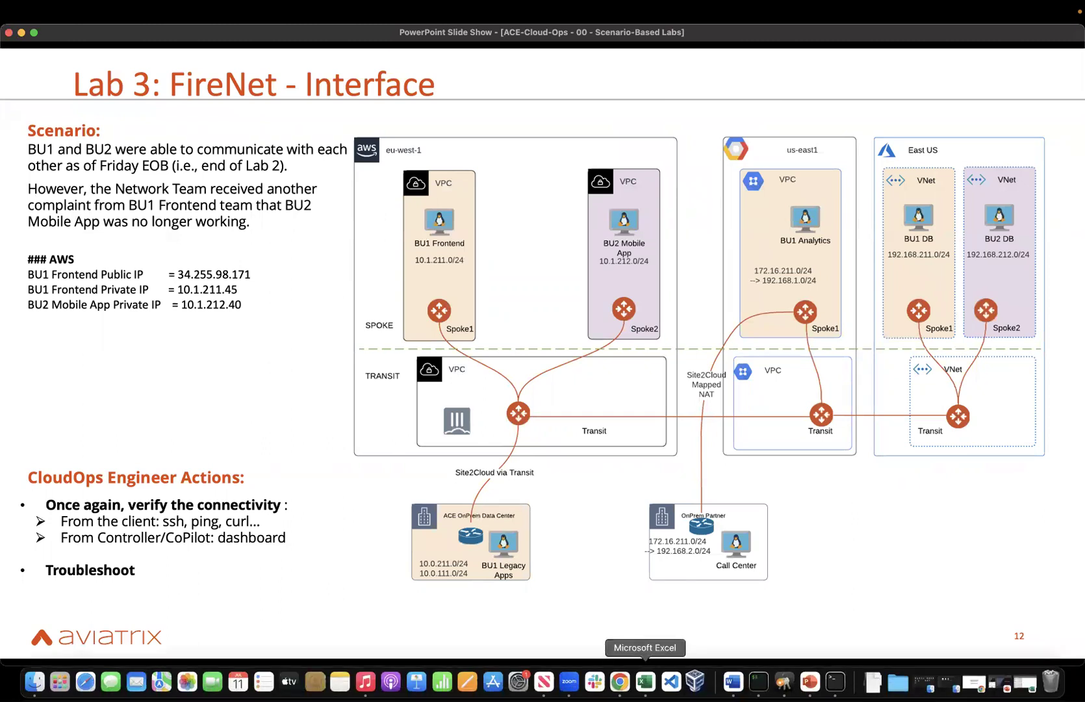
{"action": "left_click", "coordinate": [621, 681]}
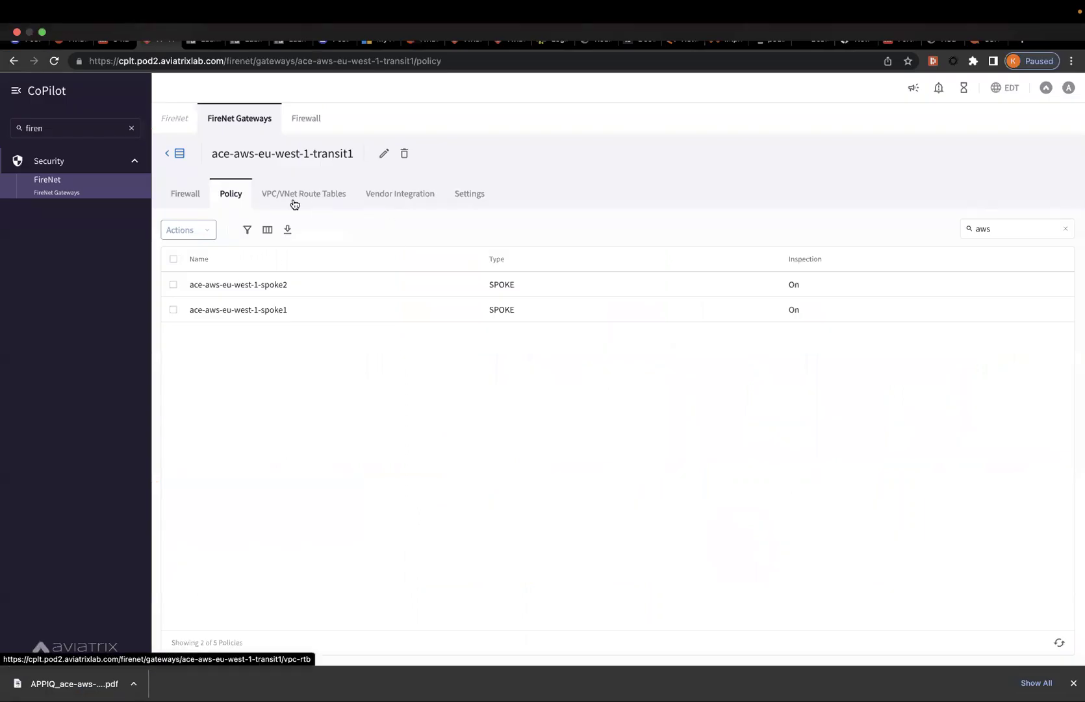
Step: In the transit1 FireNet settings, enter 10.1.211.45/32 as a subnet excluded from East-West inspection
{"action": "left_click", "coordinate": [475, 196]}
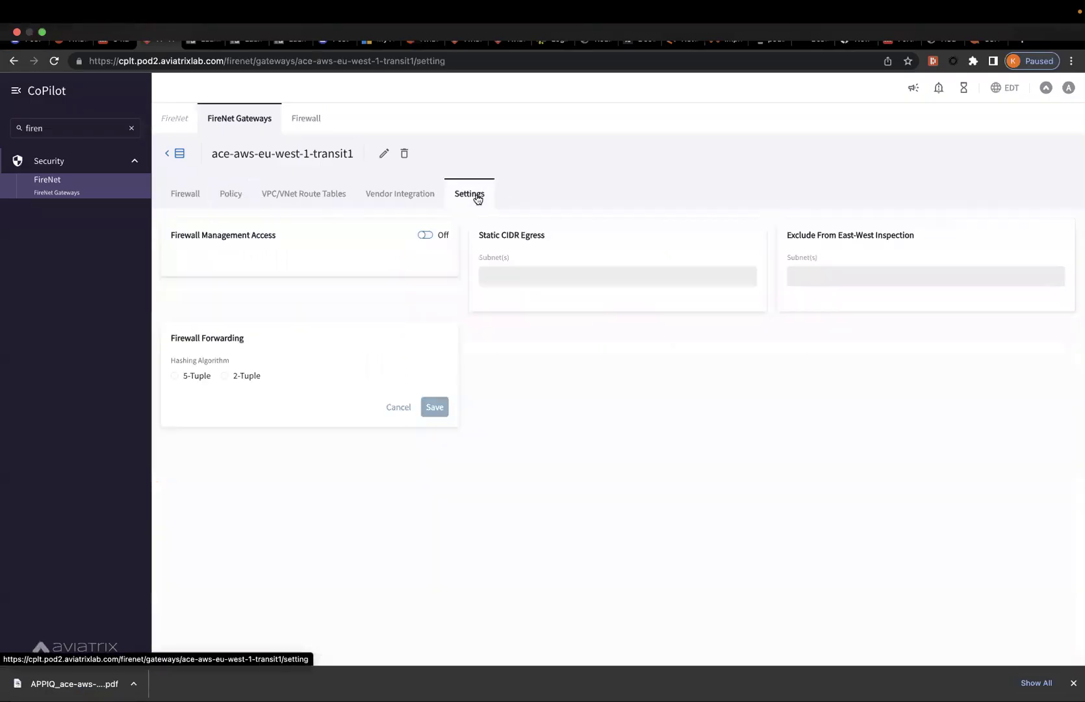
{"action": "left_click_drag", "start_coordinate": [787, 230], "coordinate": [920, 233]}
{"action": "left_click", "coordinate": [855, 390]}
{"action": "left_click", "coordinate": [798, 278]}
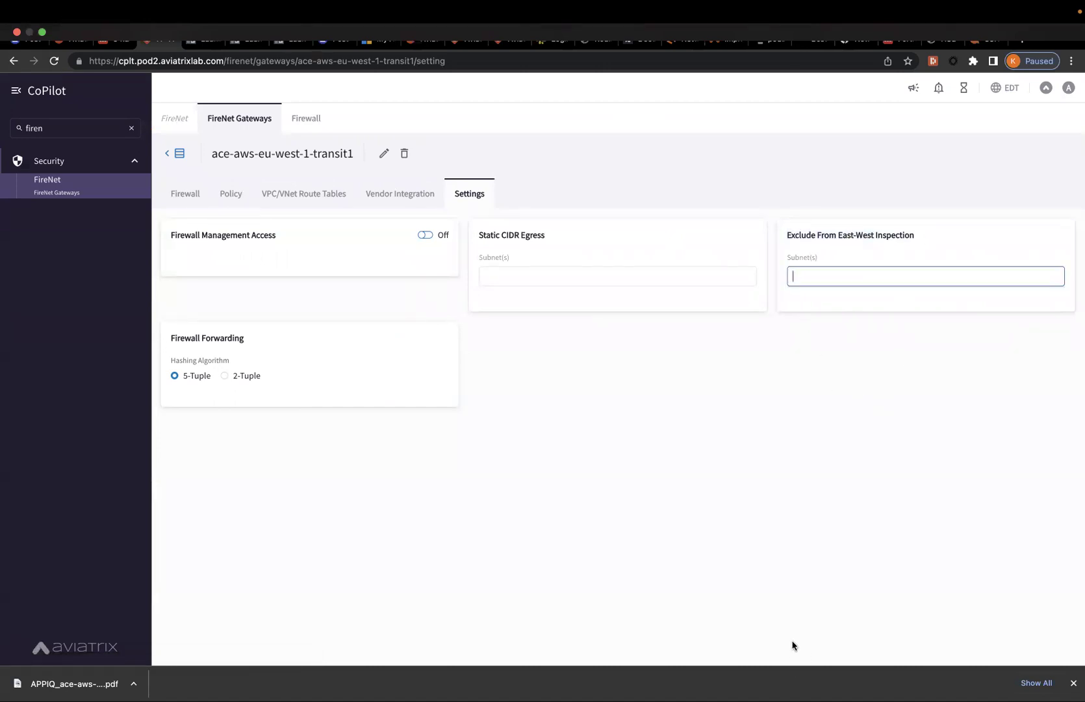
{"action": "type", "text": "10.1.211.45/32"}
{"action": "left_click_drag", "start_coordinate": [840, 280], "coordinate": [752, 270]}
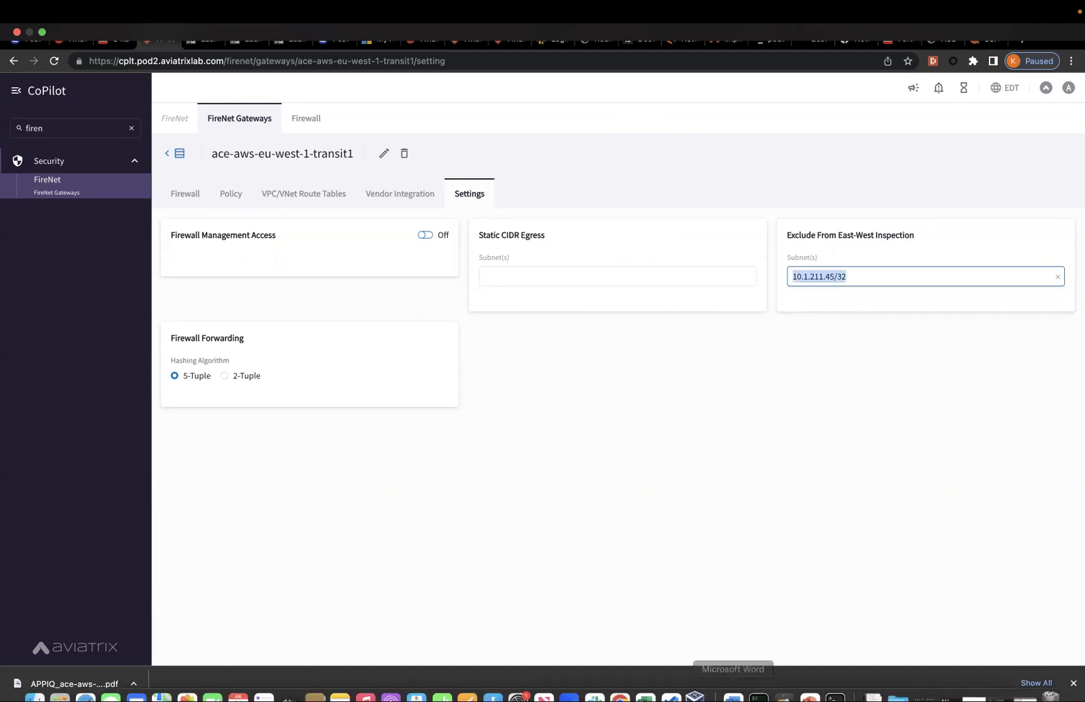
Step: Check the BU1 Frontend host and its address in Terminal, then return to Chrome and save the East-West inspection exclusion
{"action": "left_click", "coordinate": [836, 682]}
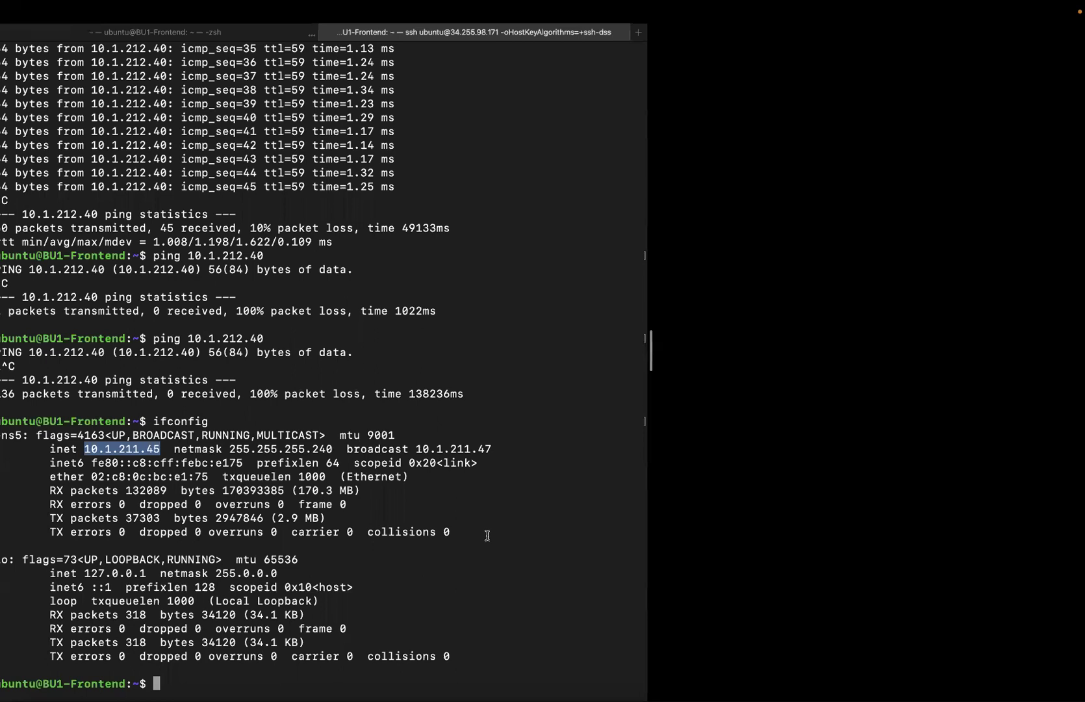
{"action": "left_click_drag", "start_coordinate": [6, 420], "coordinate": [130, 420]}
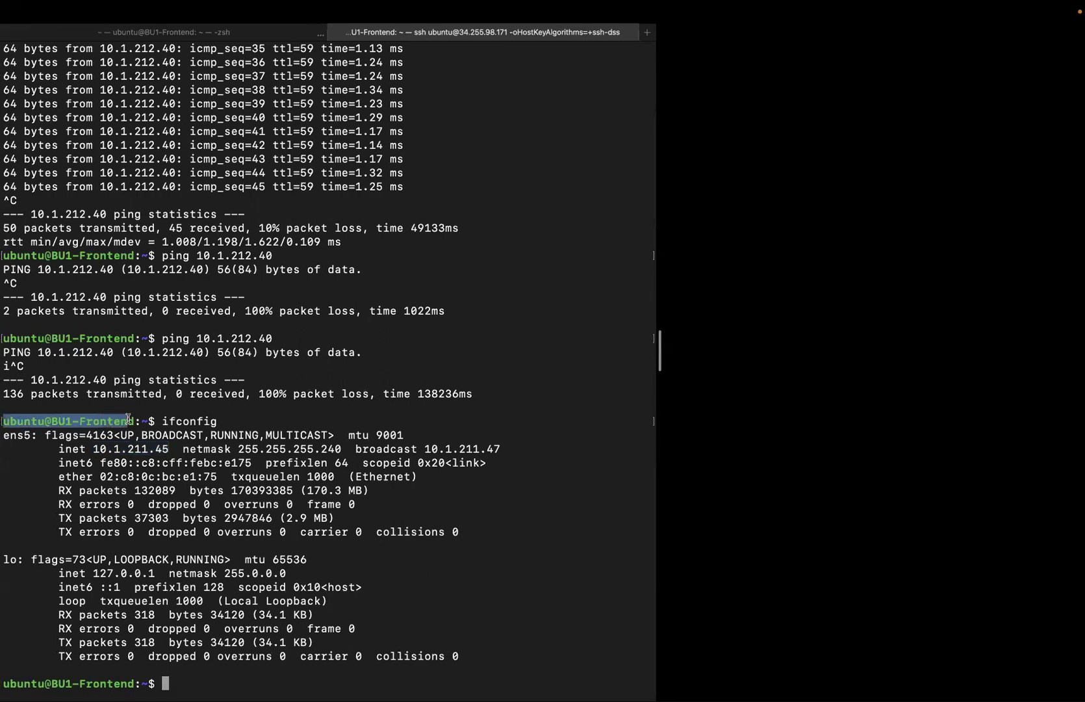
{"action": "mouse_move", "coordinate": [14, 34]}
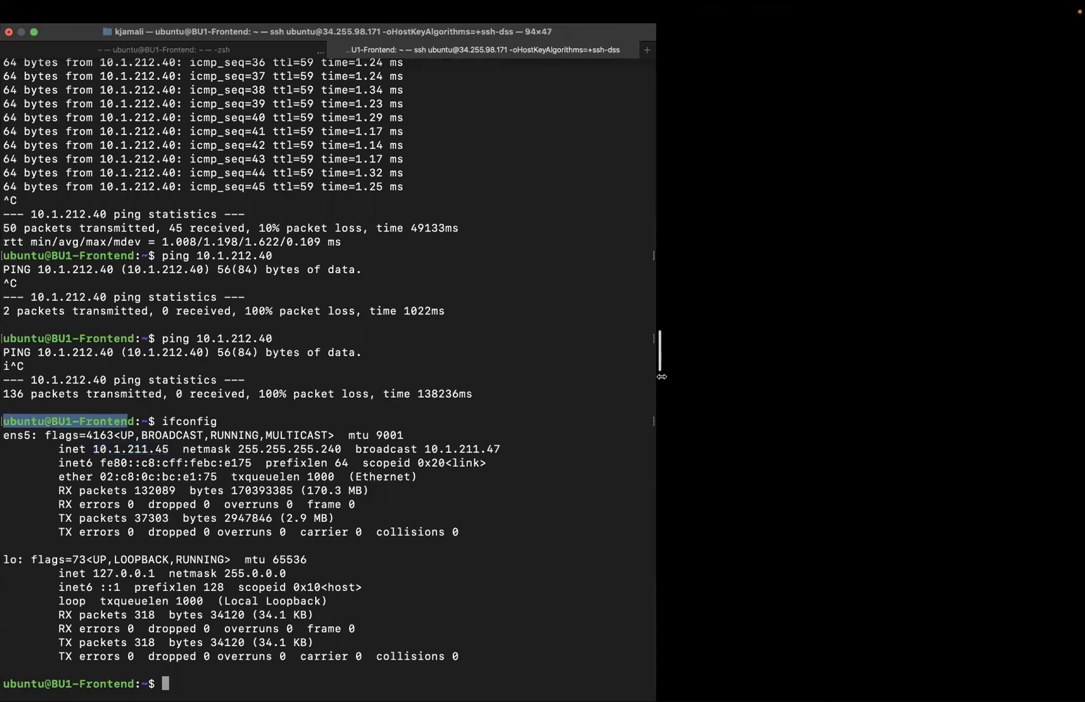
{"action": "key", "text": "ctrl+Right"}
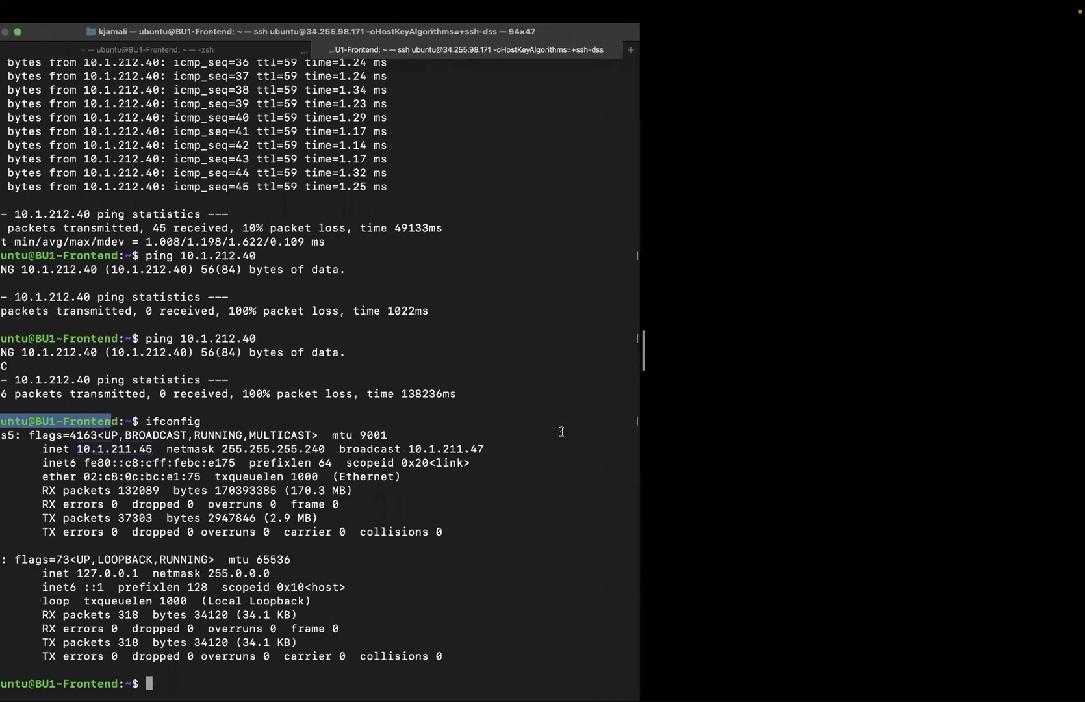
{"action": "key", "text": "ctrl+Right"}
{"action": "left_click", "coordinate": [1051, 311]}
Step: Switch to Terminal and rerun the ping from BU1 Frontend to 10.1.212.40
{"action": "key", "text": "ctrl+Left"}
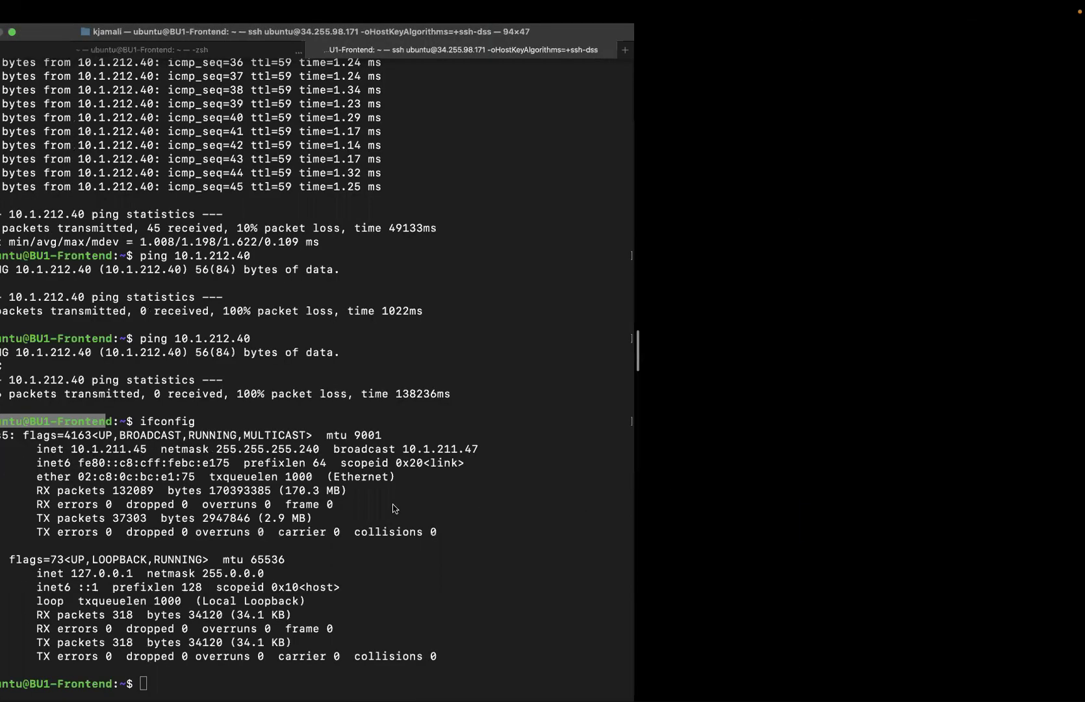
{"action": "key", "text": "Up"}
{"action": "key", "text": "Up"}
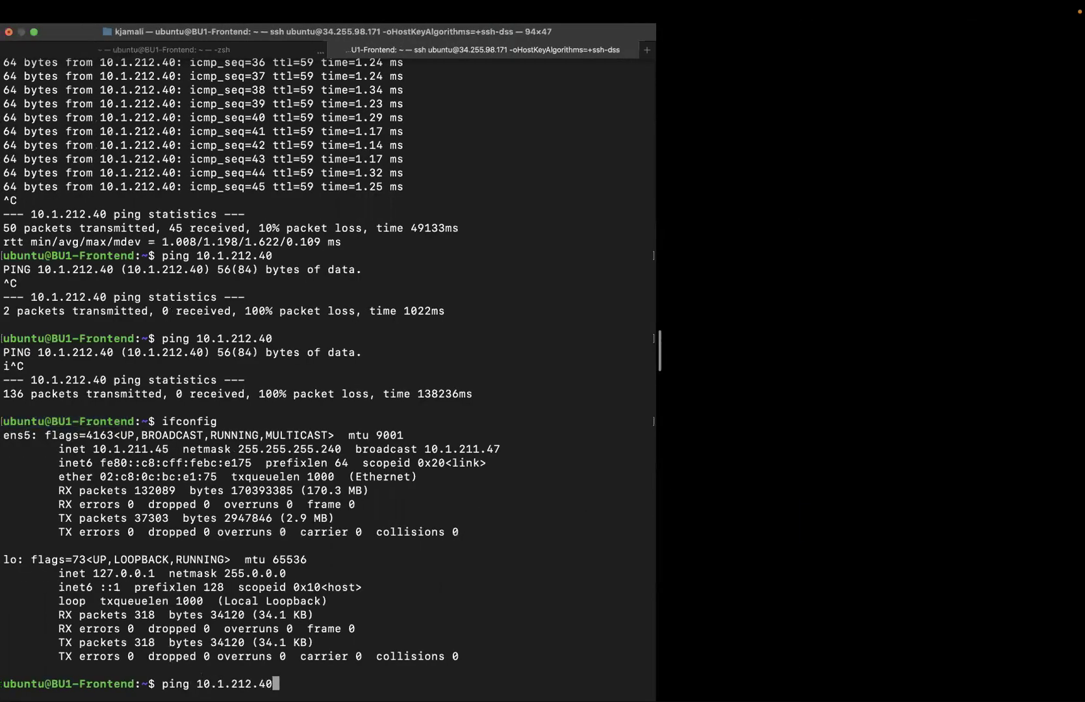
{"action": "key", "text": "Return"}
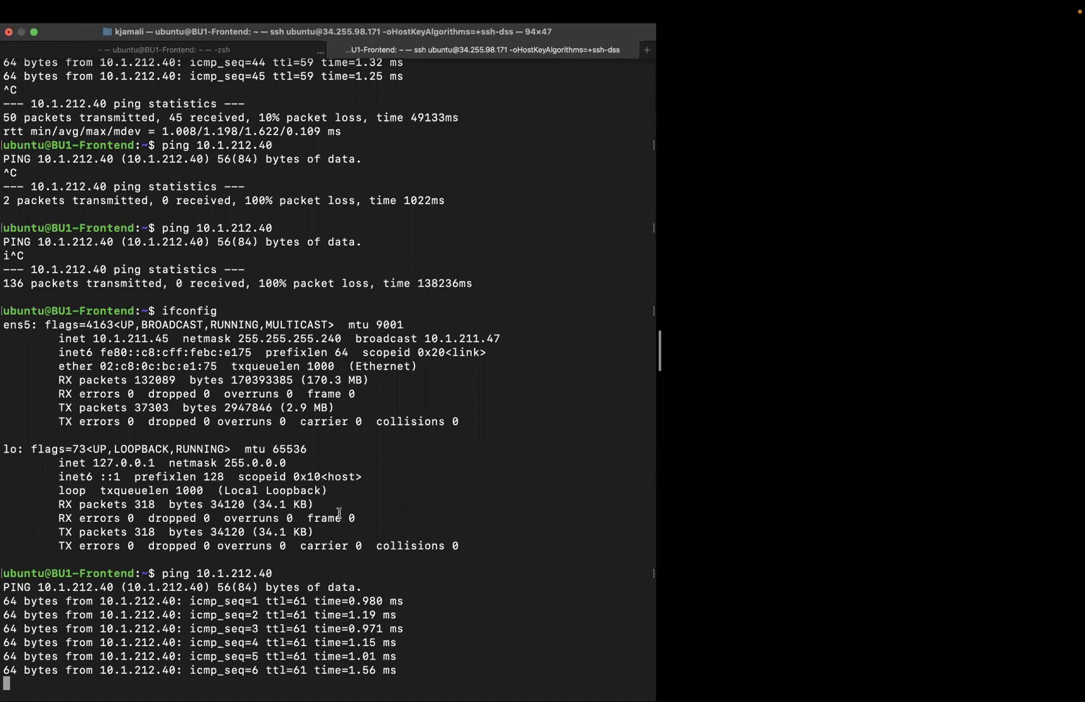
Step: In Chrome, remove 10.1.211.45/32 from the East-West inspection exclusions, save, and check the running ping in Terminal before returning
{"action": "key", "text": "super+Tab"}
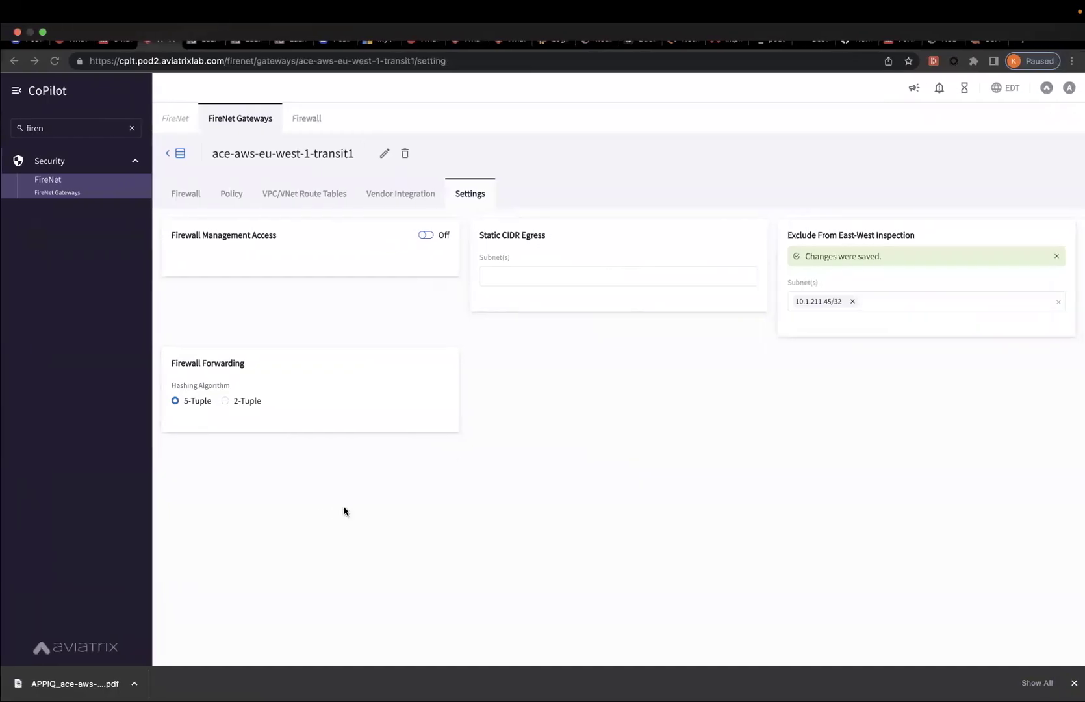
{"action": "left_click", "coordinate": [852, 301]}
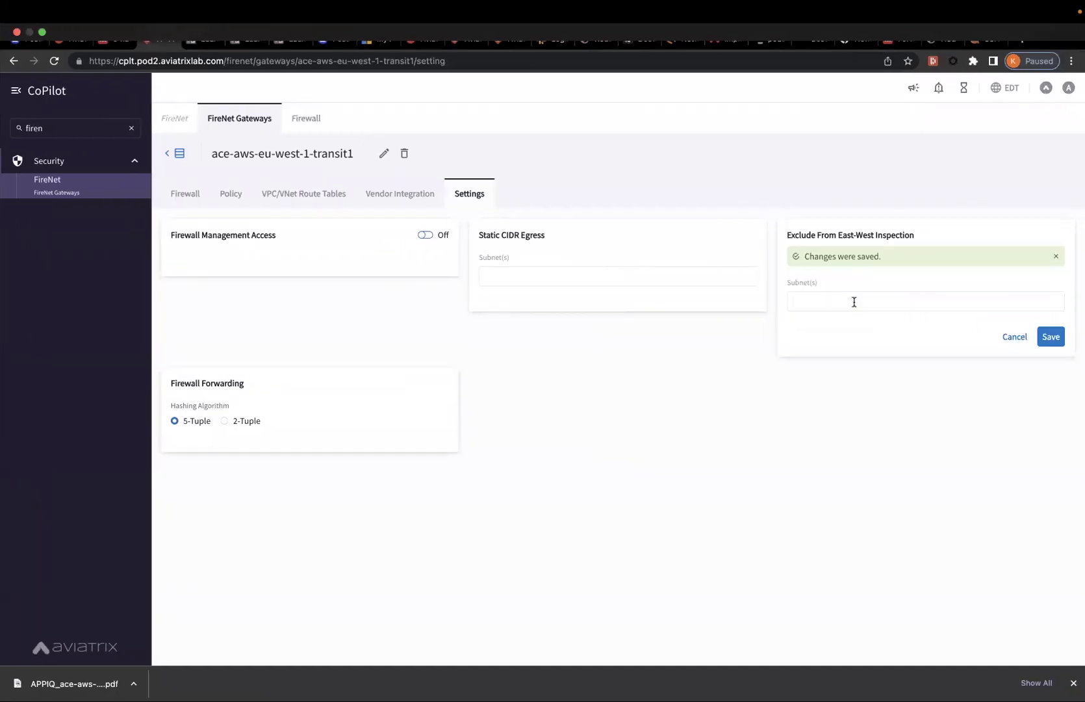
{"action": "left_click", "coordinate": [1046, 337]}
{"action": "key", "text": "super+Tab"}
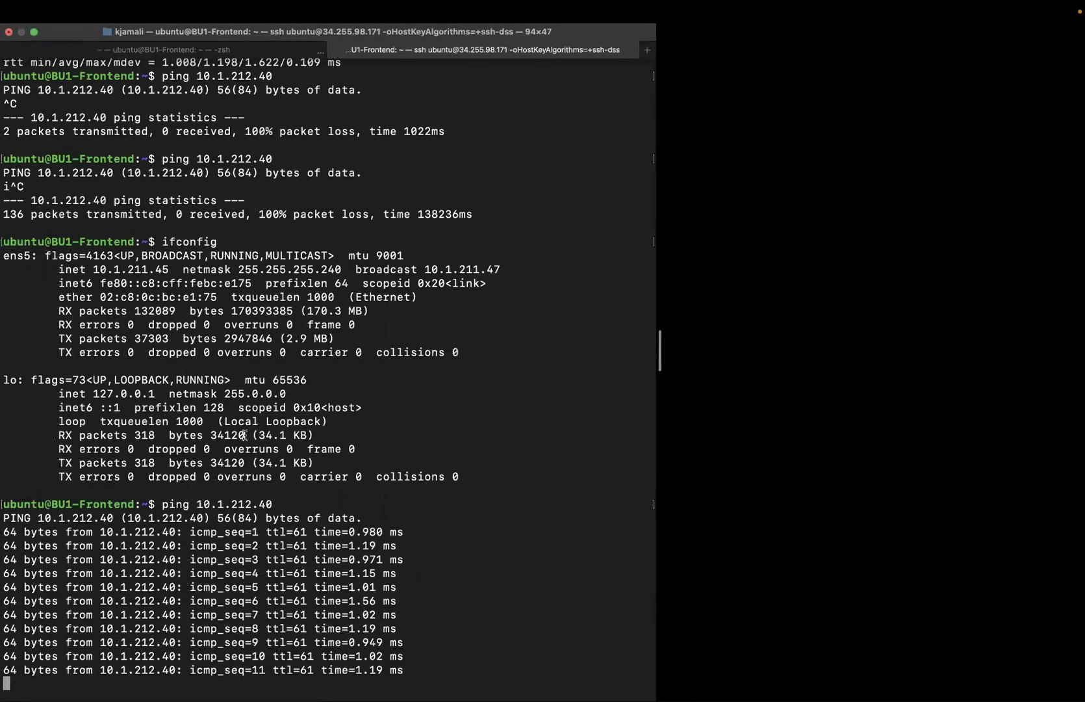
{"action": "key", "text": "super+Tab"}
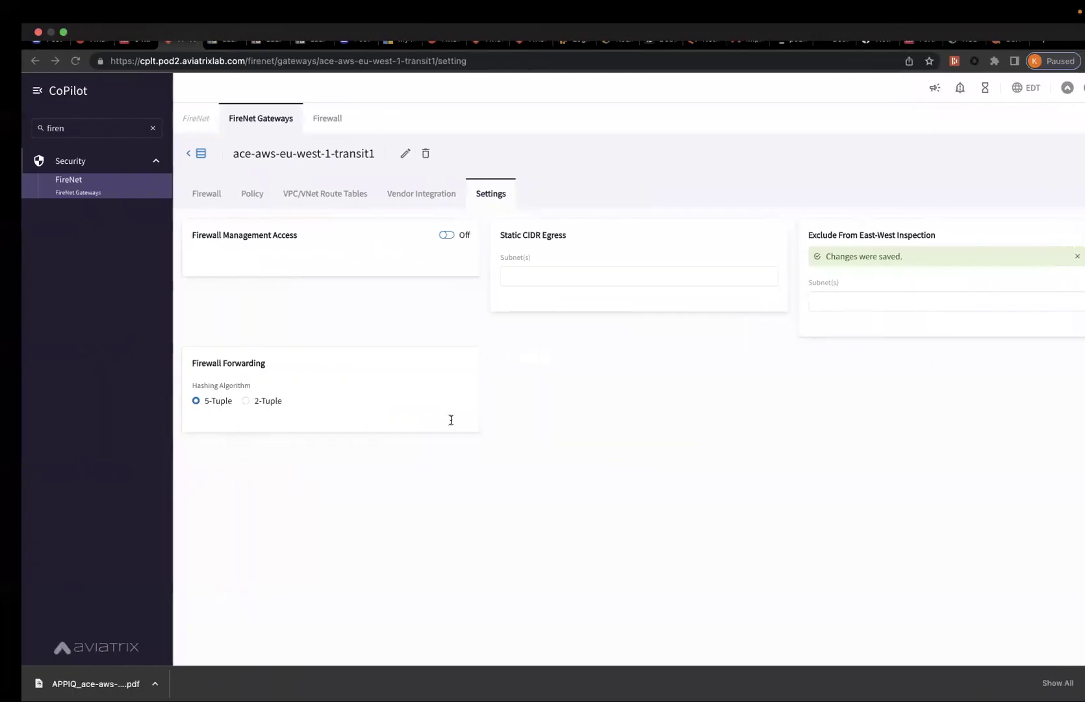
Step: Exclude 10.1.211.45/32 from East-West inspection again, save, and check the running ping in Terminal before returning to Chrome
{"action": "left_click", "coordinate": [809, 309]}
{"action": "type", "text": "10.1.211."}
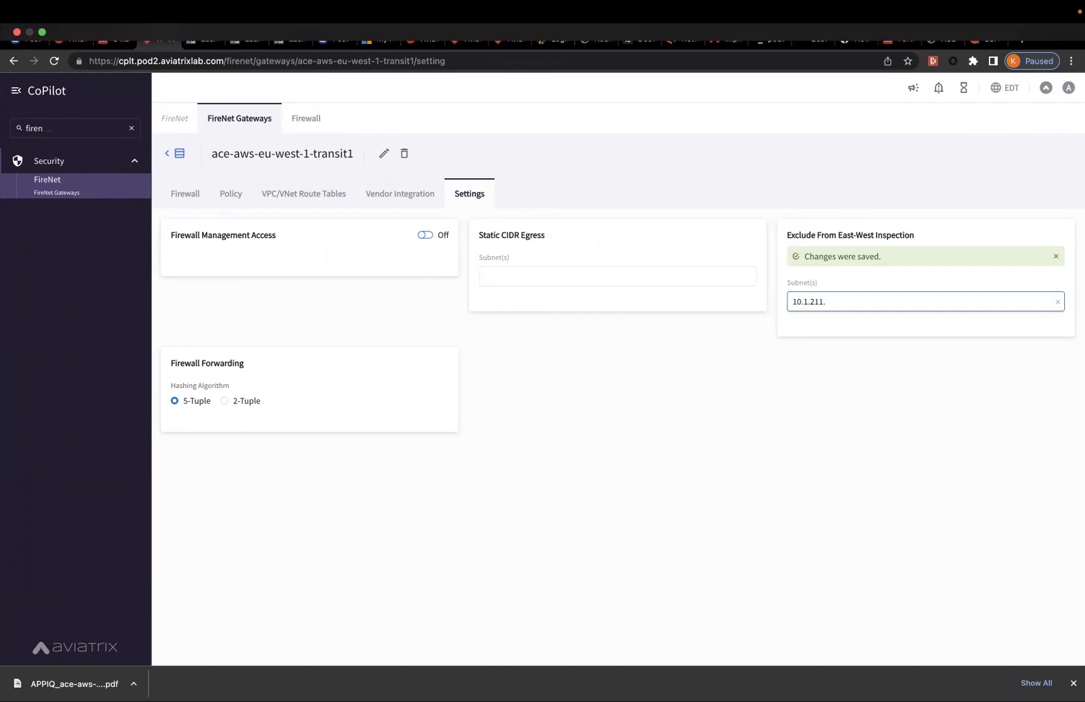
{"action": "type", "text": "45/32"}
{"action": "key", "text": "Return"}
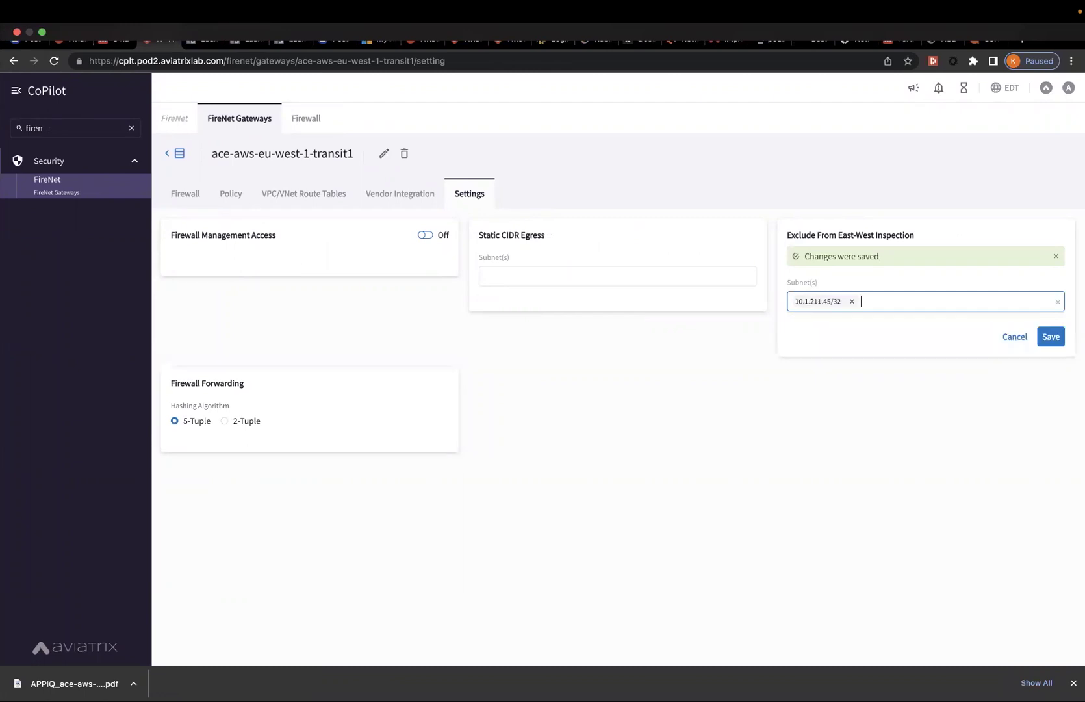
{"action": "left_click", "coordinate": [1043, 337]}
{"action": "key", "text": "super+Tab"}
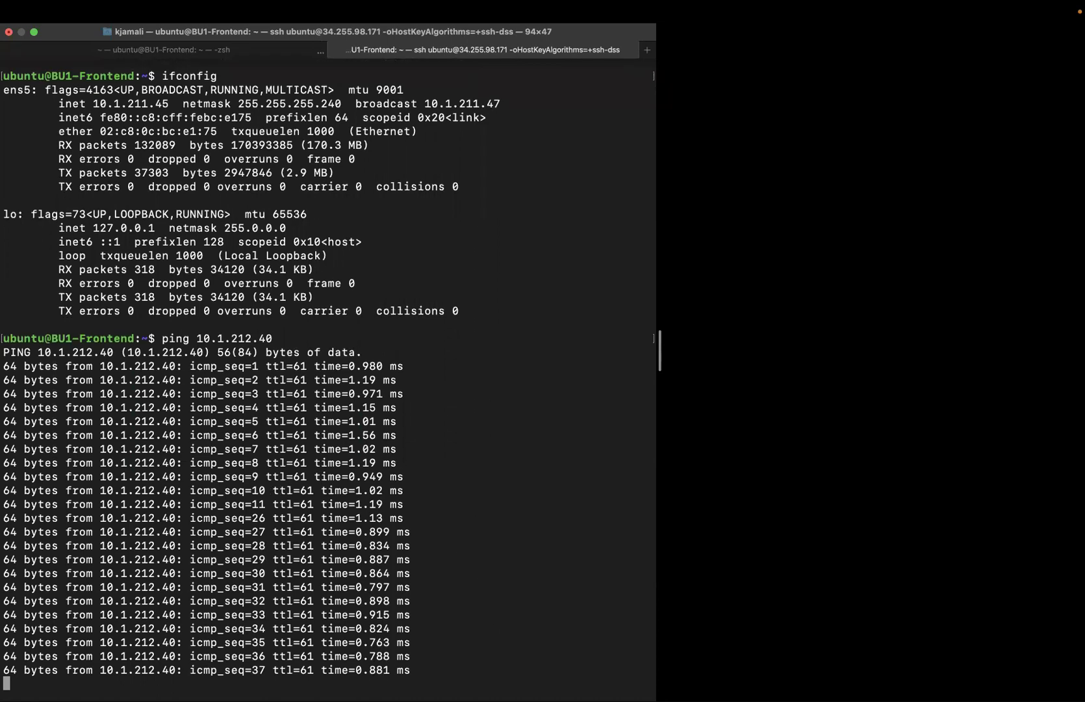
{"action": "left_click", "coordinate": [620, 682]}
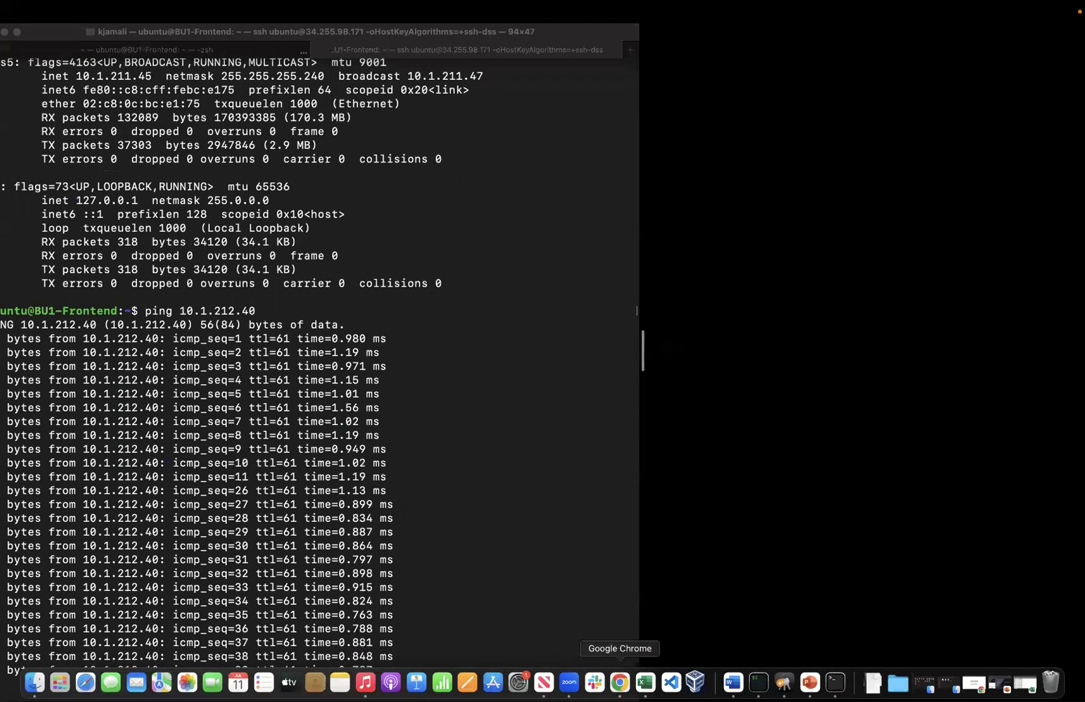
Step: Examine the firewall instance status of ace-aws-eu-west-1-transit1 and the status of ACE-FW in the firewall list
{"action": "left_click", "coordinate": [263, 127]}
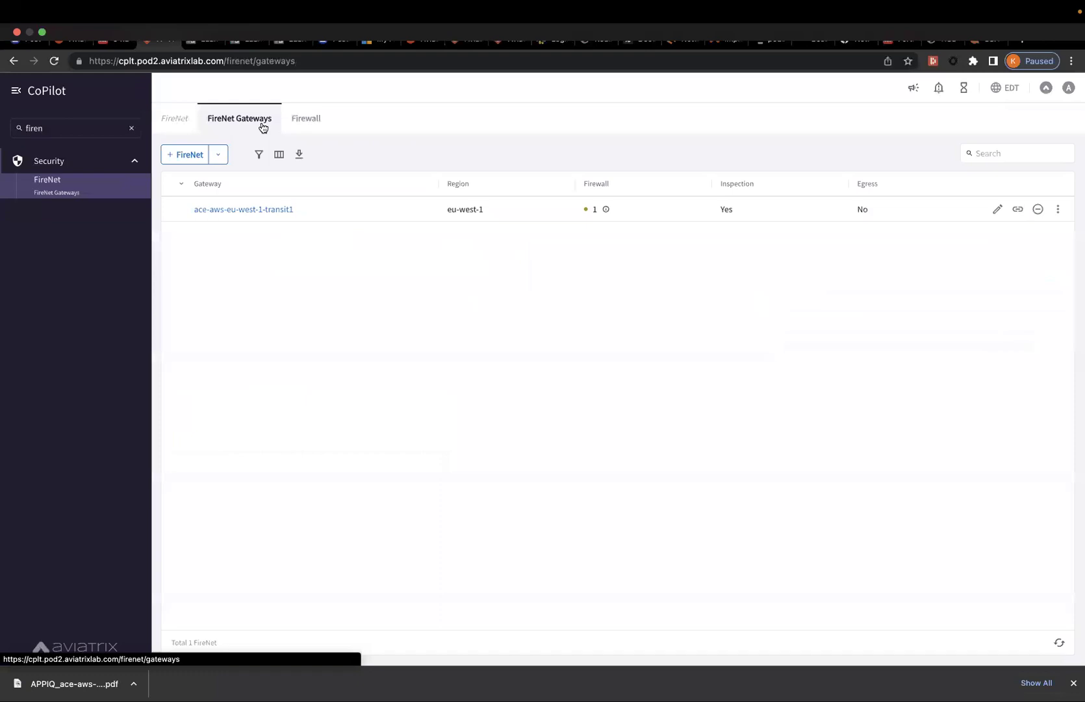
{"action": "mouse_move", "coordinate": [607, 210]}
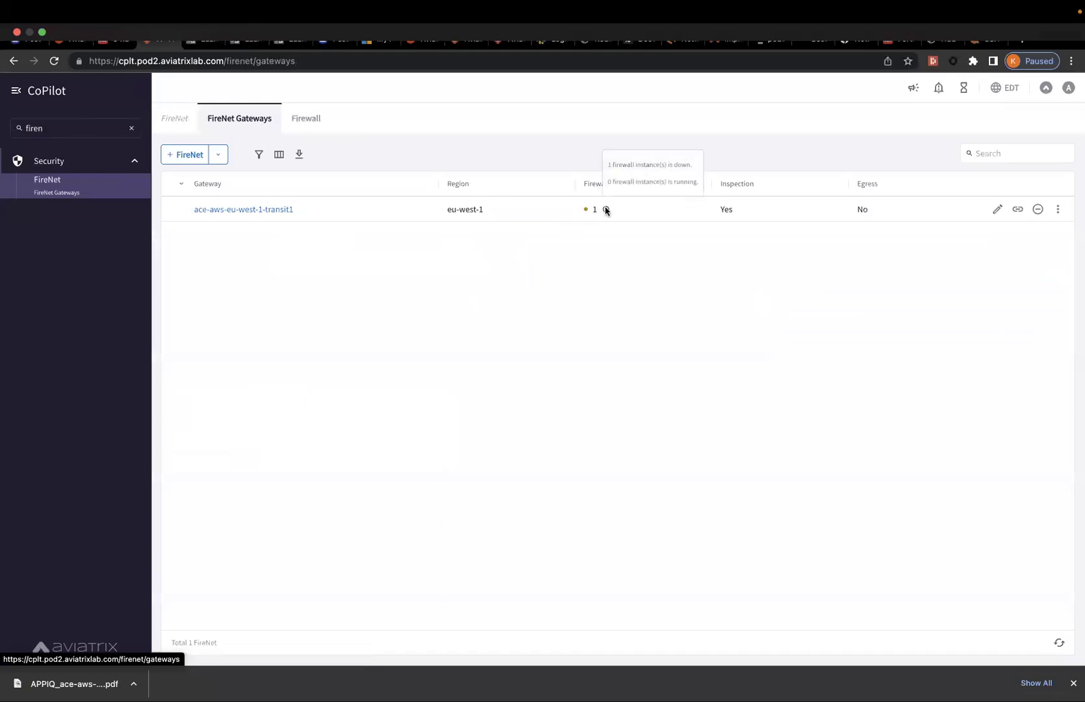
{"action": "left_click", "coordinate": [301, 118]}
{"action": "mouse_move", "coordinate": [174, 209]}
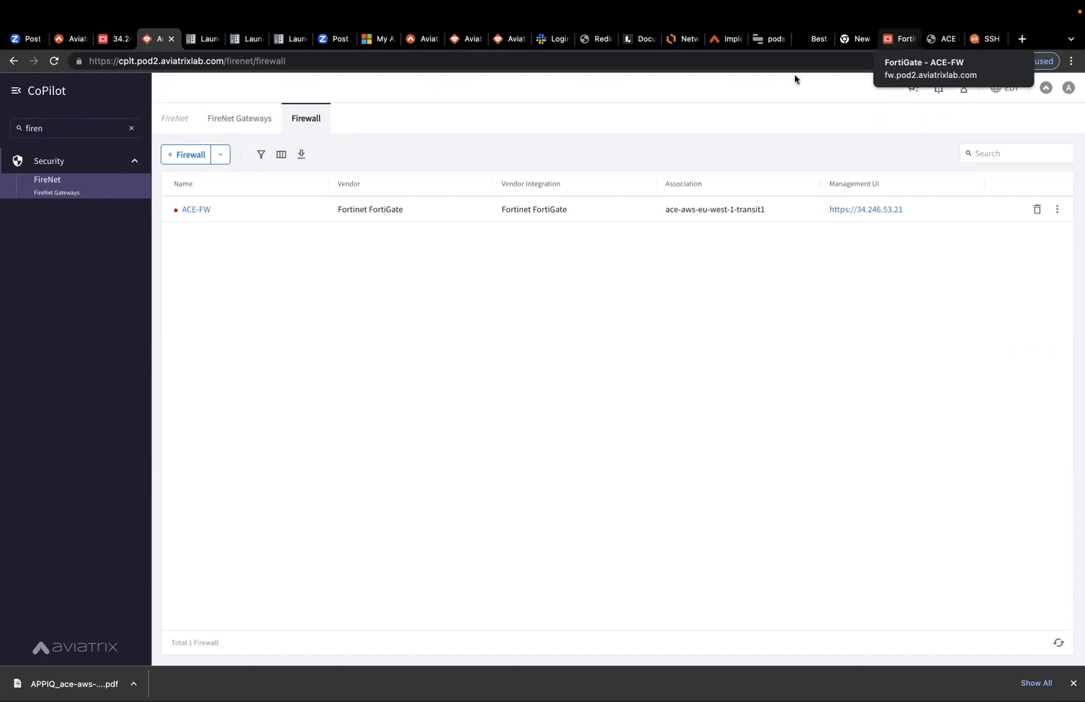
Step: Review the FireNet configuration of ace-aws-eu-west-1-transit1, including its traffic inspection setting, and close it without saving
{"action": "left_click", "coordinate": [246, 127]}
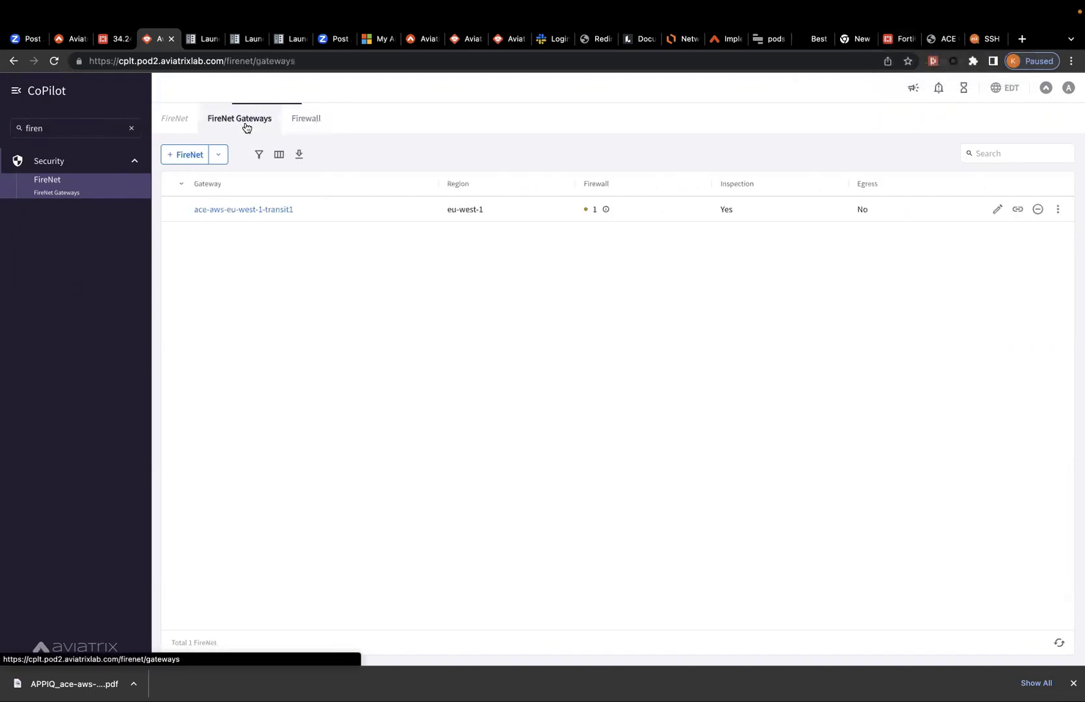
{"action": "left_click", "coordinate": [997, 209]}
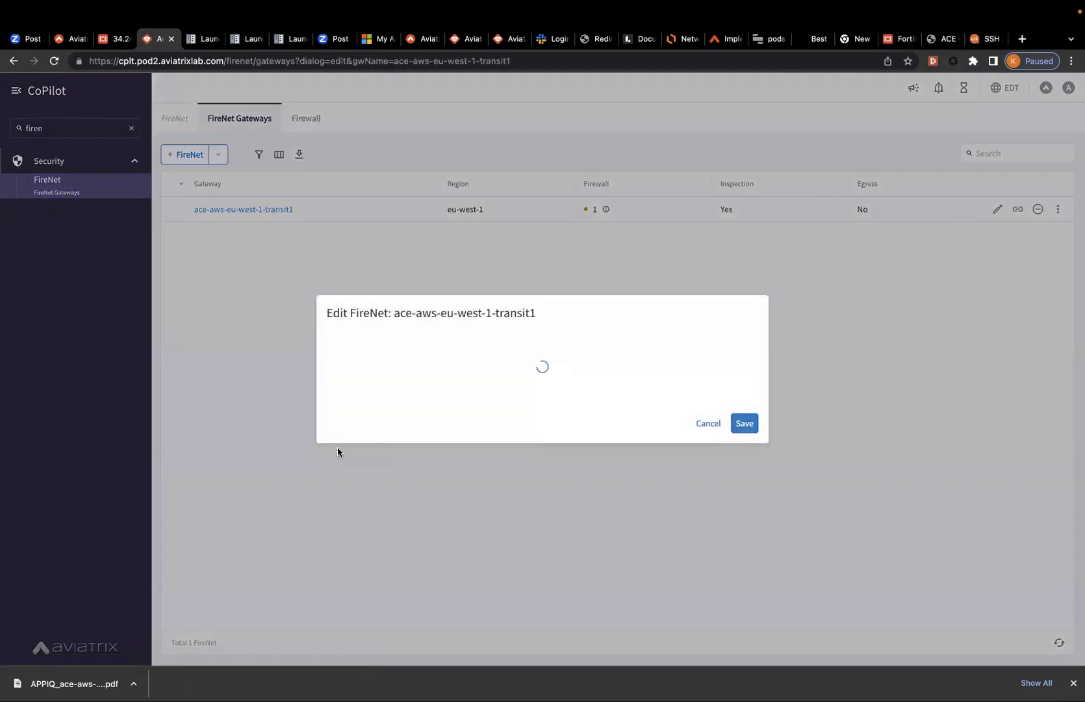
{"action": "scroll", "coordinate": [421, 502], "scroll_direction": "down", "scroll_amount": 3}
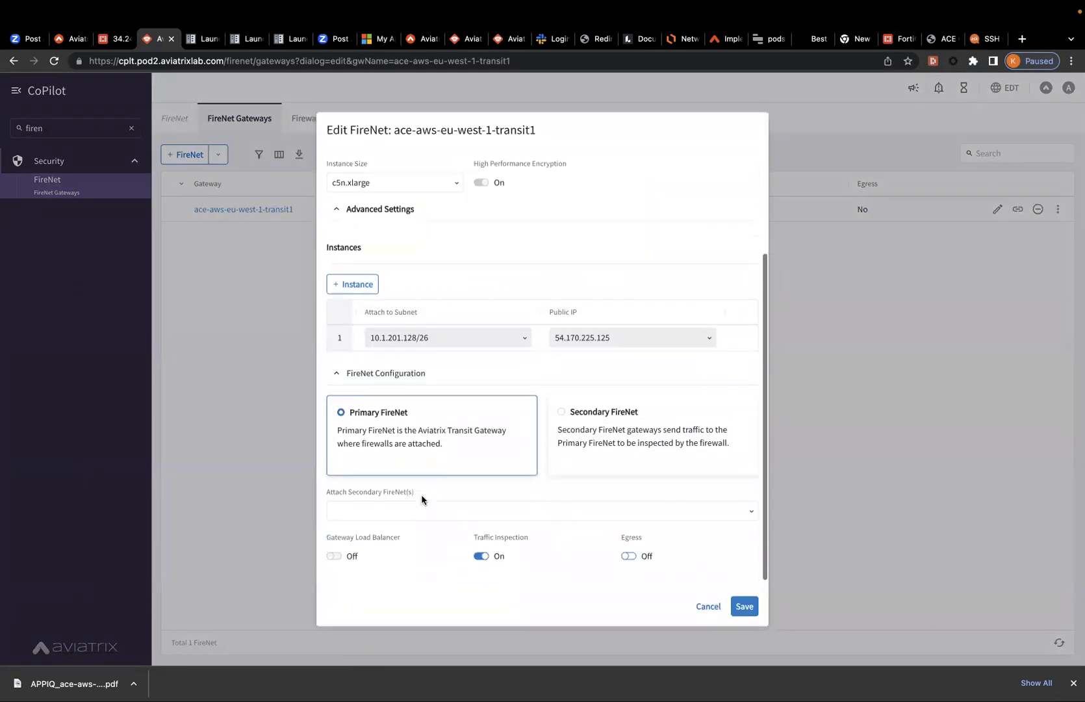
{"action": "scroll", "coordinate": [417, 499], "scroll_direction": "up", "scroll_amount": 3}
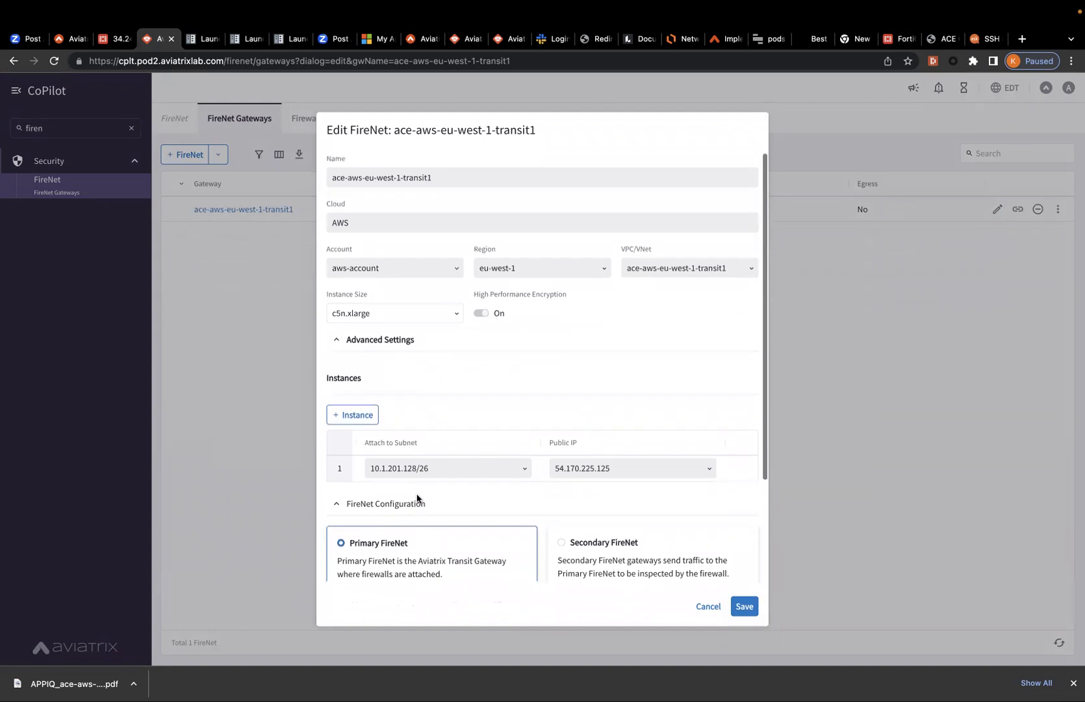
{"action": "scroll", "coordinate": [416, 498], "scroll_direction": "down", "scroll_amount": 3}
{"action": "left_click", "coordinate": [707, 606]}
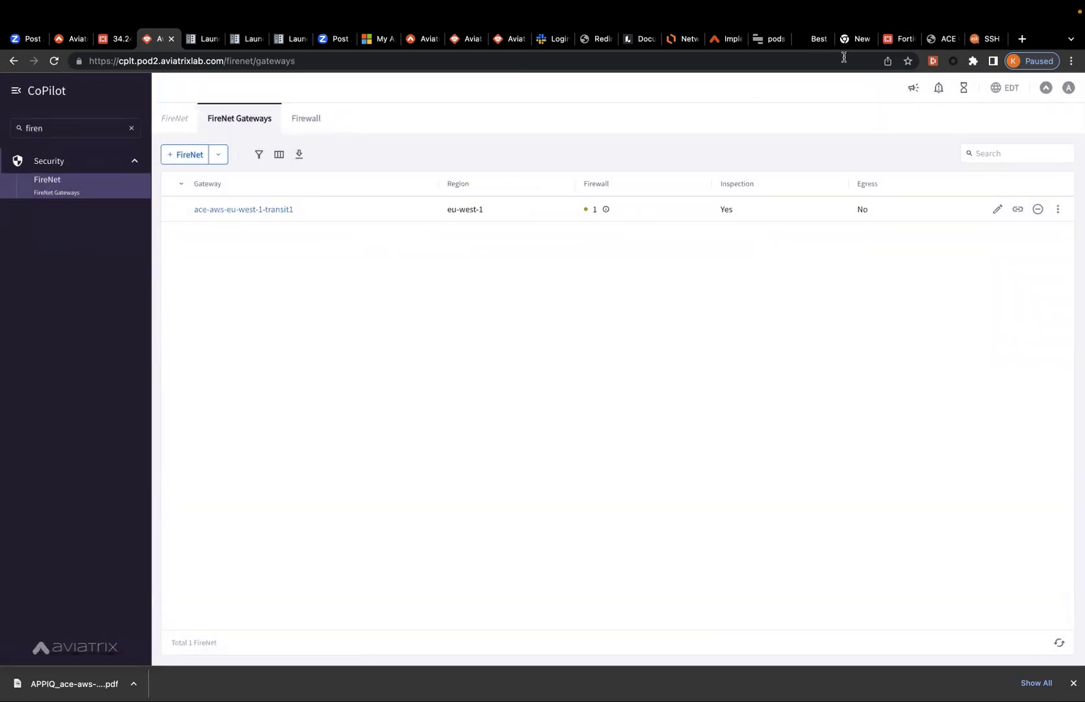
Step: In the FortiGate console, open the LAN (port2) interface for editing and inspect its status setting
{"action": "left_click", "coordinate": [892, 42]}
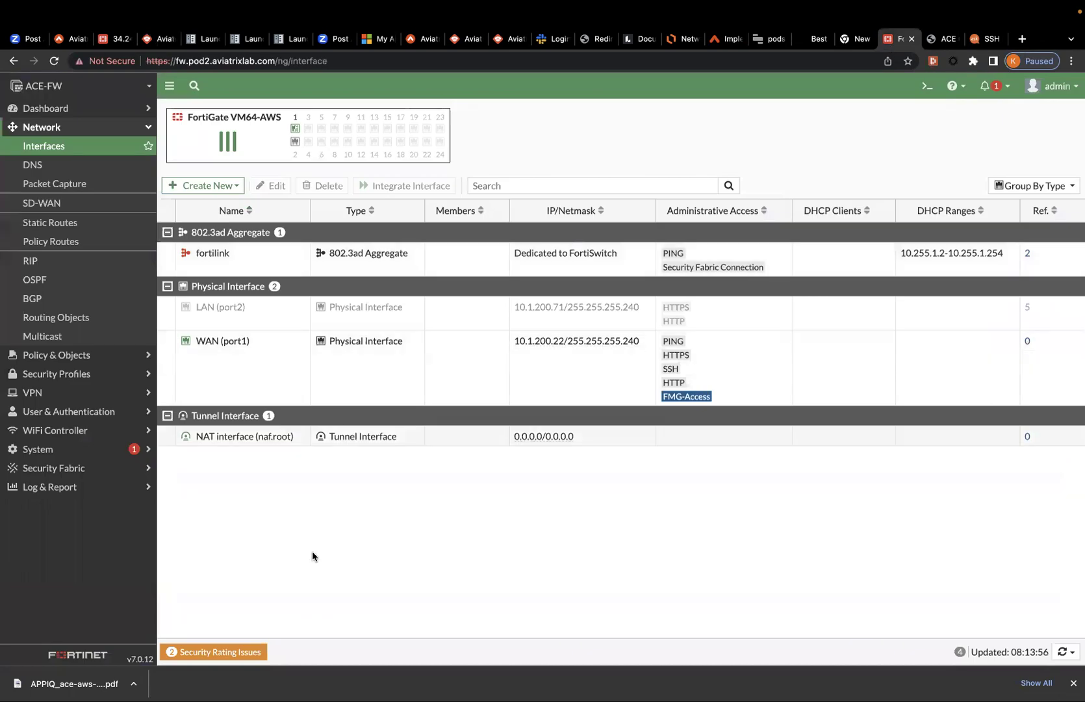
{"action": "left_click", "coordinate": [213, 307]}
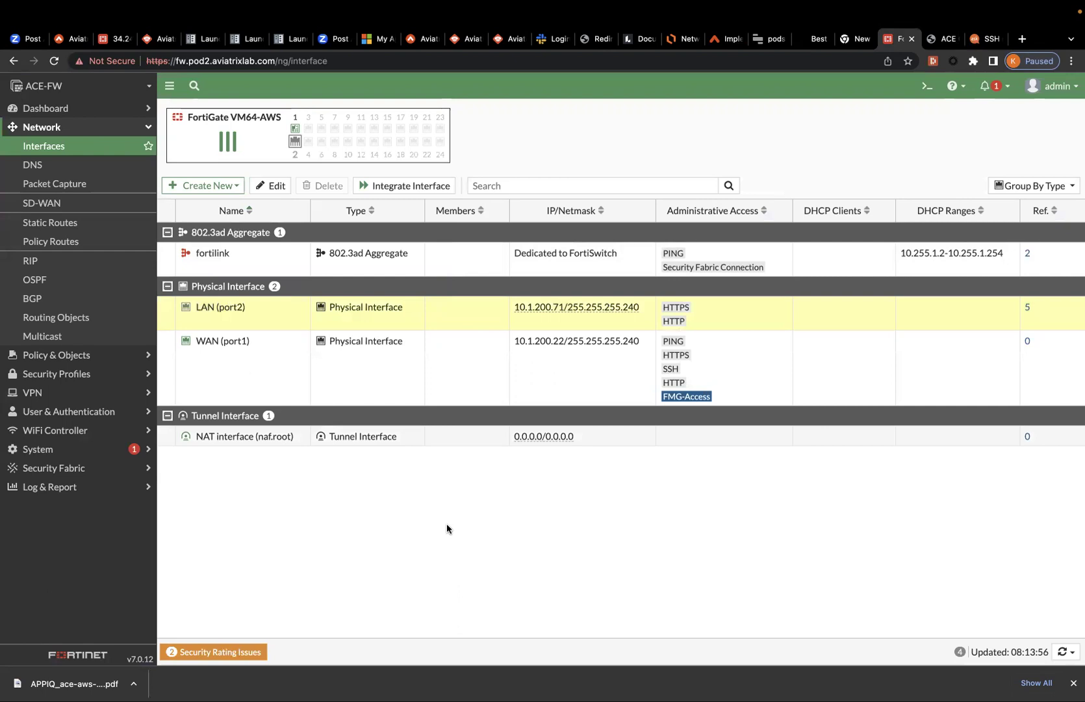
{"action": "left_click", "coordinate": [272, 185]}
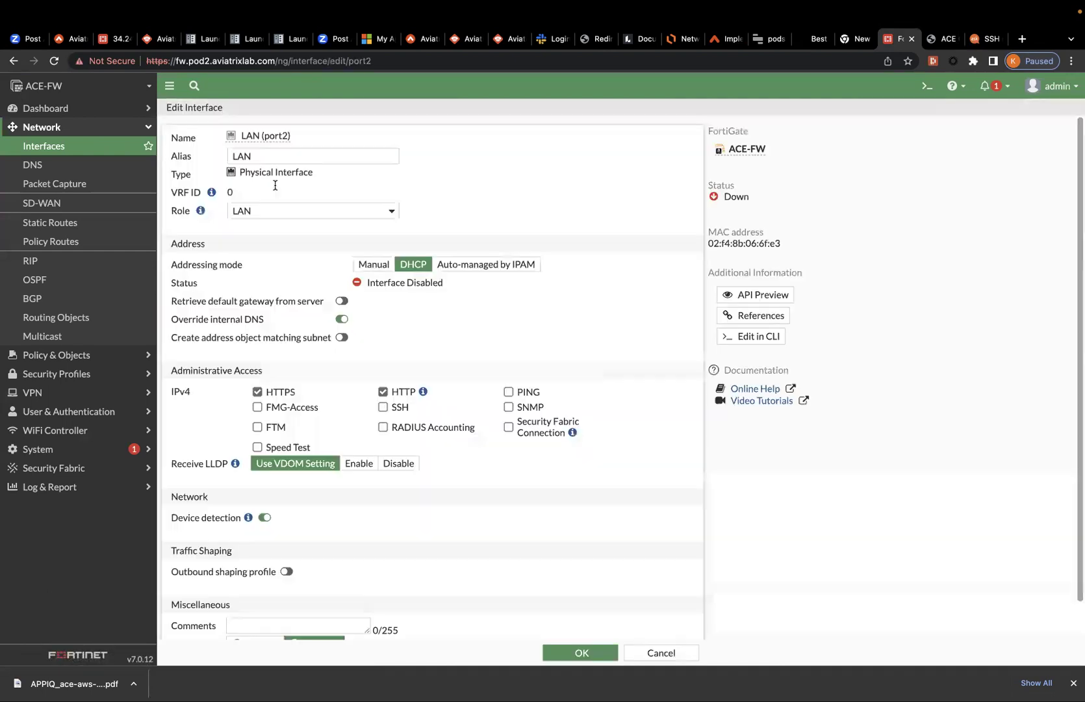
{"action": "scroll", "coordinate": [289, 272], "scroll_direction": "down", "scroll_amount": 3}
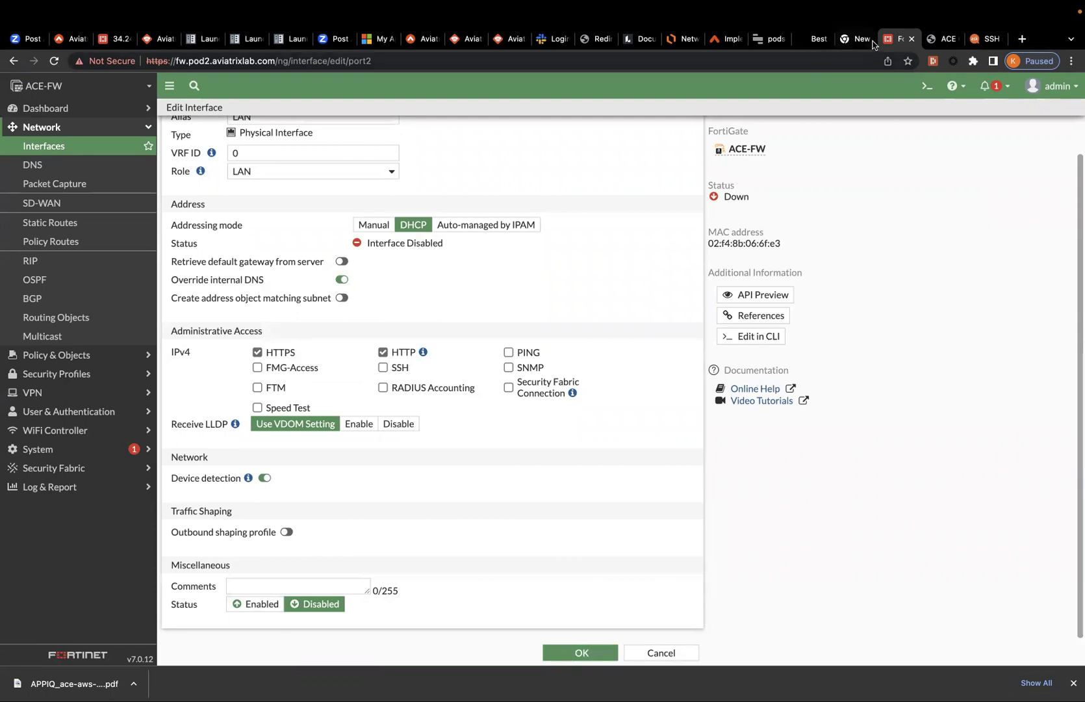
Step: Return to the pod2 CoPilot, remove 10.1.211.45/32 from transit1's East-West inspection exclusions, and save
{"action": "left_click", "coordinate": [460, 45]}
{"action": "left_click", "coordinate": [506, 46]}
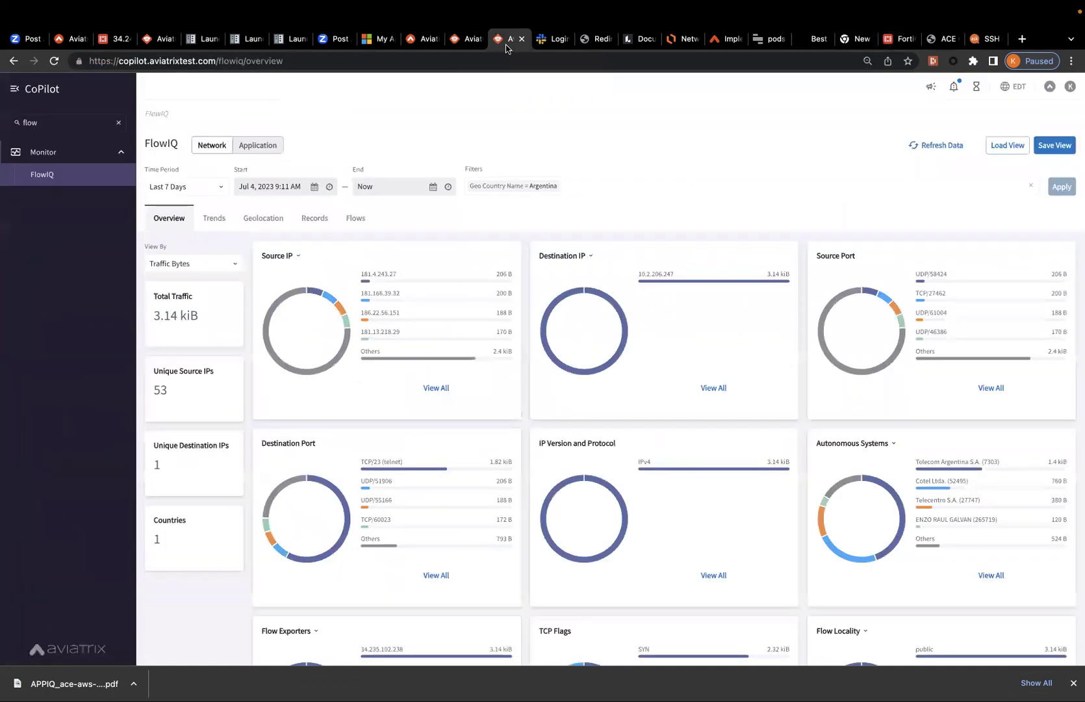
{"action": "left_click", "coordinate": [162, 37]}
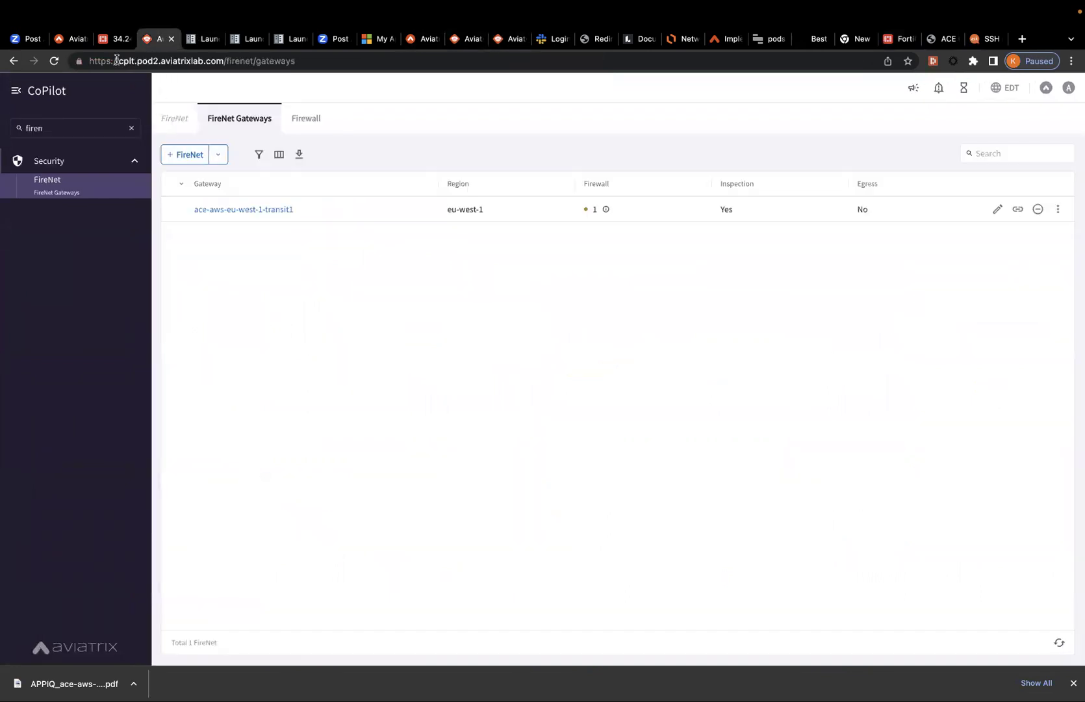
{"action": "left_click", "coordinate": [214, 208]}
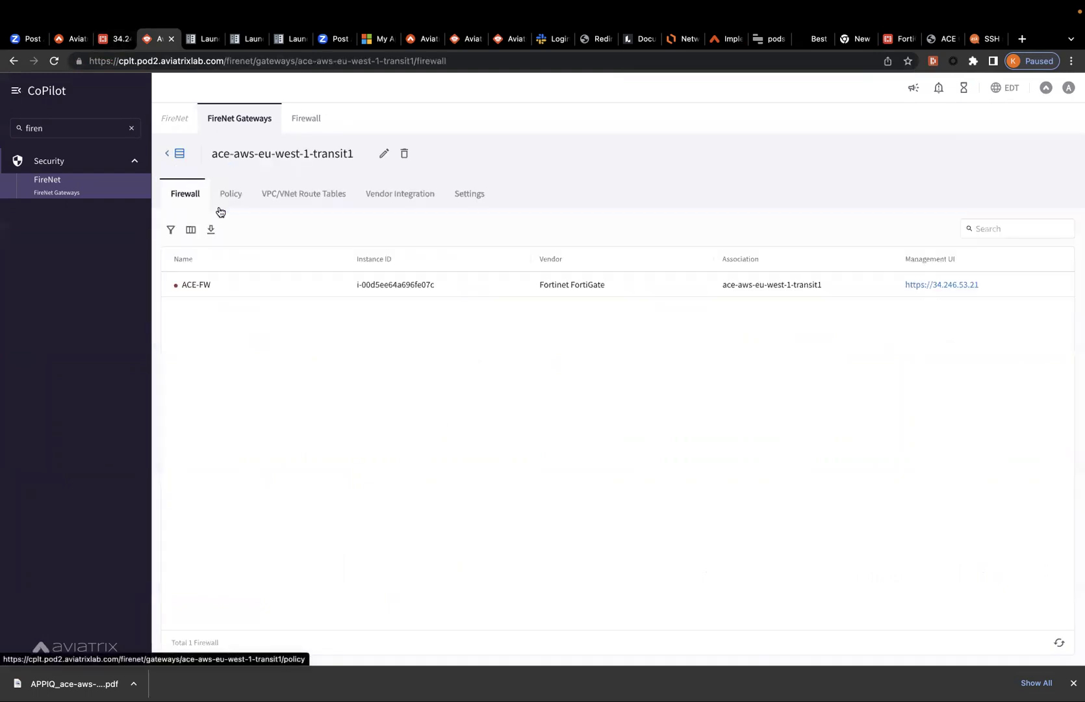
{"action": "left_click", "coordinate": [484, 196]}
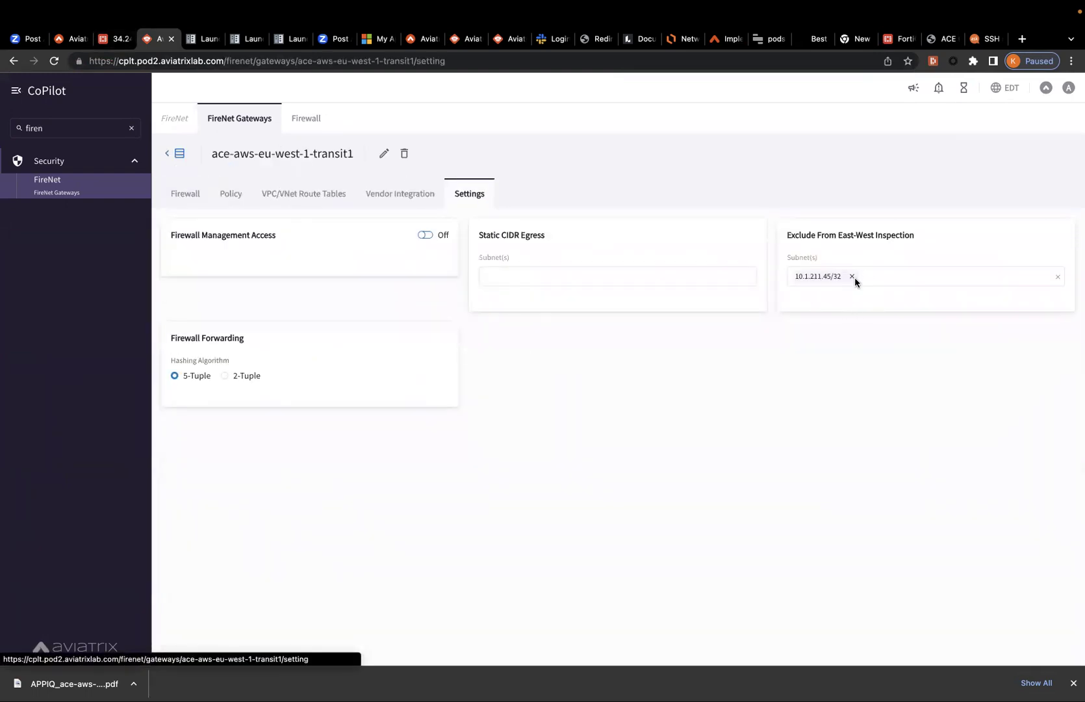
{"action": "left_click", "coordinate": [852, 276]}
{"action": "left_click", "coordinate": [1055, 317]}
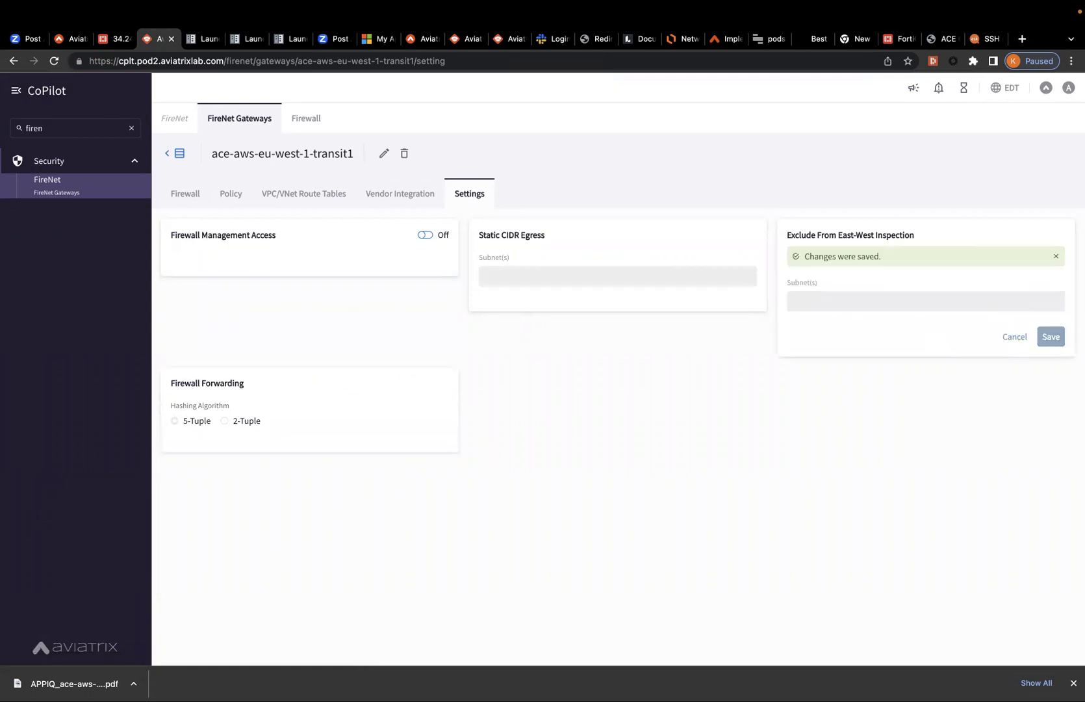
Step: Switch to Terminal, stop the running ping, and ping 10.1.212.40 from BU1 Frontend again
{"action": "left_click", "coordinate": [756, 681]}
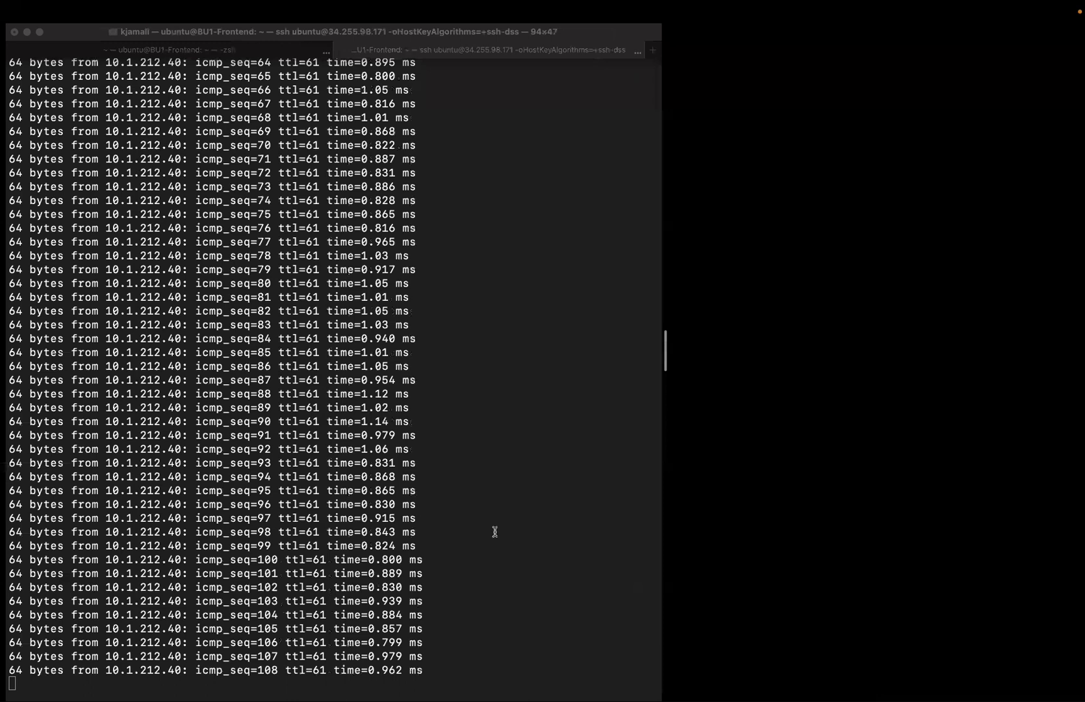
{"action": "left_click", "coordinate": [495, 532]}
{"action": "key", "text": "ctrl+c"}
{"action": "key", "text": "Up"}
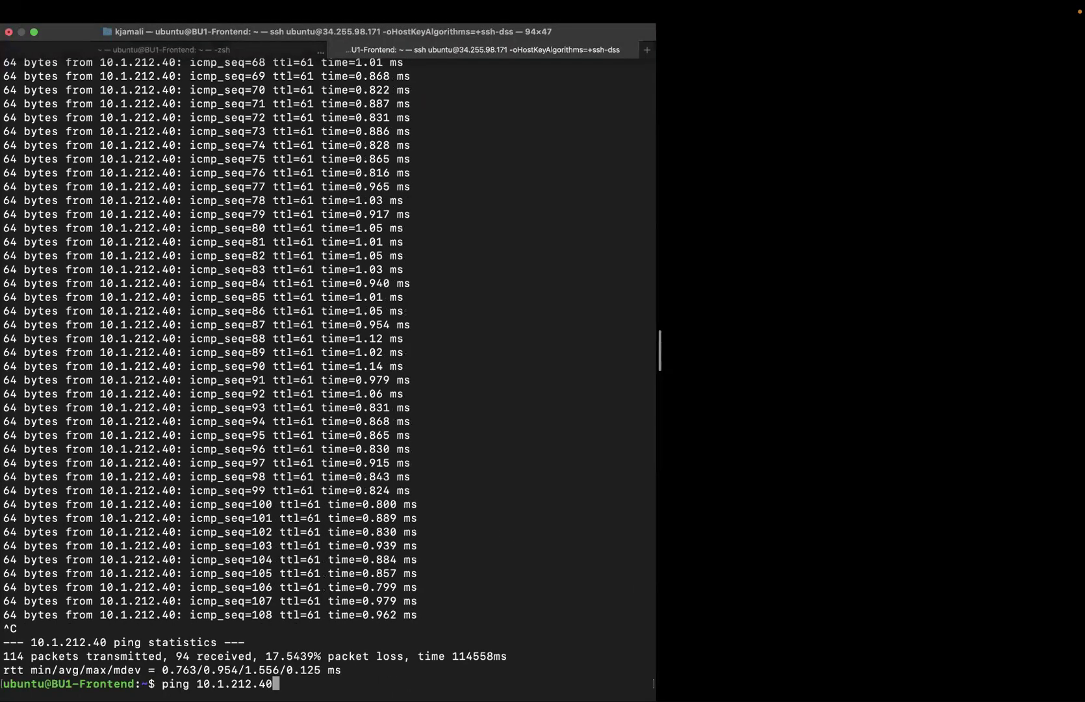
{"action": "key", "text": "Return"}
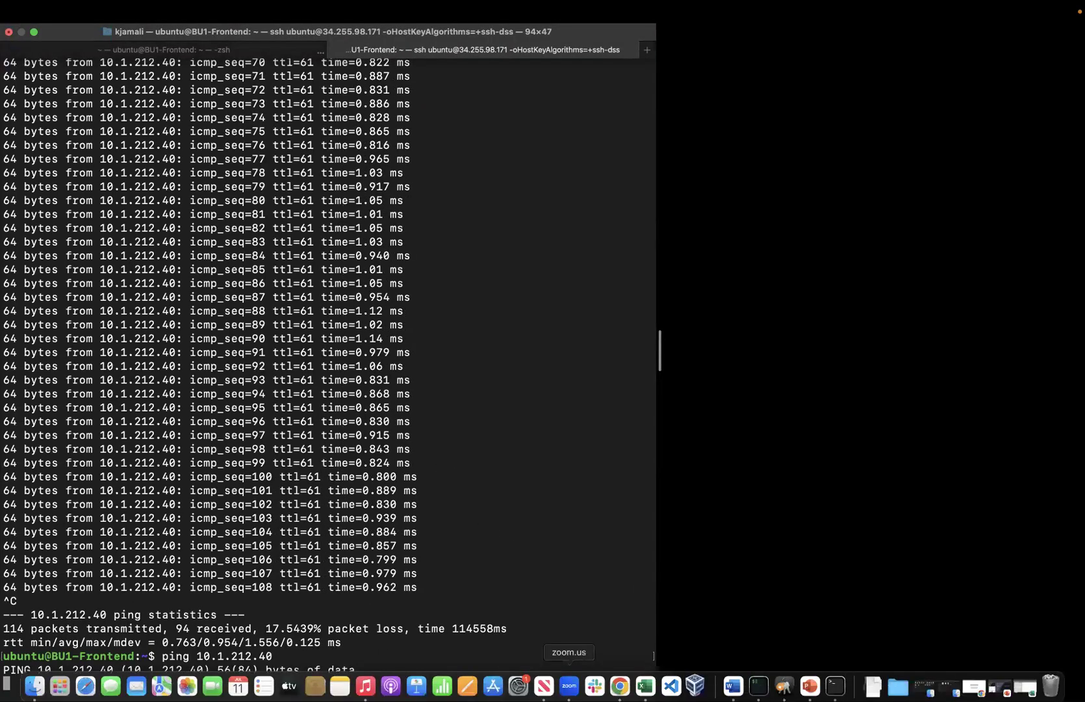
Step: In the FortiGate console in Chrome, set the LAN (port2) interface status to Enabled, save it, and check the ping in Terminal
{"action": "left_click", "coordinate": [619, 686]}
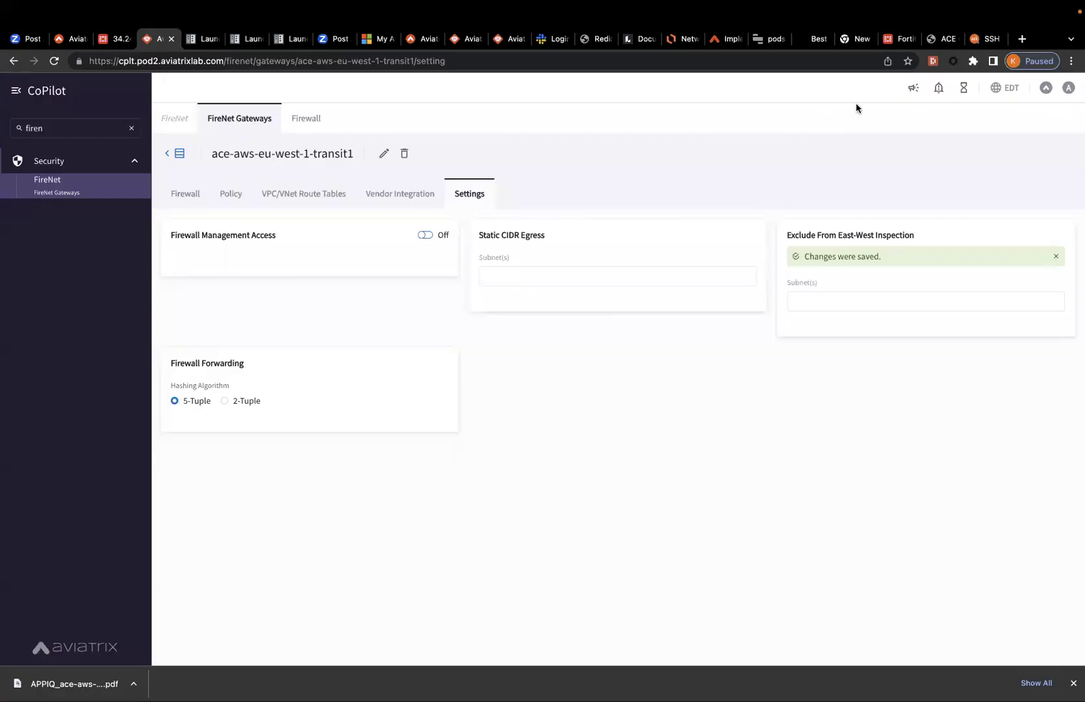
{"action": "left_click", "coordinate": [900, 38]}
{"action": "scroll", "coordinate": [478, 556], "scroll_direction": "down", "scroll_amount": 1}
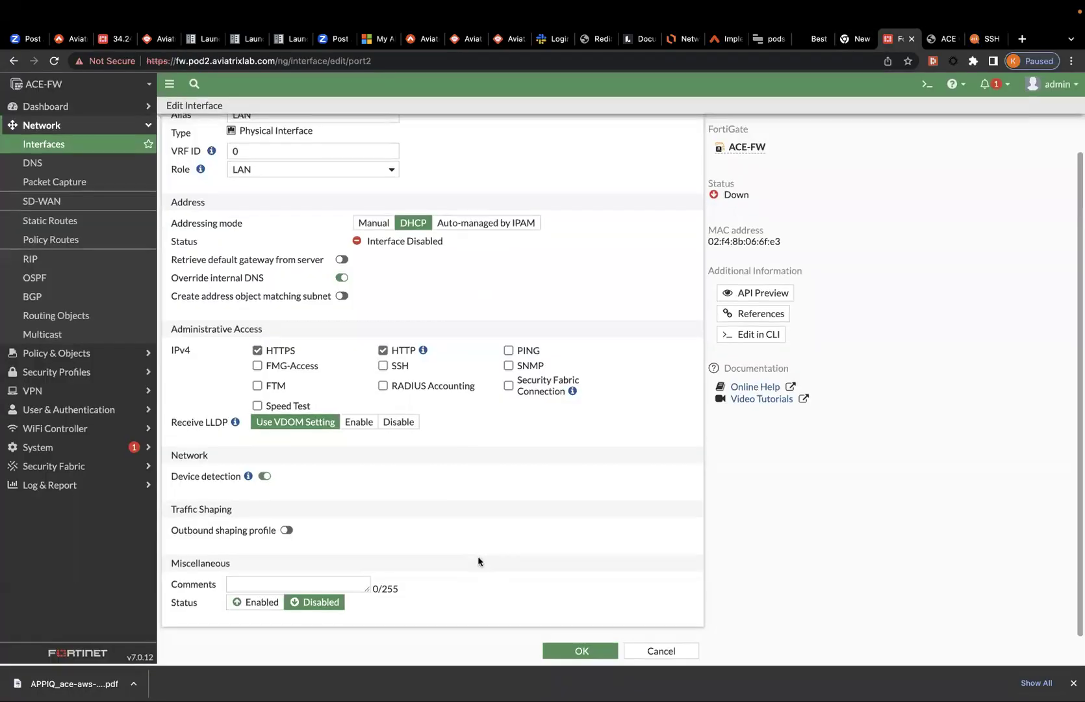
{"action": "left_click", "coordinate": [255, 604]}
{"action": "left_click", "coordinate": [580, 651]}
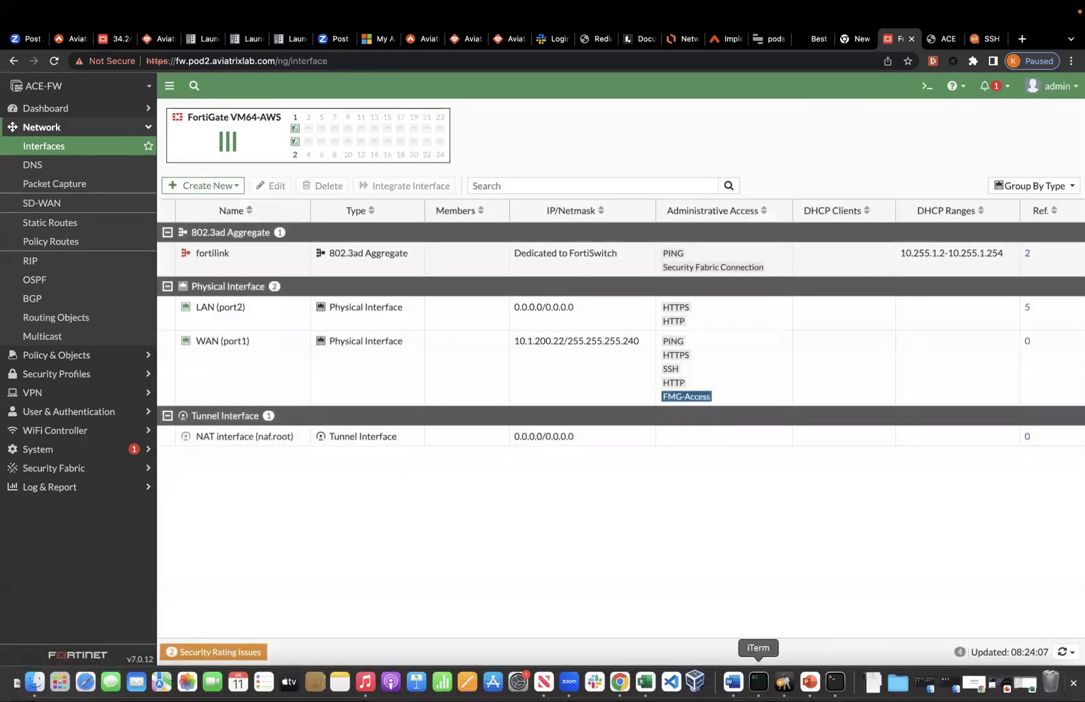
{"action": "left_click", "coordinate": [758, 690]}
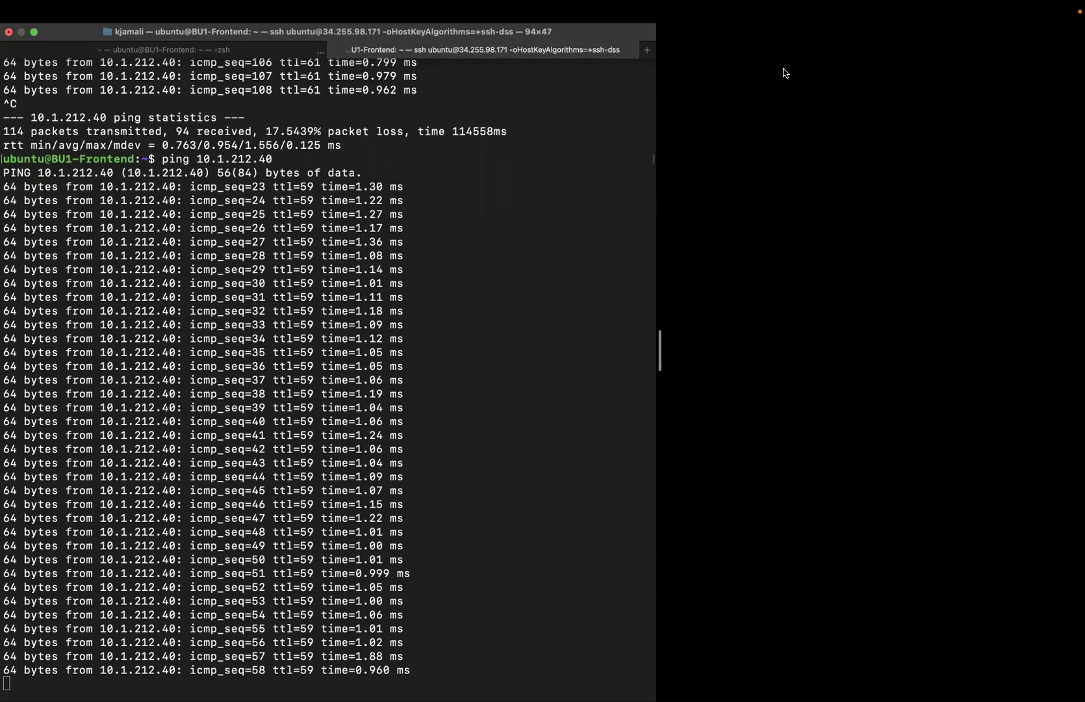
Step: View the Lab 4 scenario slide in PowerPoint, then rerun the ping to 10.1.212.40 from BU1 Frontend in Terminal
{"action": "key", "text": "super+Tab"}
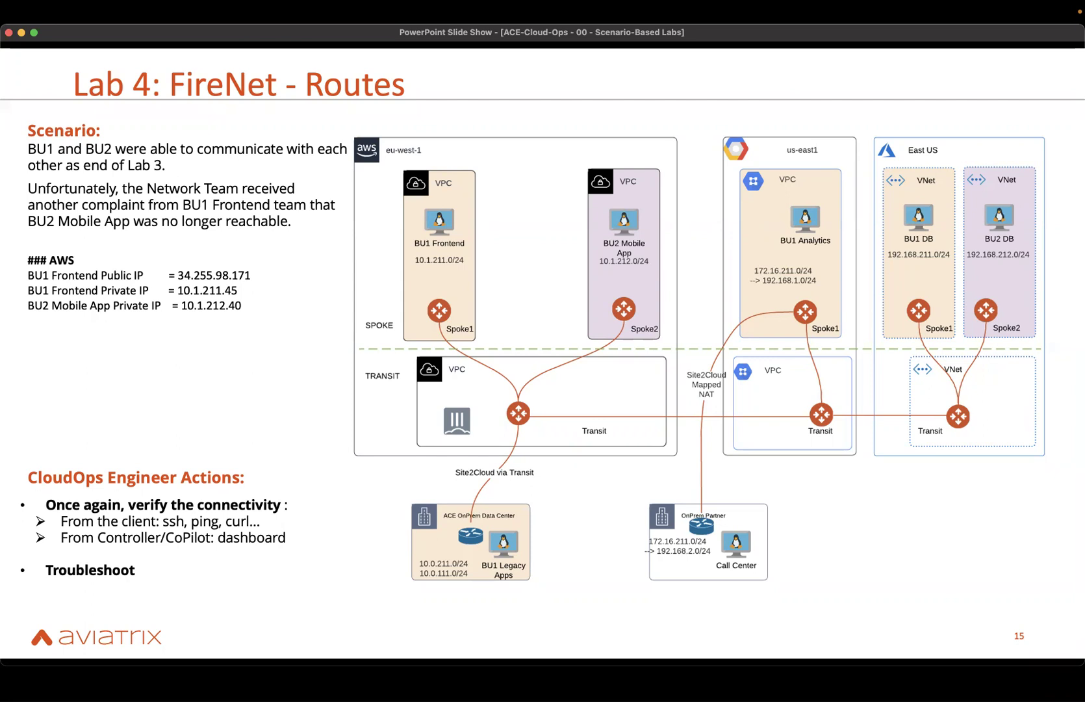
{"action": "mouse_move", "coordinate": [715, 695]}
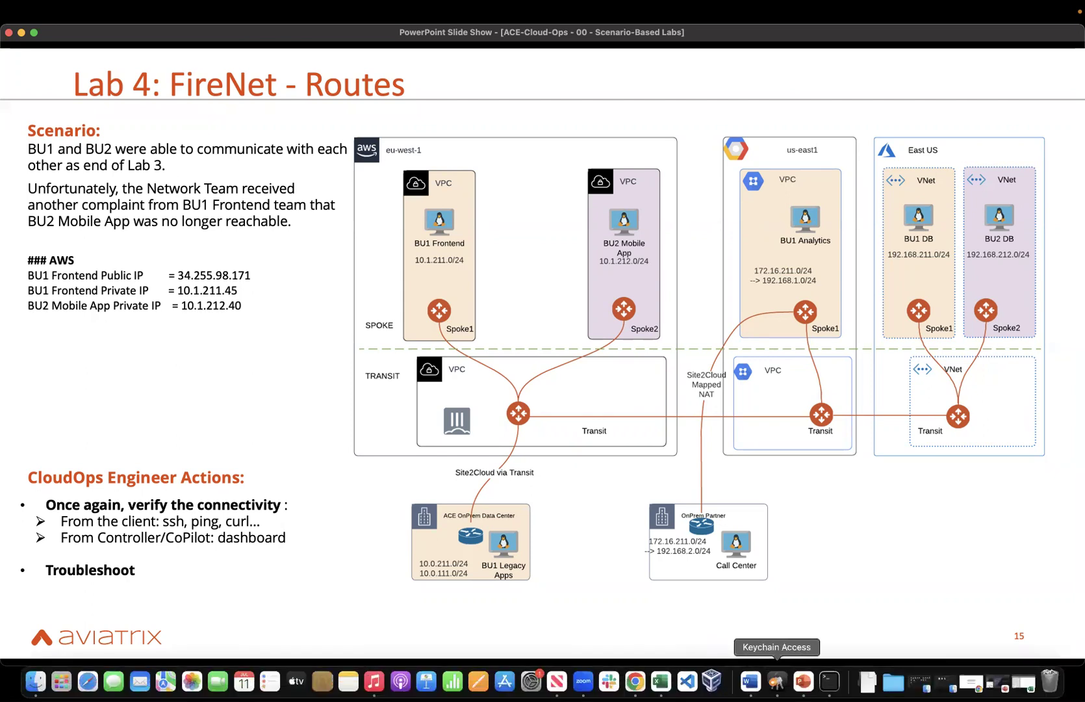
{"action": "left_click", "coordinate": [829, 683]}
{"action": "key", "text": "Up"}
{"action": "key", "text": "Return"}
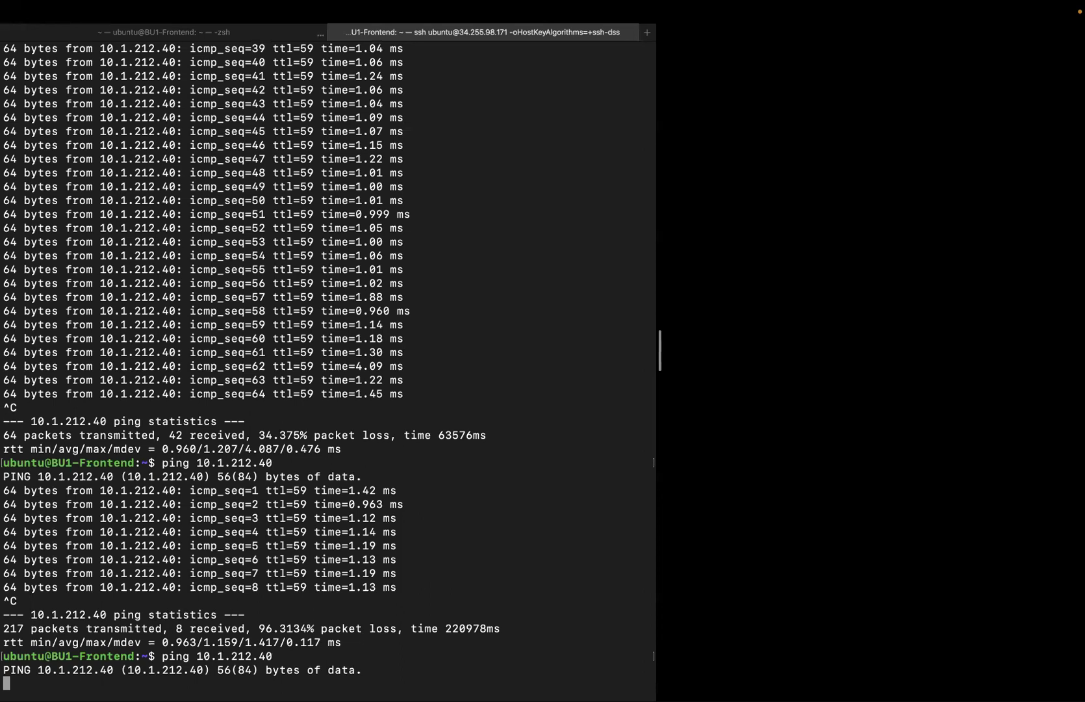
Step: Switch to Chrome and check the firewall status of ace-aws-eu-west-1-transit1 among the FireNet gateways
{"action": "mouse_move", "coordinate": [583, 683]}
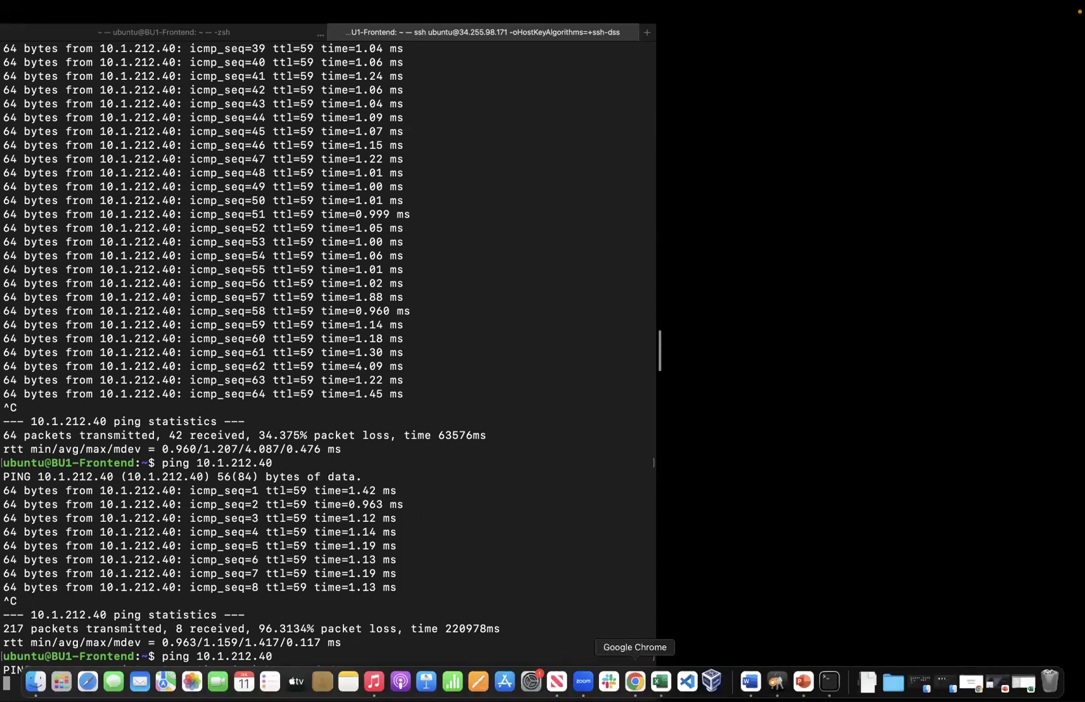
{"action": "left_click", "coordinate": [635, 681]}
{"action": "left_click", "coordinate": [636, 690]}
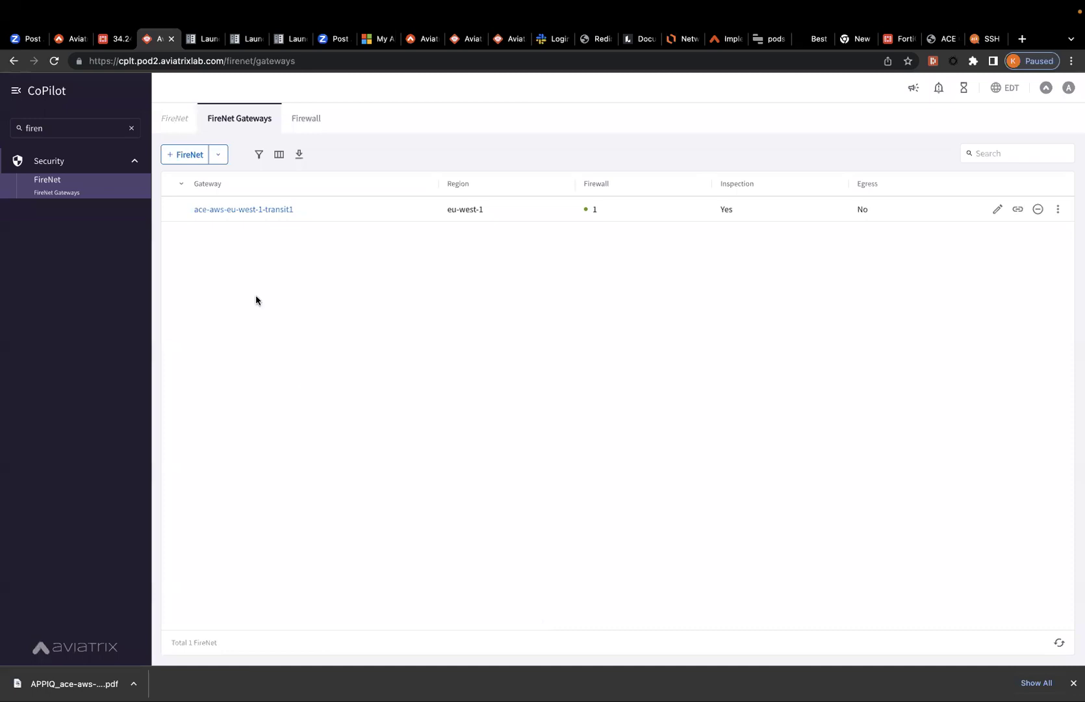
{"action": "left_click_drag", "start_coordinate": [590, 215], "coordinate": [600, 211]}
Step: Check the ping in Terminal and return to Chrome to examine the ace-aws-eu-west-1-spoke1 gateway routes for 10.1.212.0/24
{"action": "left_click", "coordinate": [829, 679]}
{"action": "key", "text": "ctrl+Right"}
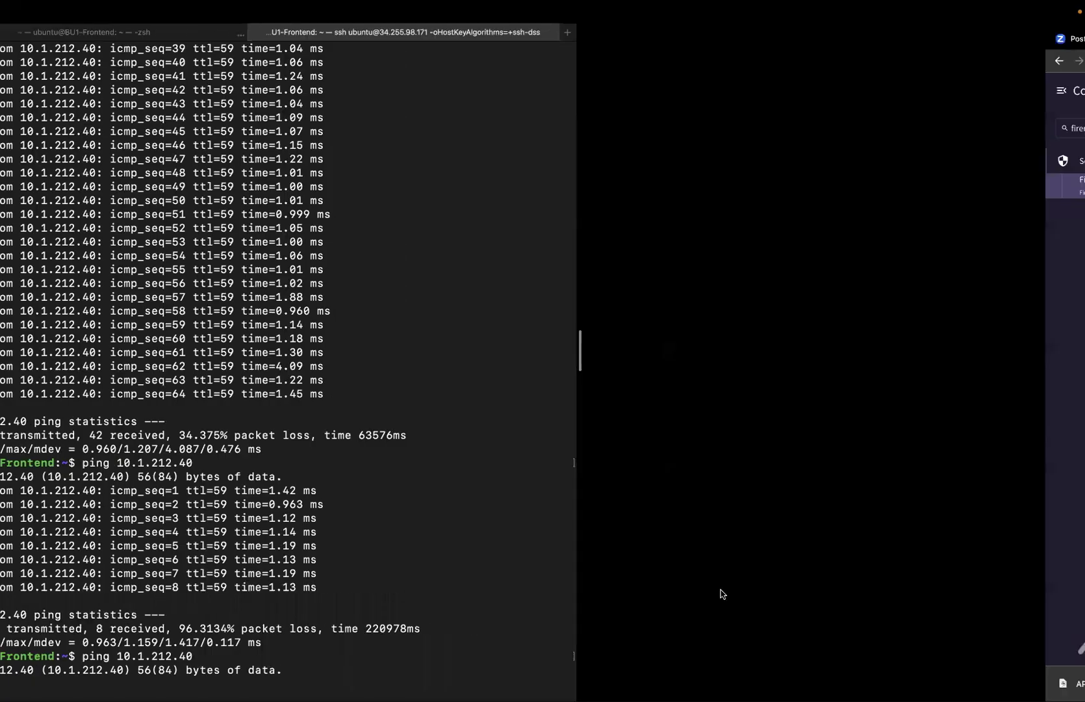
{"action": "left_click", "coordinate": [130, 133]}
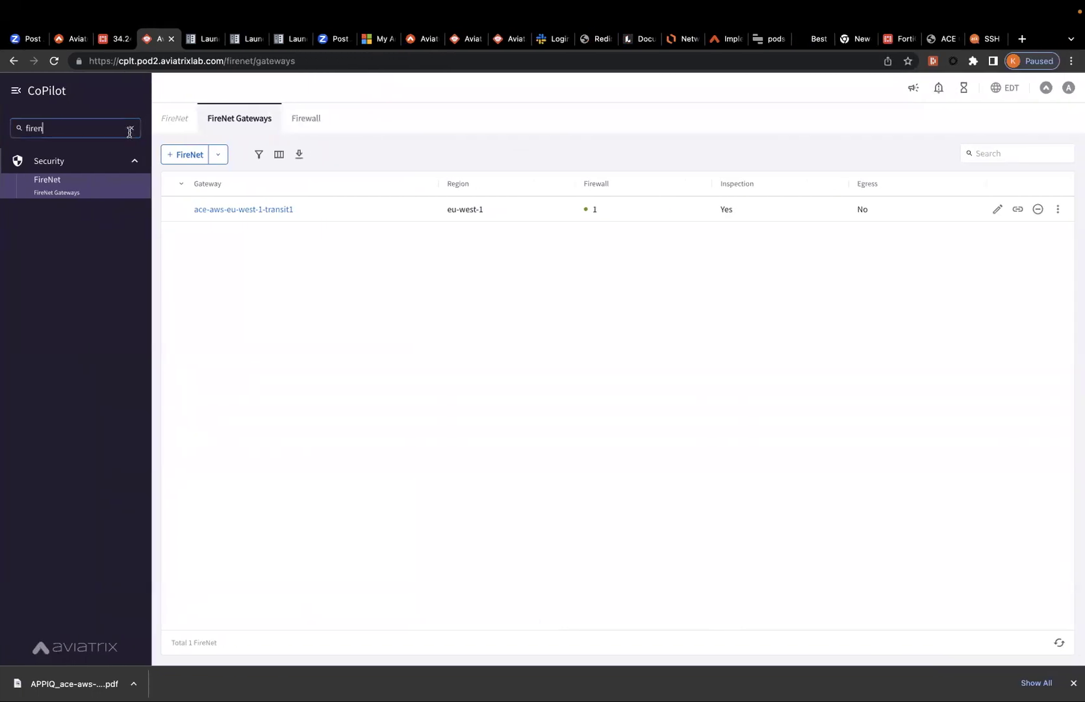
{"action": "left_click", "coordinate": [130, 128]}
{"action": "left_click", "coordinate": [87, 131]}
{"action": "type", "text": "ga"}
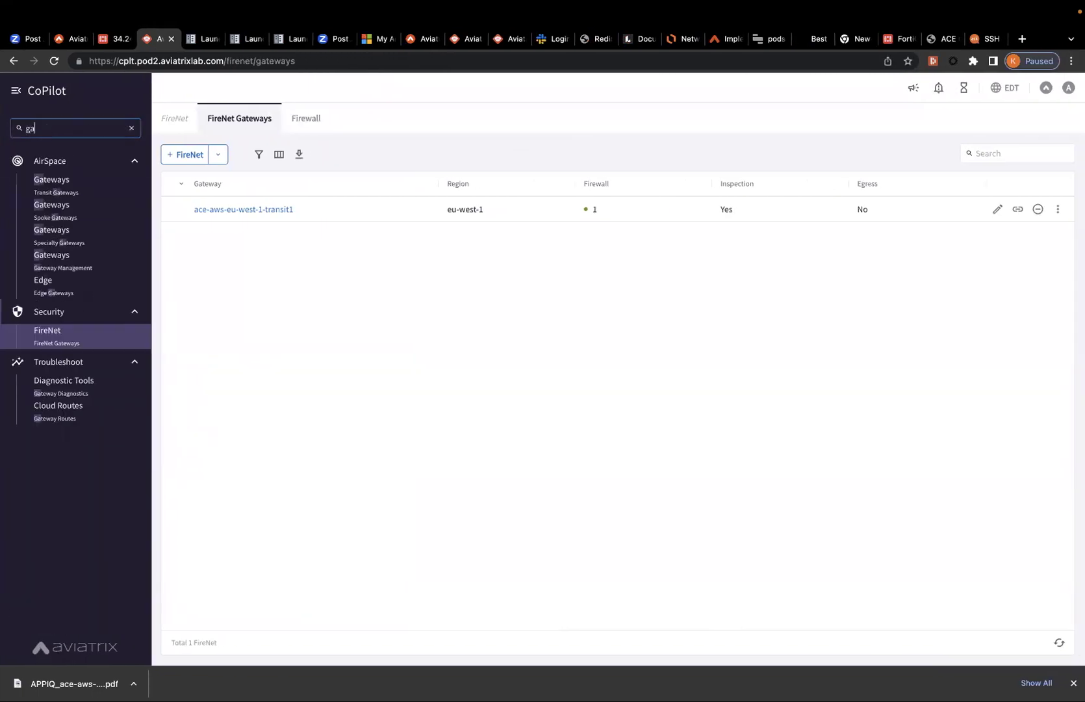
{"action": "left_click", "coordinate": [73, 208]}
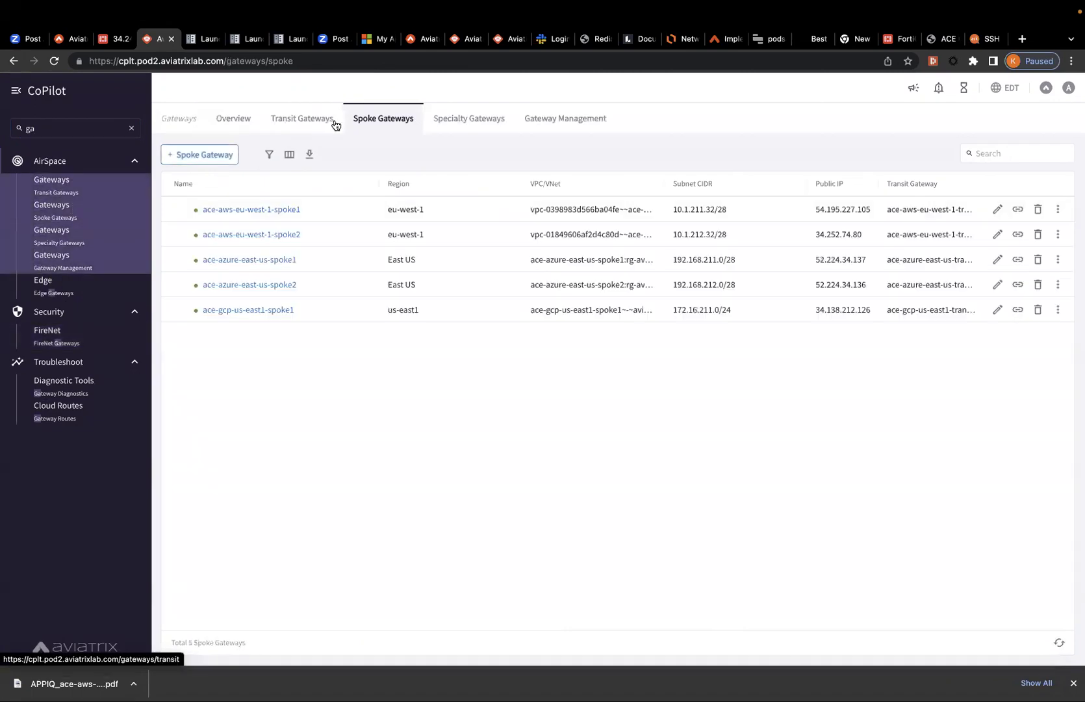
{"action": "left_click", "coordinate": [264, 209]}
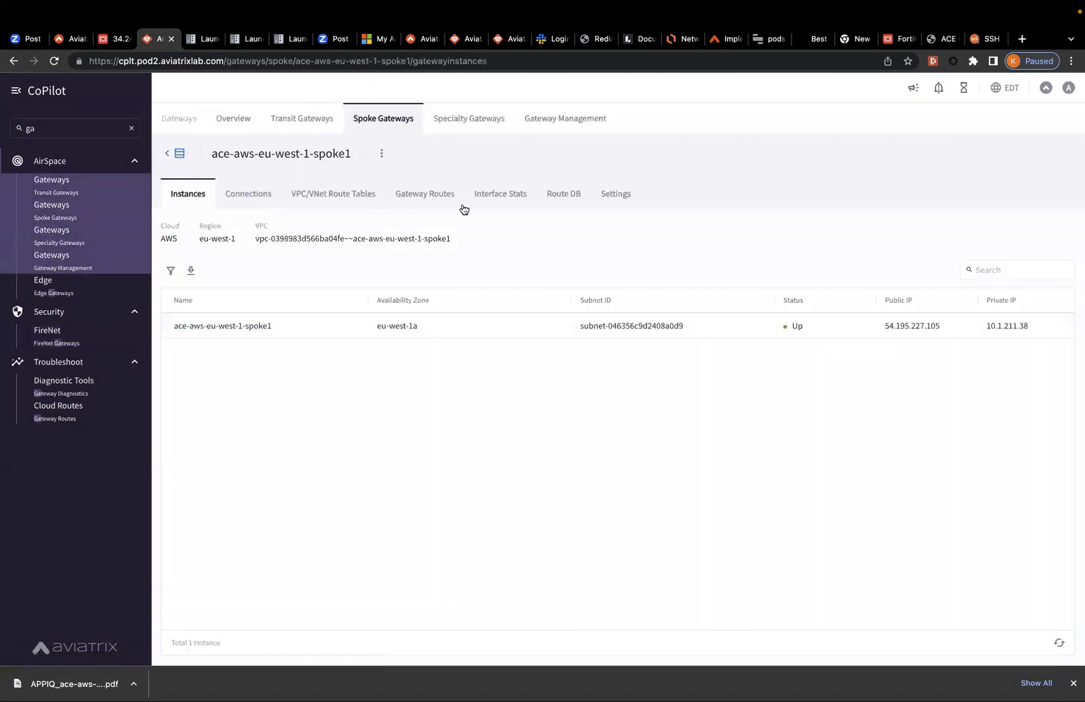
{"action": "left_click", "coordinate": [431, 201]}
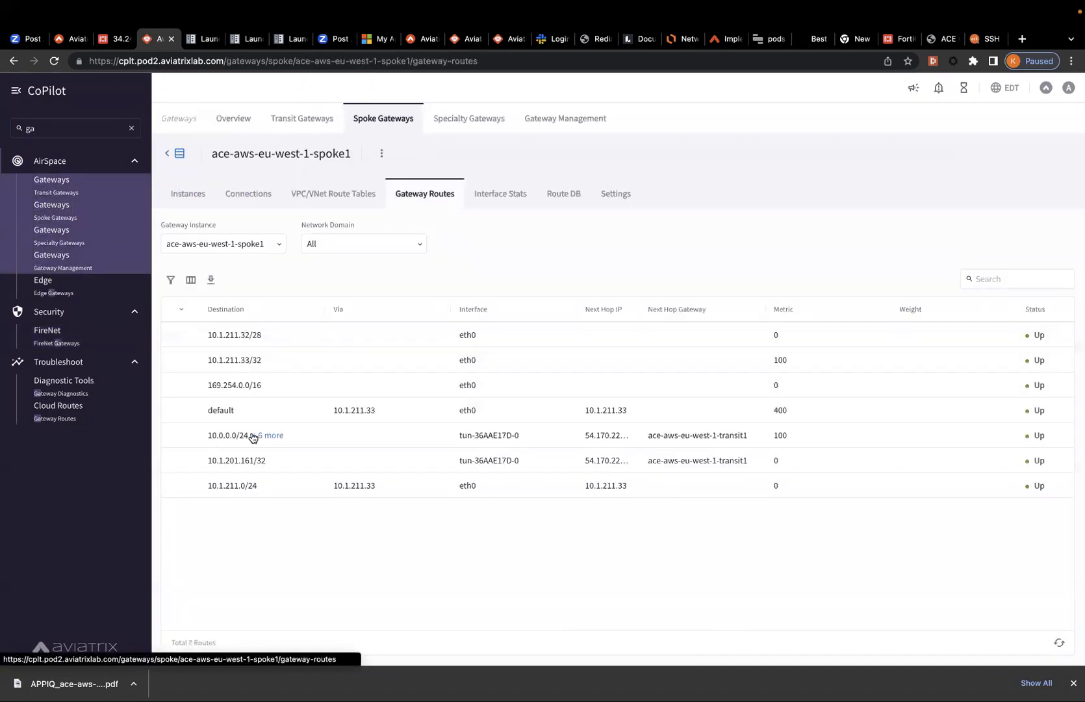
{"action": "triple_click", "coordinate": [325, 424]}
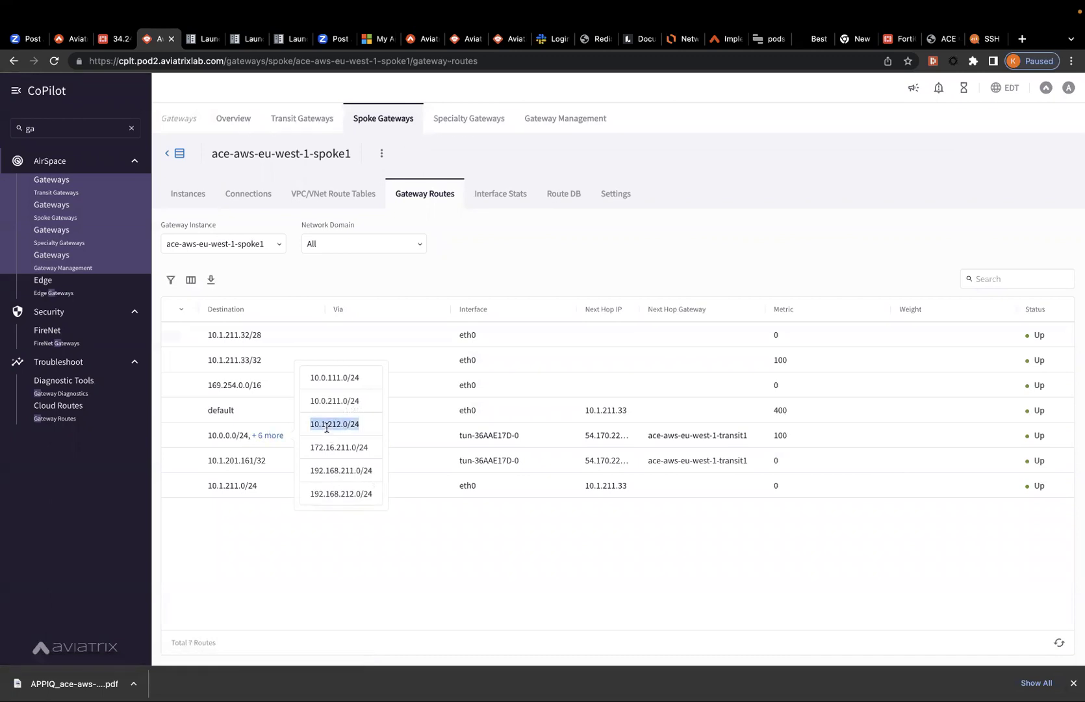
Step: Examine the gateway routes of ace-aws-eu-west-1-spoke2, including the collapsed destinations, for 10.1.211.0/24
{"action": "left_click", "coordinate": [167, 152]}
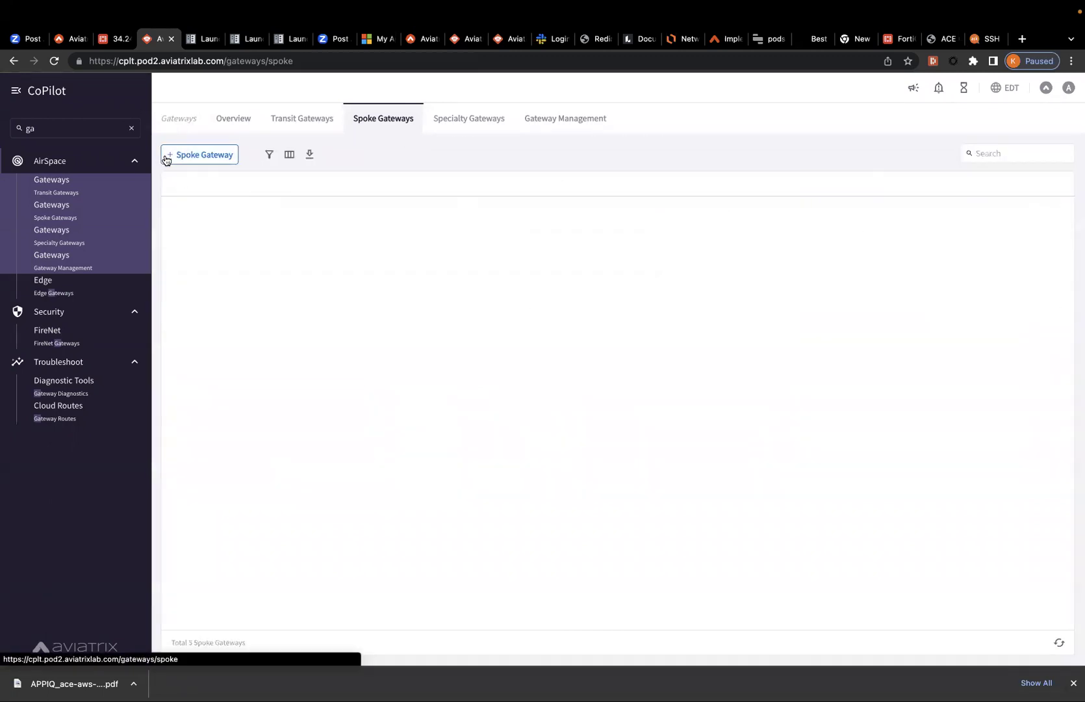
{"action": "left_click", "coordinate": [254, 234]}
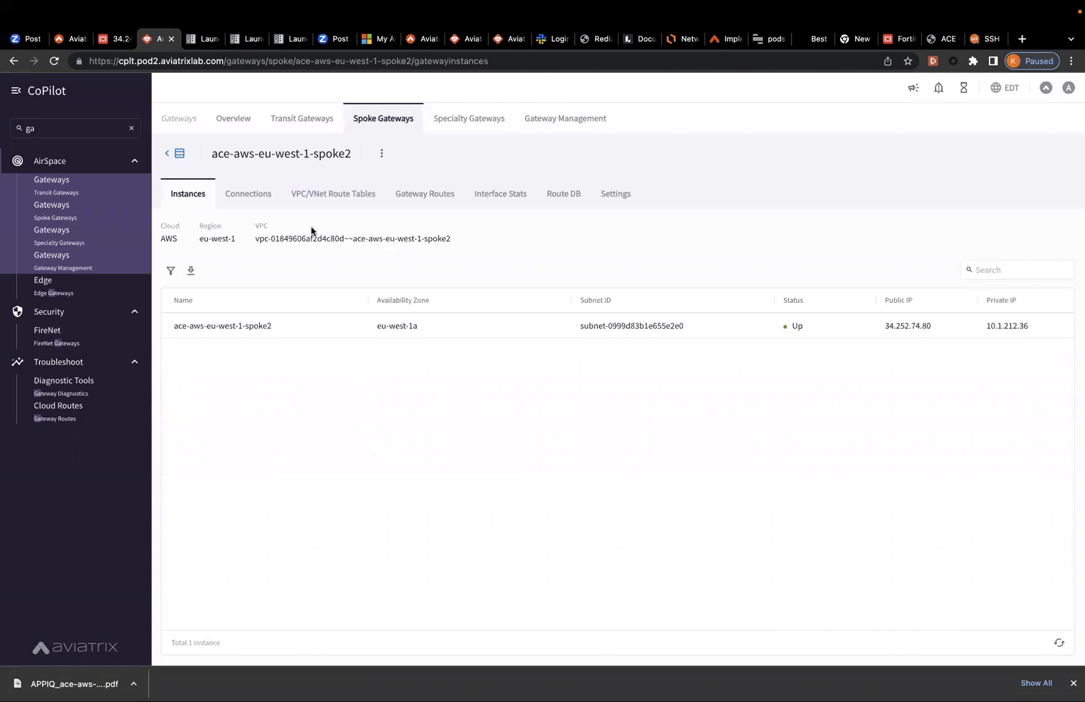
{"action": "left_click", "coordinate": [411, 193]}
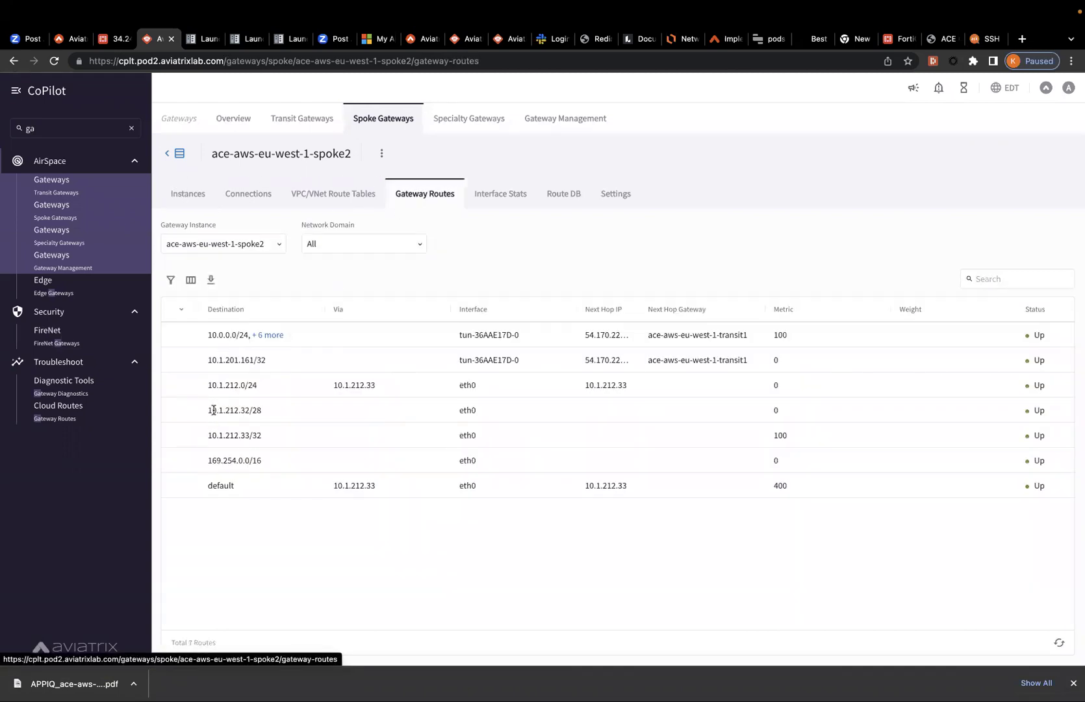
{"action": "left_click", "coordinate": [269, 335]}
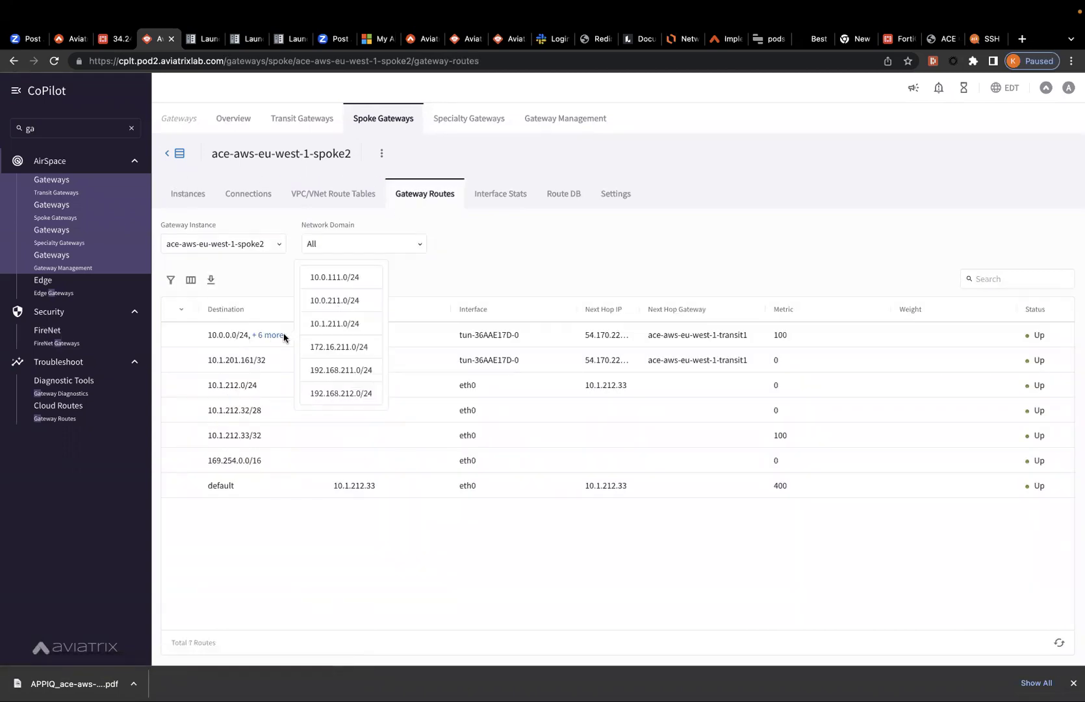
{"action": "left_click_drag", "start_coordinate": [312, 324], "coordinate": [360, 324]}
{"action": "left_click", "coordinate": [328, 555]}
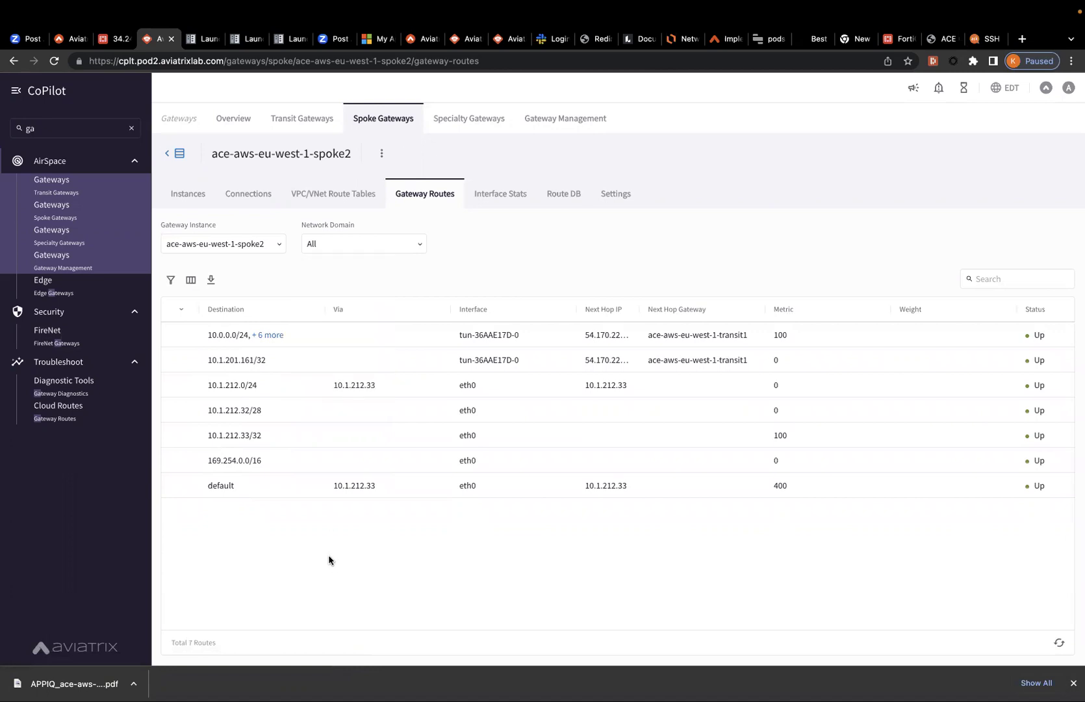
Step: Find and open FlowIQ in CoPilot and clear the Geo Country Name argentina filter
{"action": "left_click", "coordinate": [130, 128]}
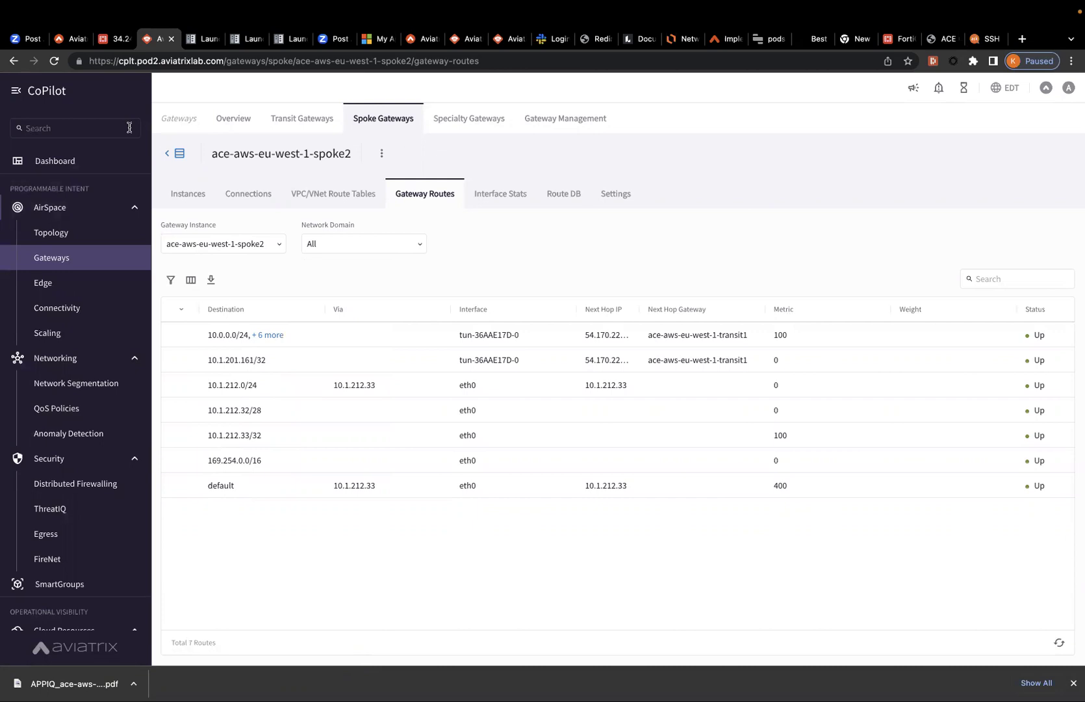
{"action": "left_click", "coordinate": [107, 129]}
{"action": "type", "text": "flow"}
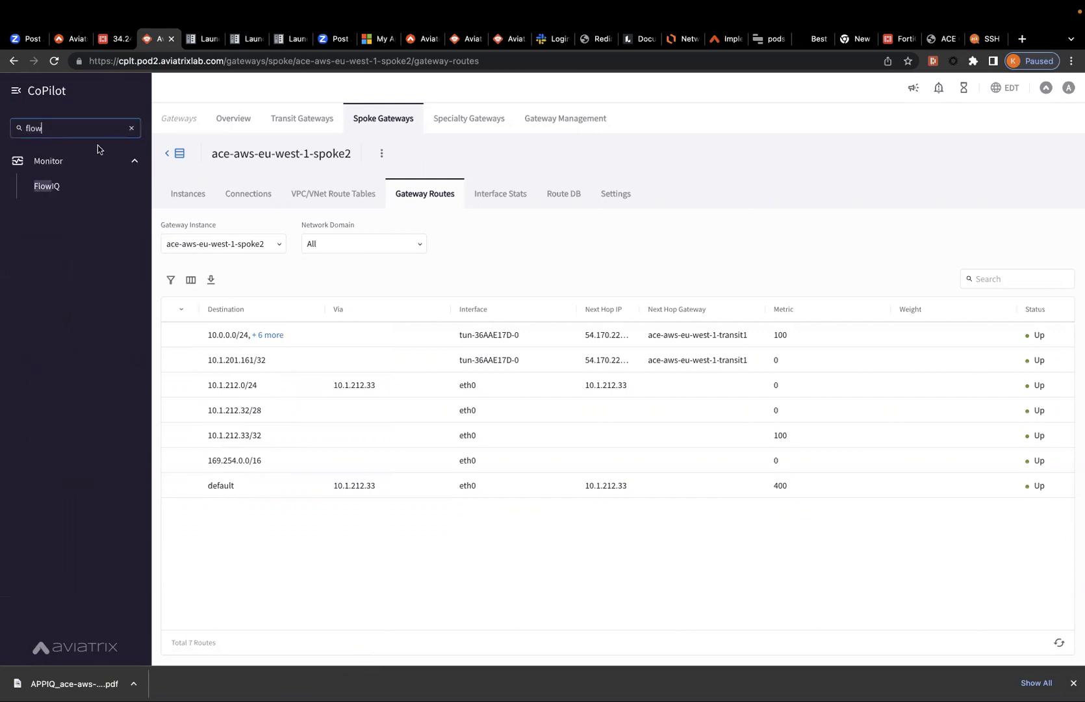
{"action": "left_click", "coordinate": [97, 178]}
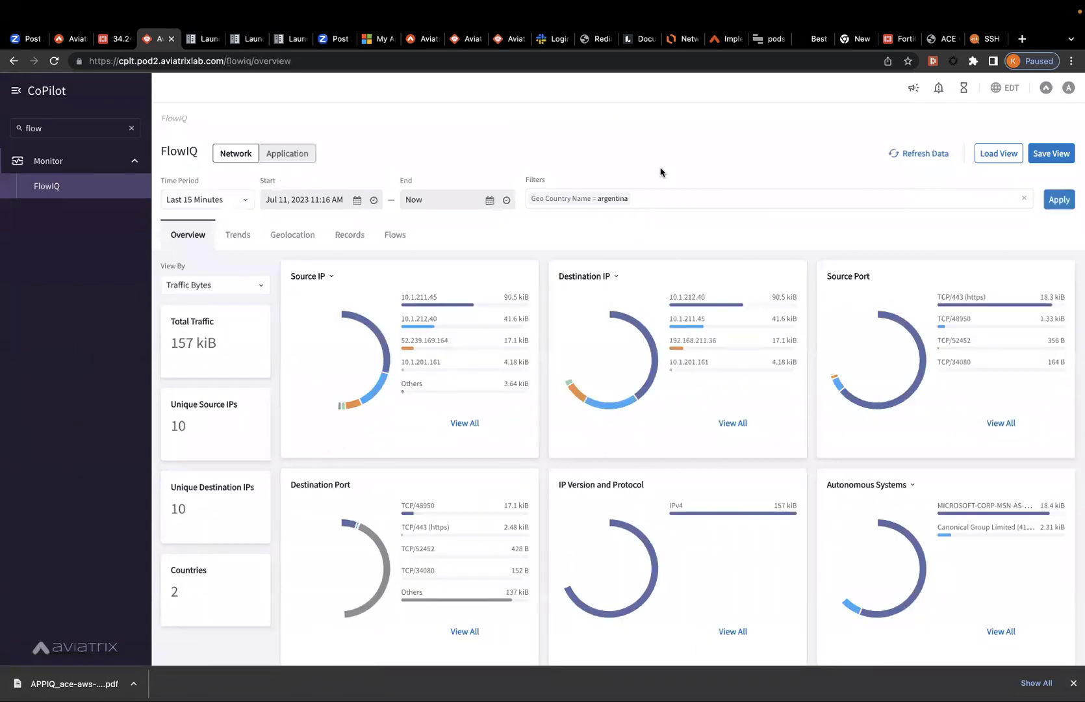
{"action": "left_click", "coordinate": [1025, 199]}
{"action": "left_click", "coordinate": [1024, 199]}
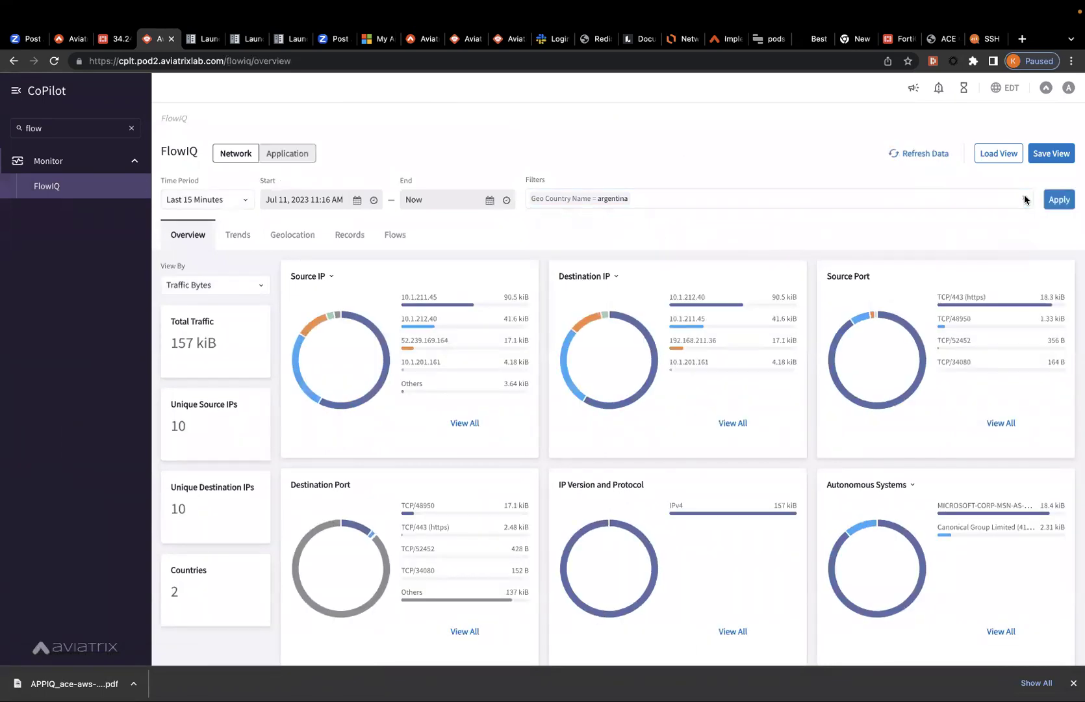
{"action": "left_click", "coordinate": [660, 201]}
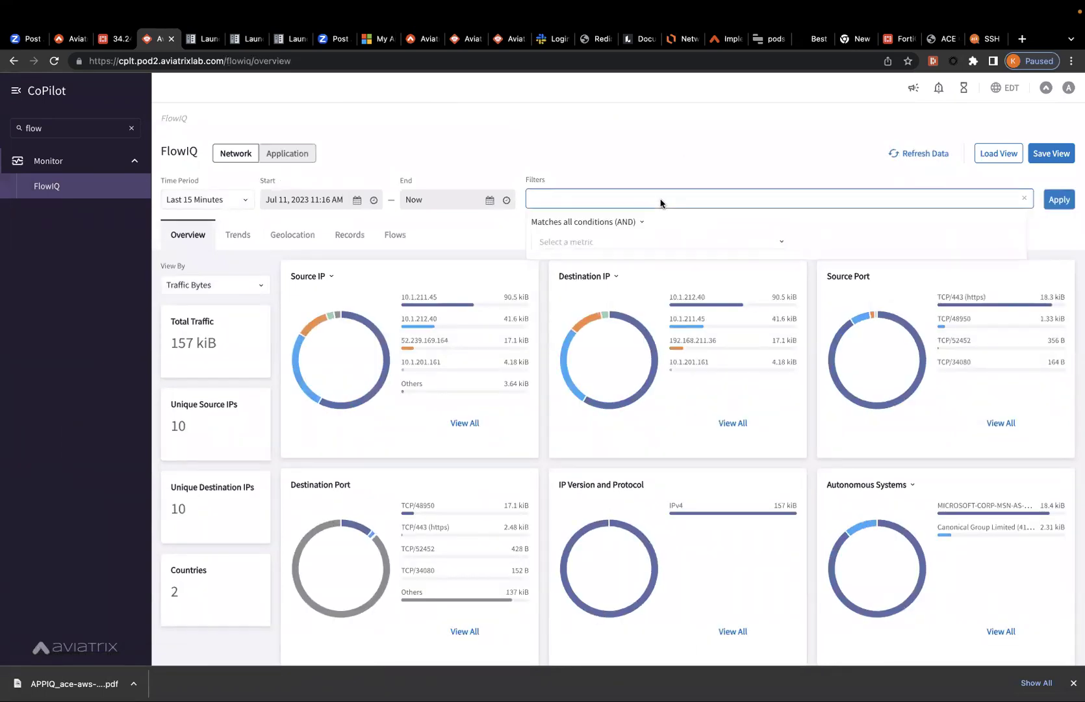
{"action": "left_click", "coordinate": [424, 253]}
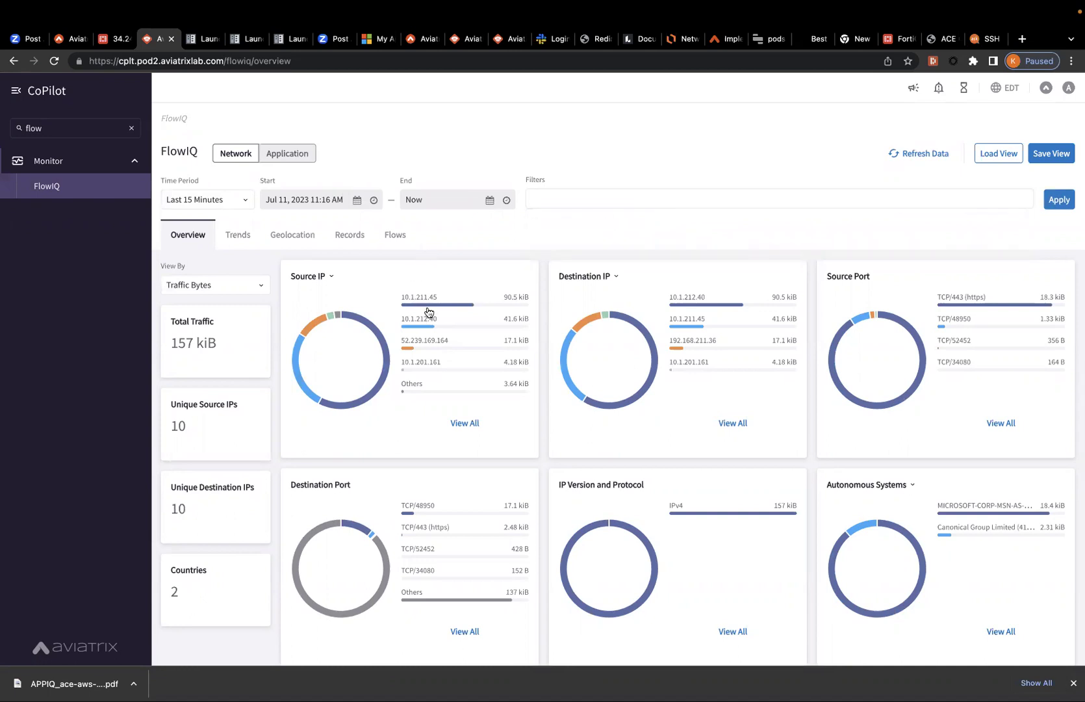
Step: Filter the FlowIQ traffic by source address 10.1.211.45 and destination address 10.1.212.40
{"action": "left_click", "coordinate": [429, 304]}
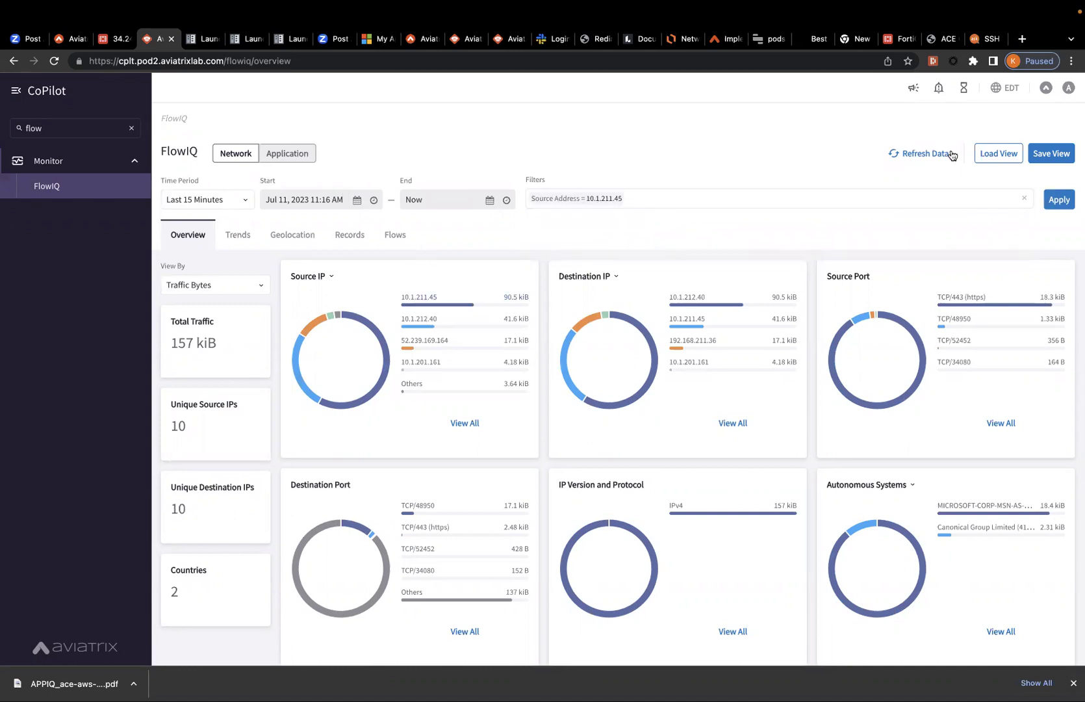
{"action": "left_click", "coordinate": [1051, 201]}
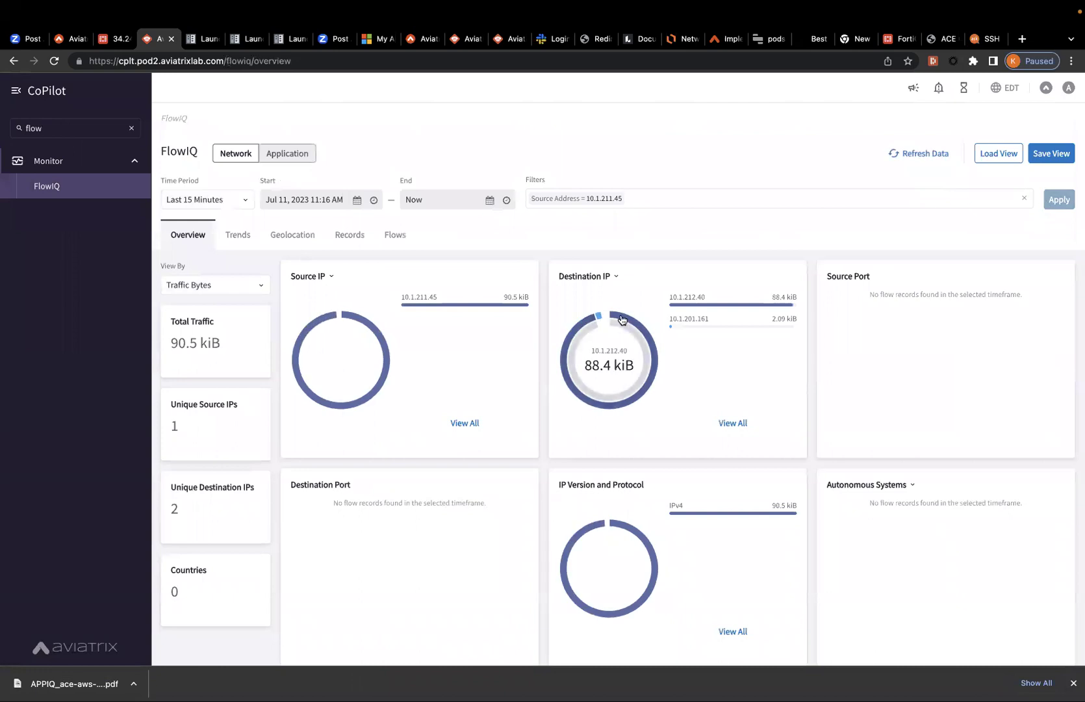
{"action": "left_click", "coordinate": [700, 304]}
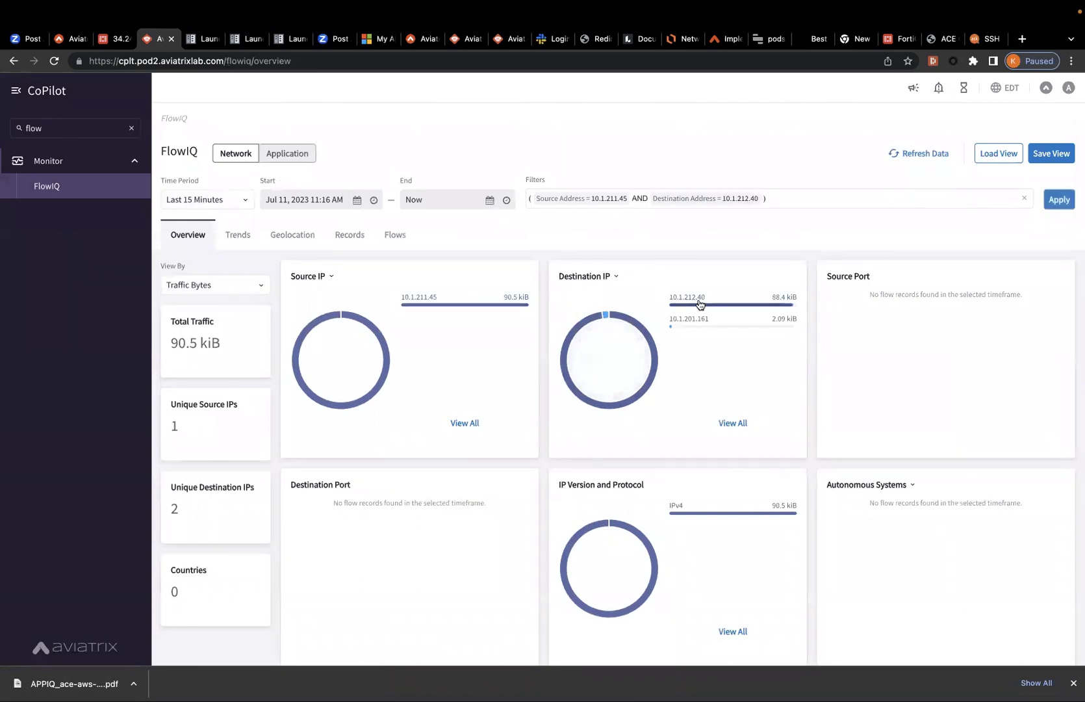
{"action": "left_click", "coordinate": [1049, 201]}
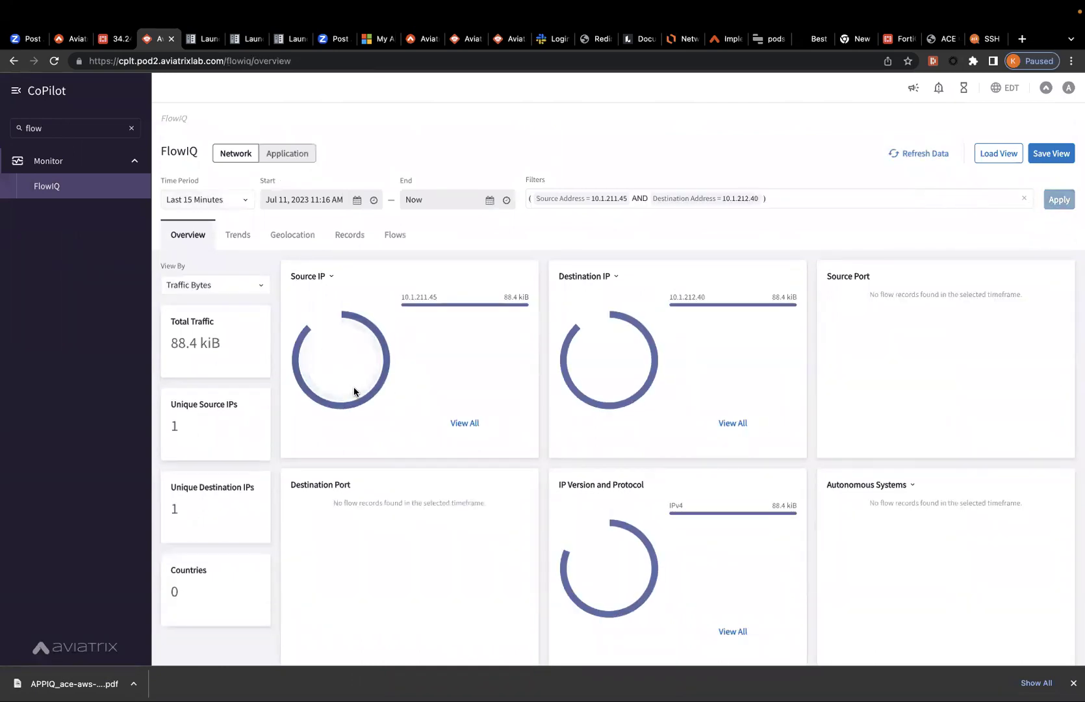
Step: Show the Flow Exporters chart by Aviatrix Gateway and add a filter for gateway host name ace-aws-eu-west-1-transit1
{"action": "scroll", "coordinate": [353, 387], "scroll_direction": "down", "scroll_amount": 1}
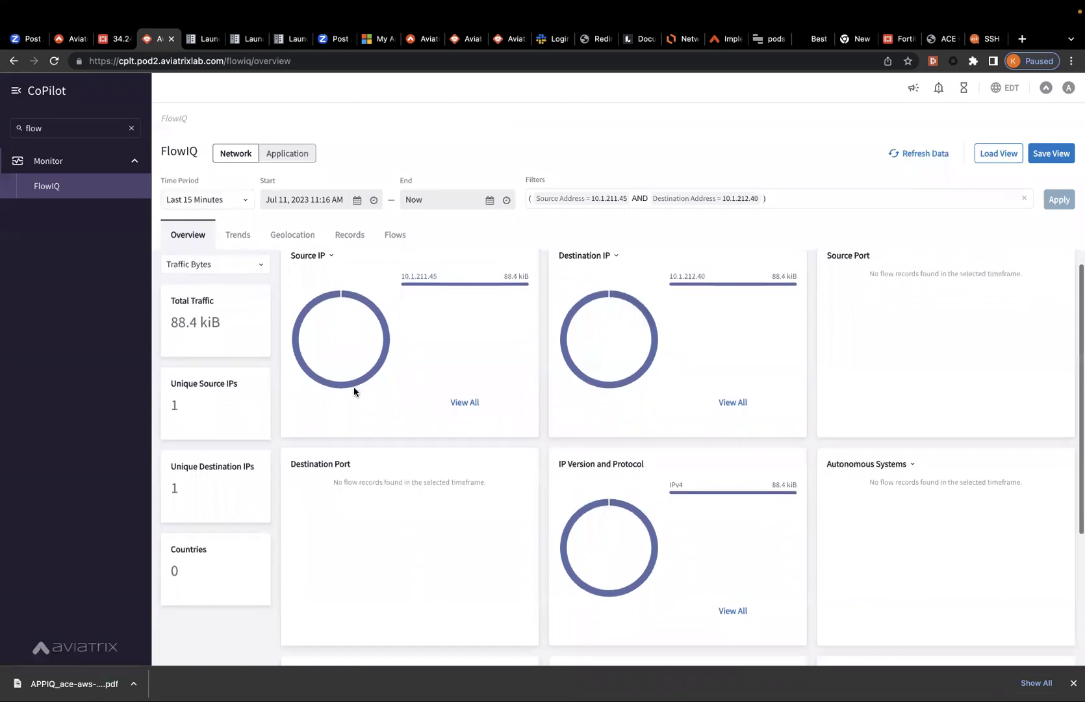
{"action": "scroll", "coordinate": [353, 388], "scroll_direction": "down", "scroll_amount": 3}
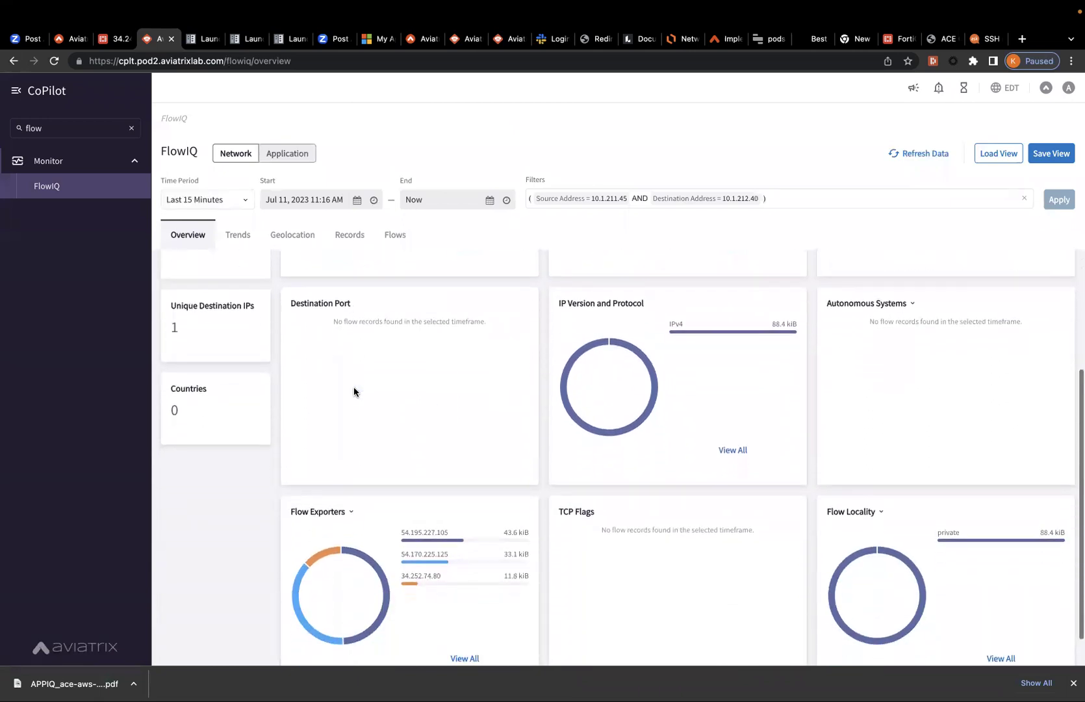
{"action": "scroll", "coordinate": [353, 391], "scroll_direction": "down", "scroll_amount": 1}
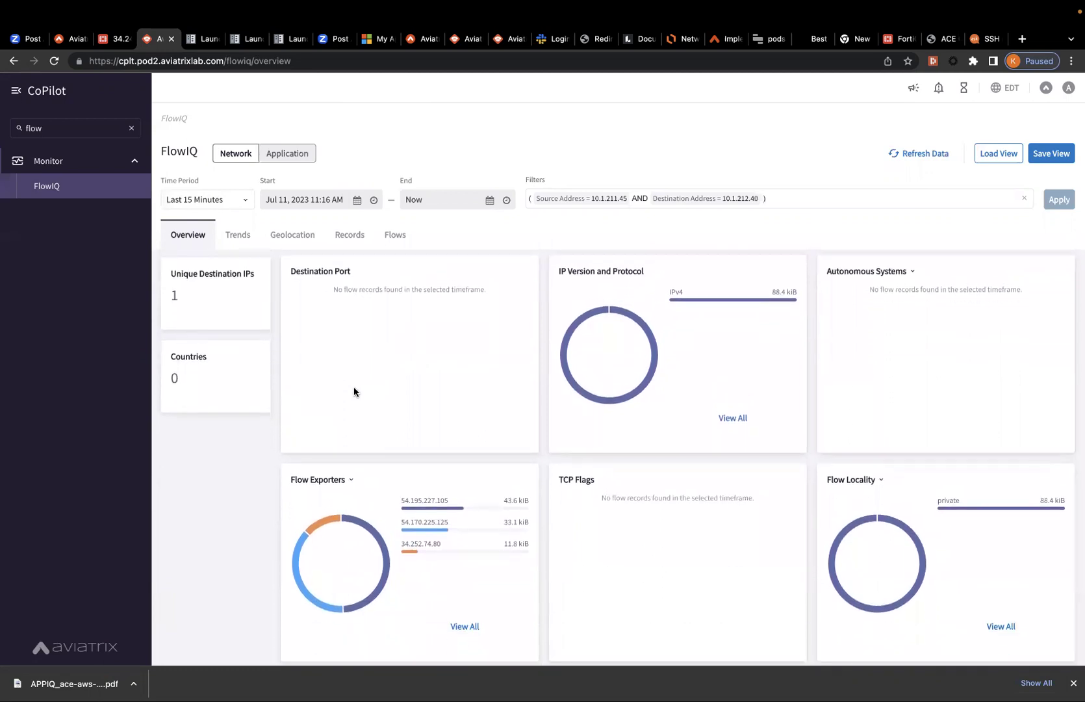
{"action": "scroll", "coordinate": [354, 391], "scroll_direction": "up", "scroll_amount": 5}
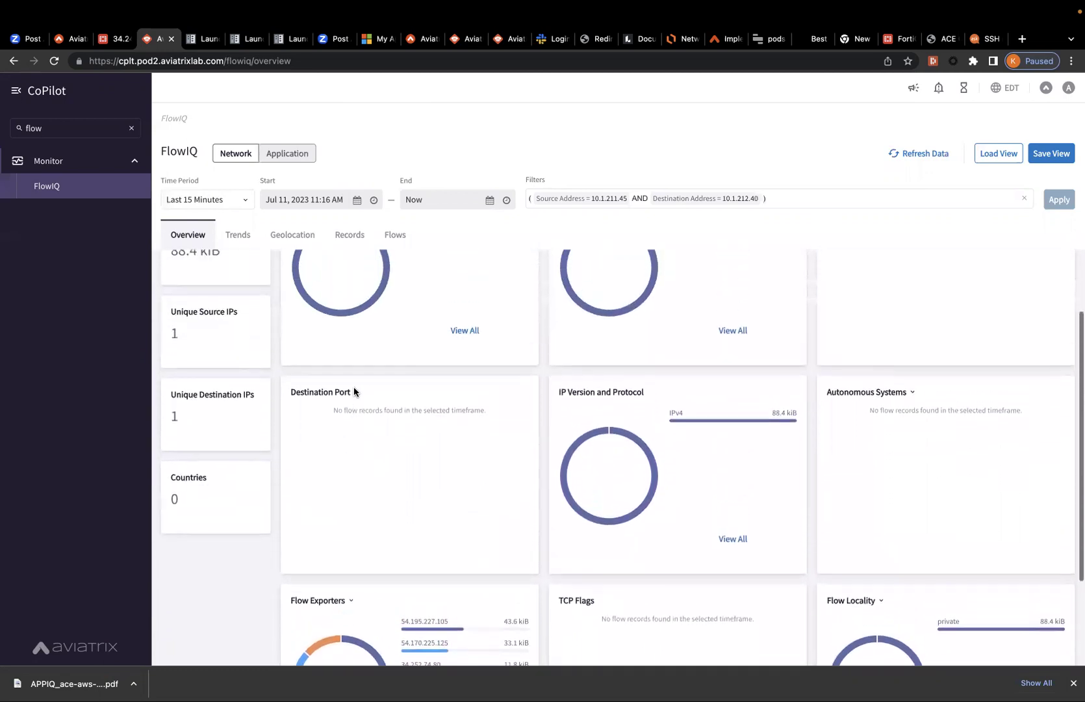
{"action": "scroll", "coordinate": [355, 393], "scroll_direction": "down", "scroll_amount": 5}
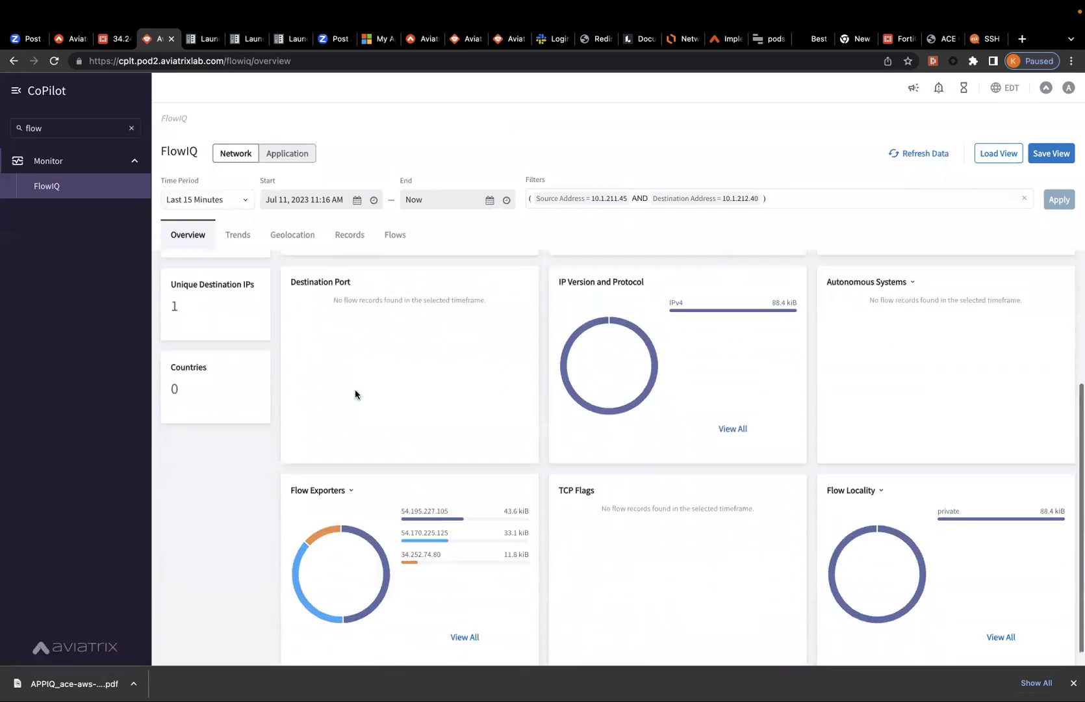
{"action": "left_click", "coordinate": [351, 473]}
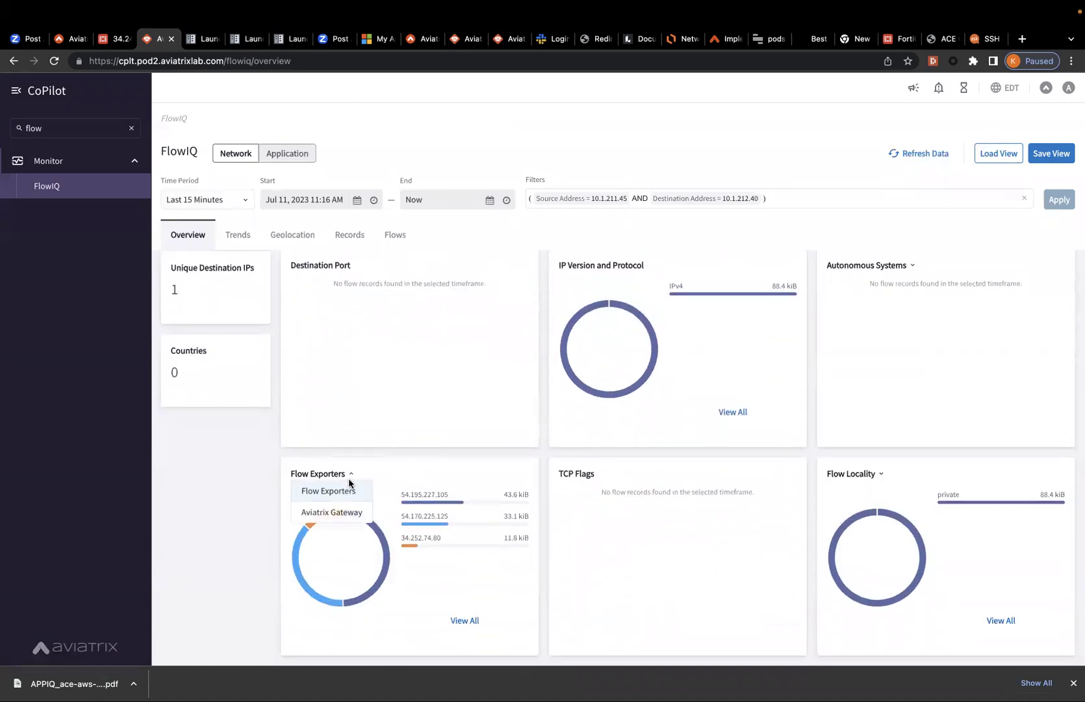
{"action": "left_click", "coordinate": [350, 513]}
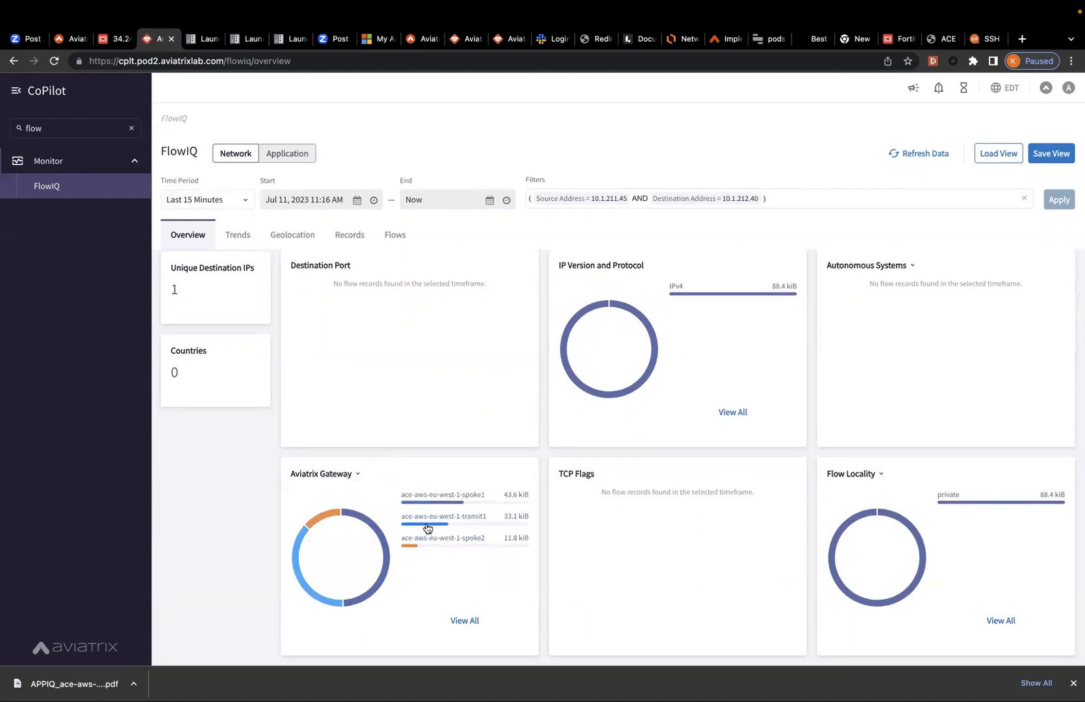
{"action": "left_click", "coordinate": [447, 520]}
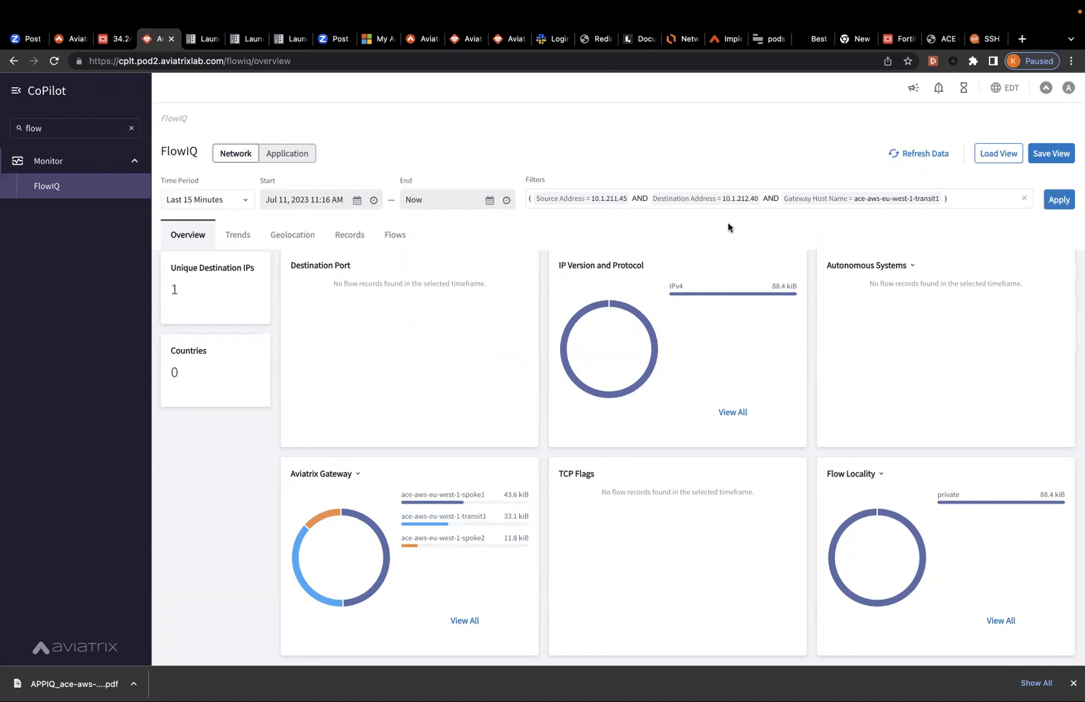
{"action": "left_click", "coordinate": [1058, 200]}
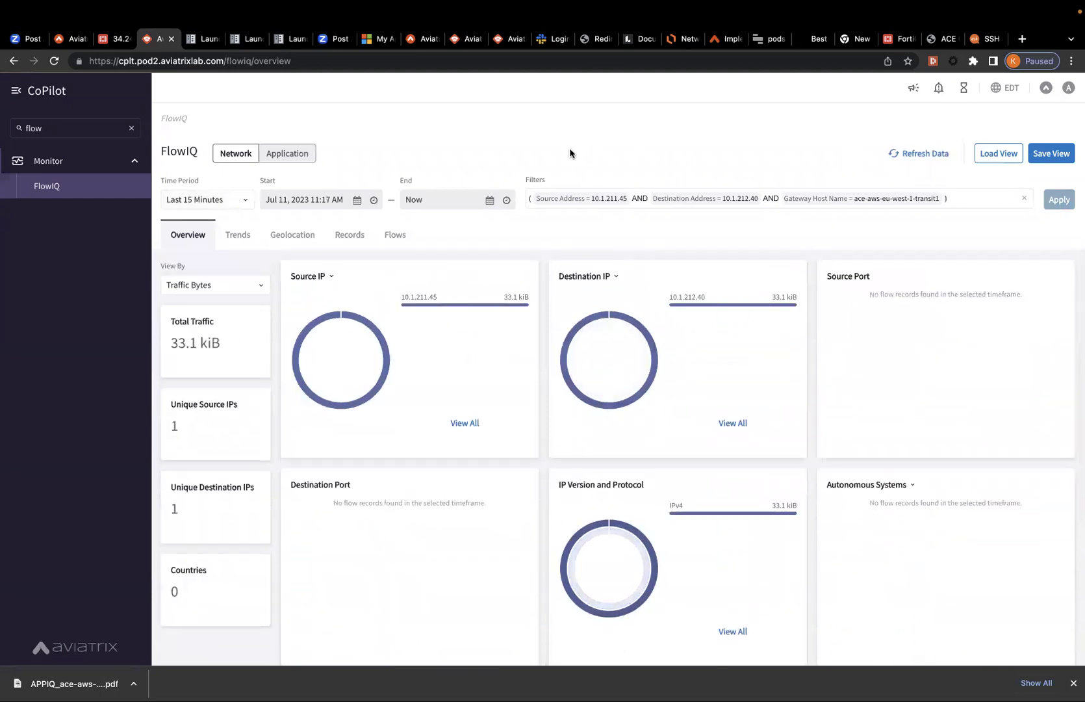
{"action": "left_click", "coordinate": [645, 203]}
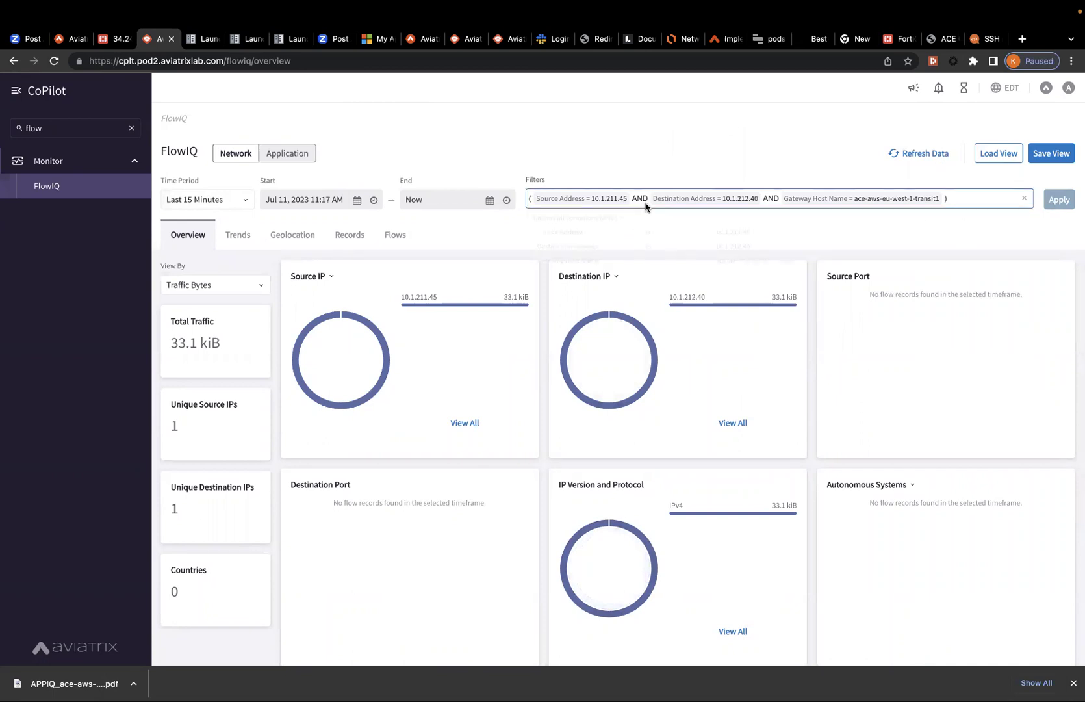
{"action": "left_click", "coordinate": [669, 169]}
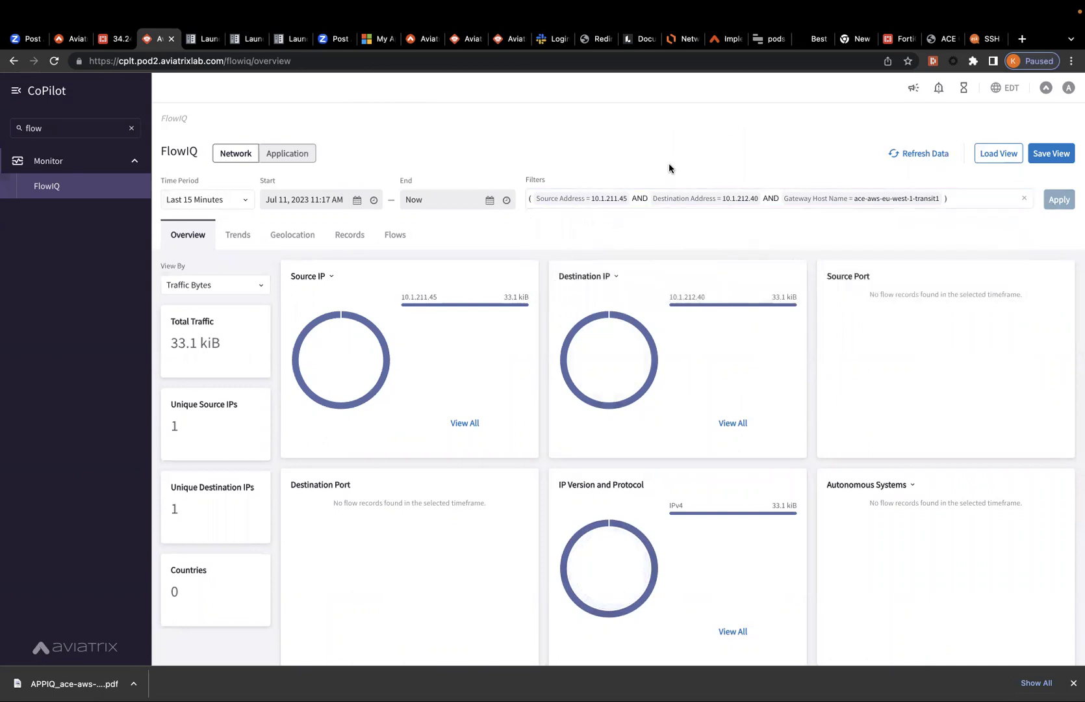
Step: Save the filtered FlowIQ results as a new view named From-FrontEnd-to-Mobile-App
{"action": "left_click", "coordinate": [1049, 161]}
{"action": "left_click", "coordinate": [952, 237]}
{"action": "type", "text": "Form"}
{"action": "key", "text": "BackSpace"}
{"action": "key", "text": "BackSpace"}
{"action": "key", "text": "BackSpace"}
{"action": "type", "text": "rom FrontEnd"}
{"action": "type", "text": "-to"}
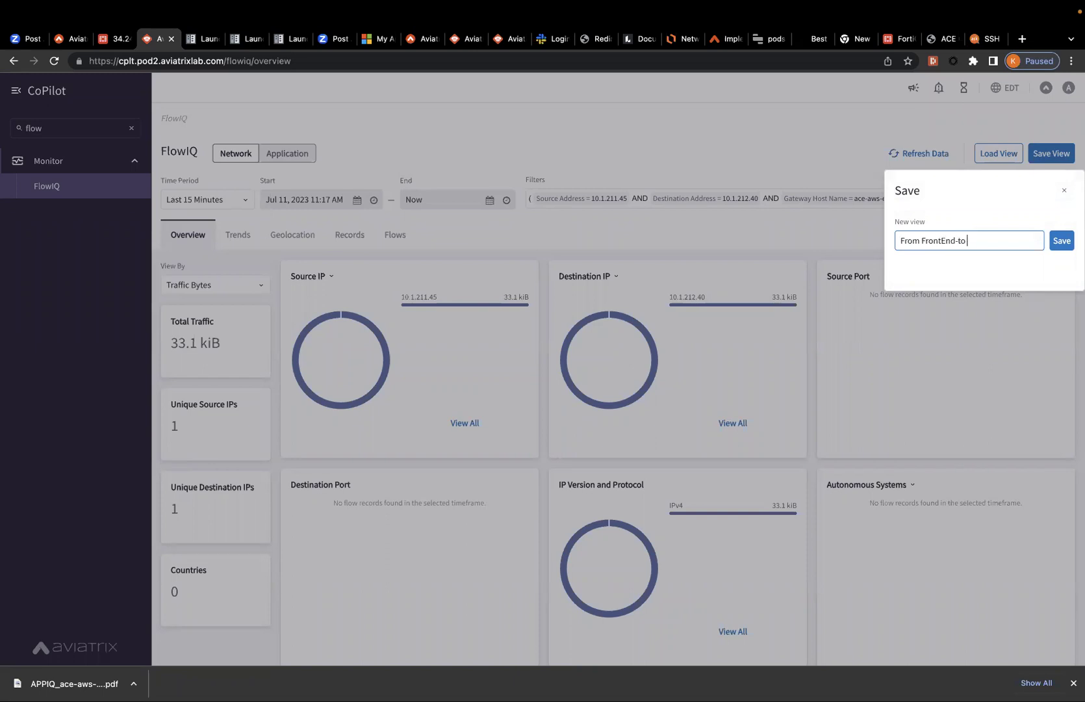
{"action": "type", "text": "-Mobile-App"}
{"action": "left_click", "coordinate": [919, 244]}
{"action": "key", "text": "BackSpace"}
{"action": "type", "text": "-"}
{"action": "left_click", "coordinate": [1061, 245]}
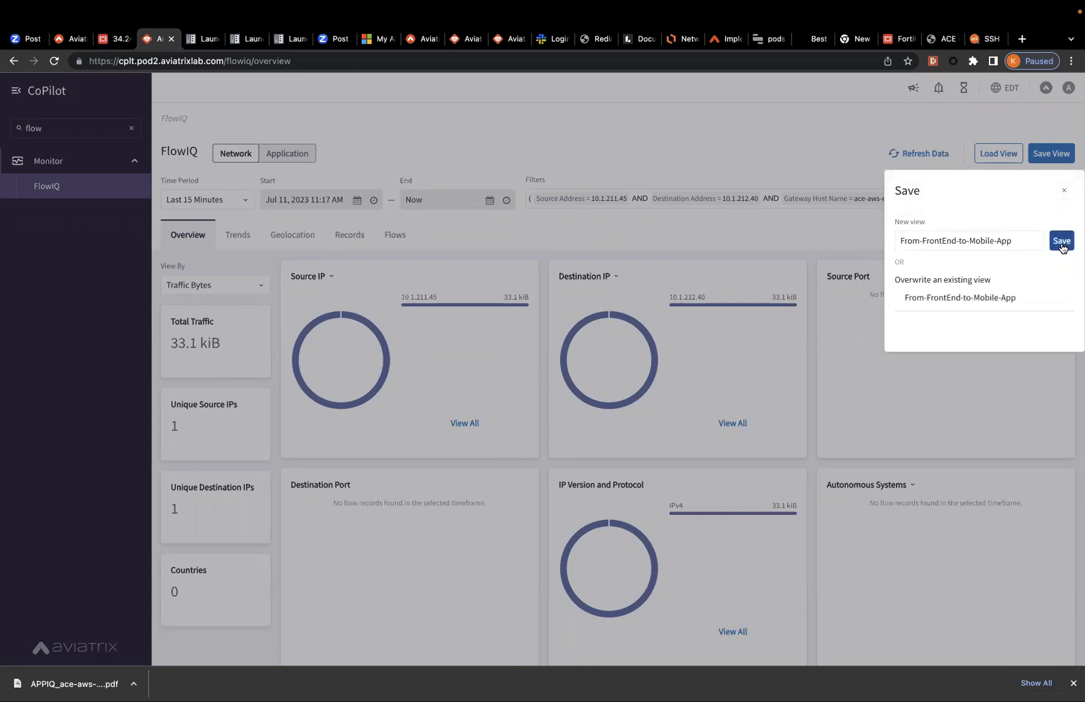
Step: Open the FlowIQ records for the filtered traffic, review the interface and gateway columns, and sort by newest timestamp
{"action": "left_click", "coordinate": [826, 131]}
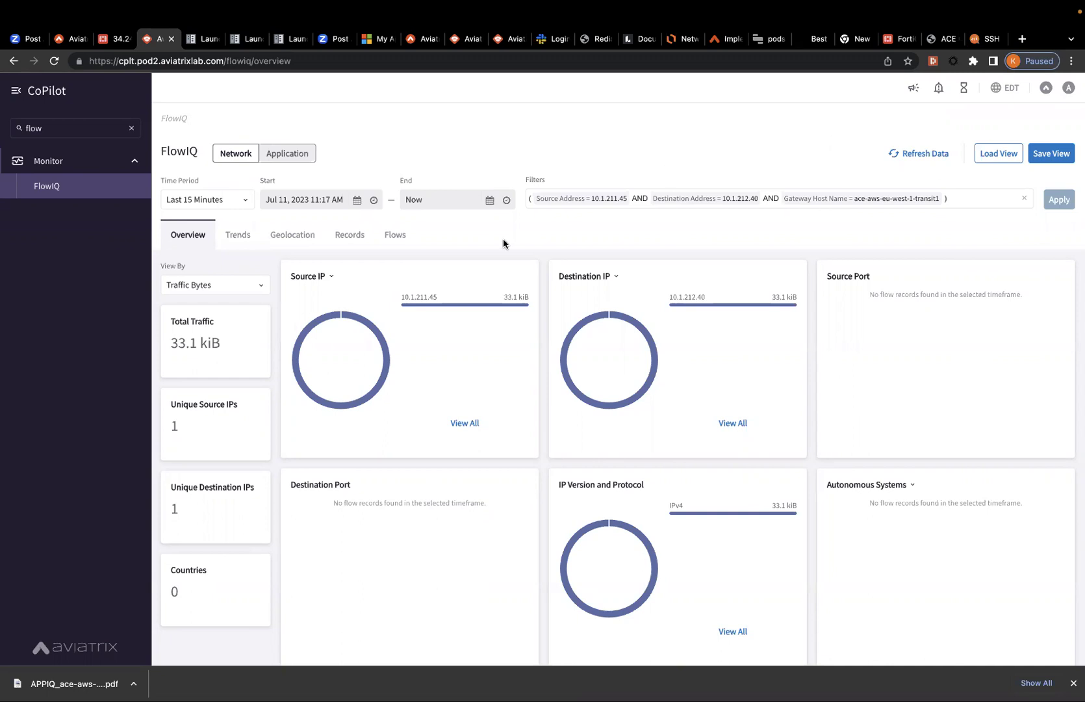
{"action": "left_click", "coordinate": [361, 245]}
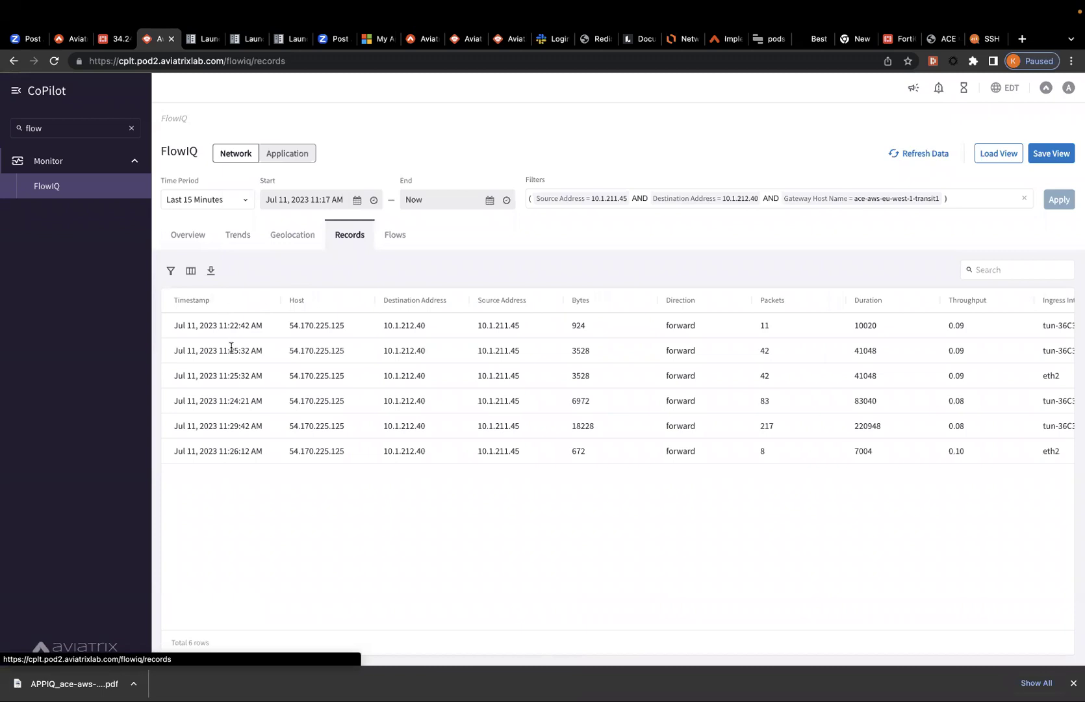
{"action": "scroll", "coordinate": [227, 344], "scroll_direction": "right", "scroll_amount": 5}
{"action": "scroll", "coordinate": [231, 350], "scroll_direction": "right", "scroll_amount": 5}
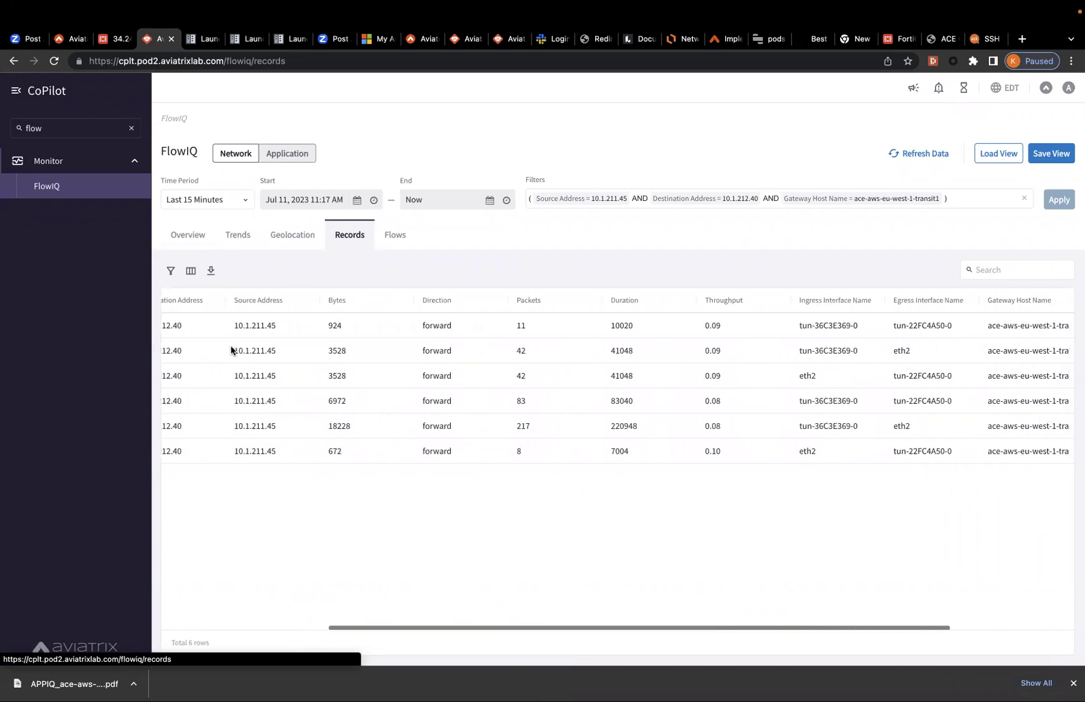
{"action": "scroll", "coordinate": [231, 349], "scroll_direction": "right", "scroll_amount": 4}
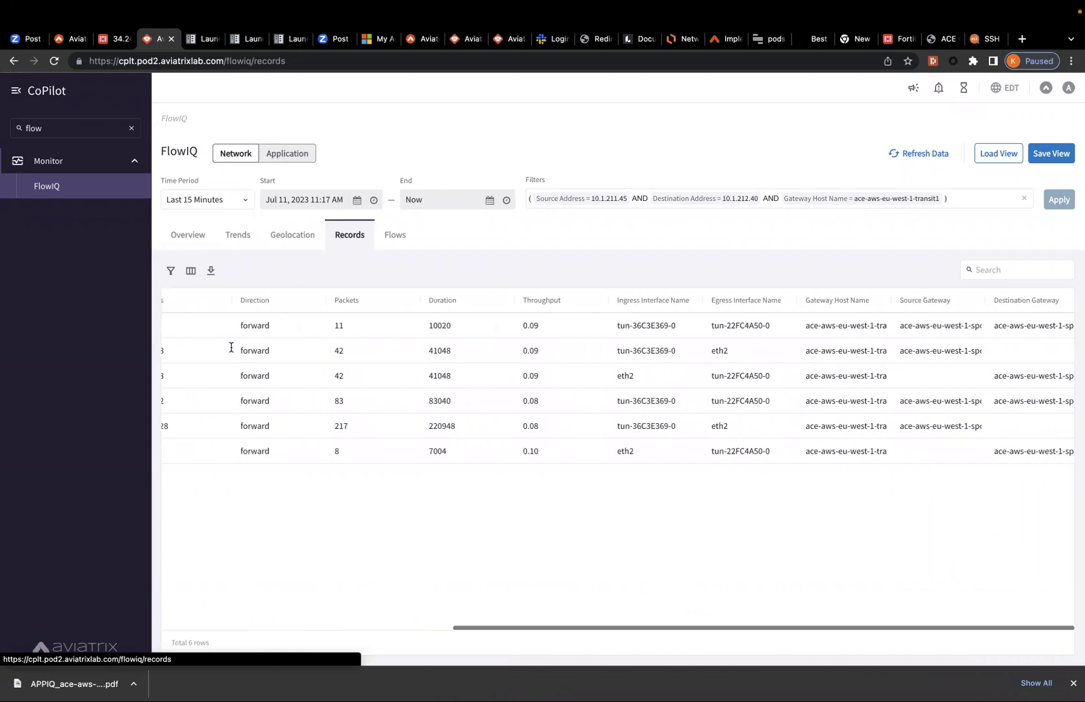
{"action": "scroll", "coordinate": [231, 350], "scroll_direction": "left", "scroll_amount": 12}
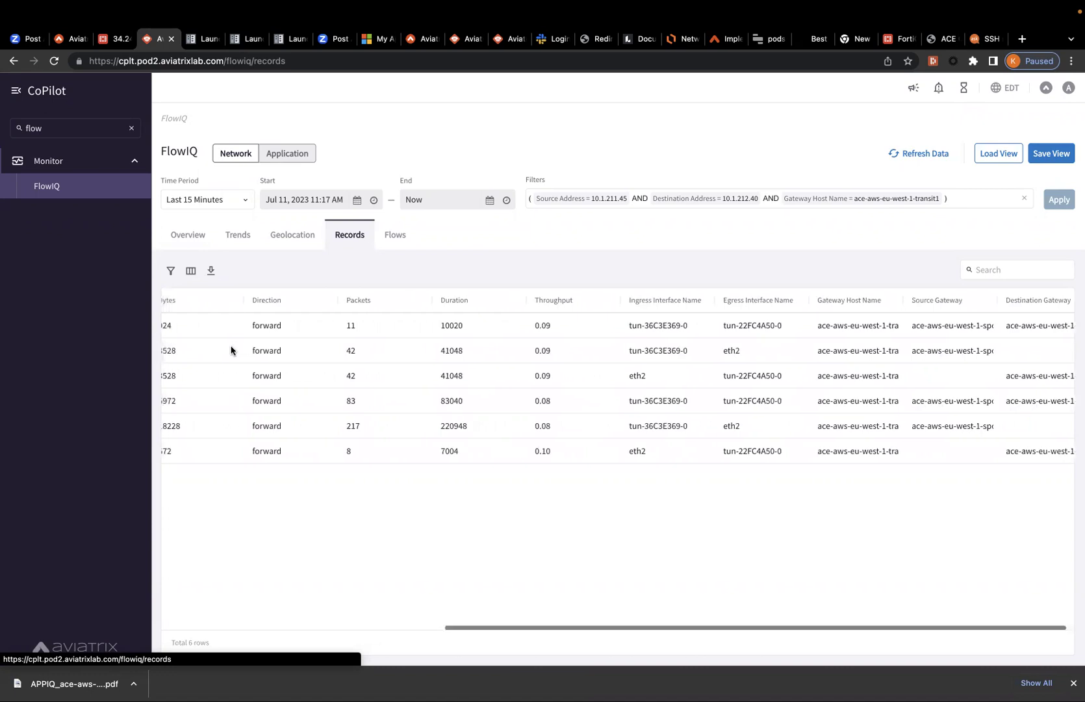
{"action": "scroll", "coordinate": [231, 350], "scroll_direction": "left", "scroll_amount": 1}
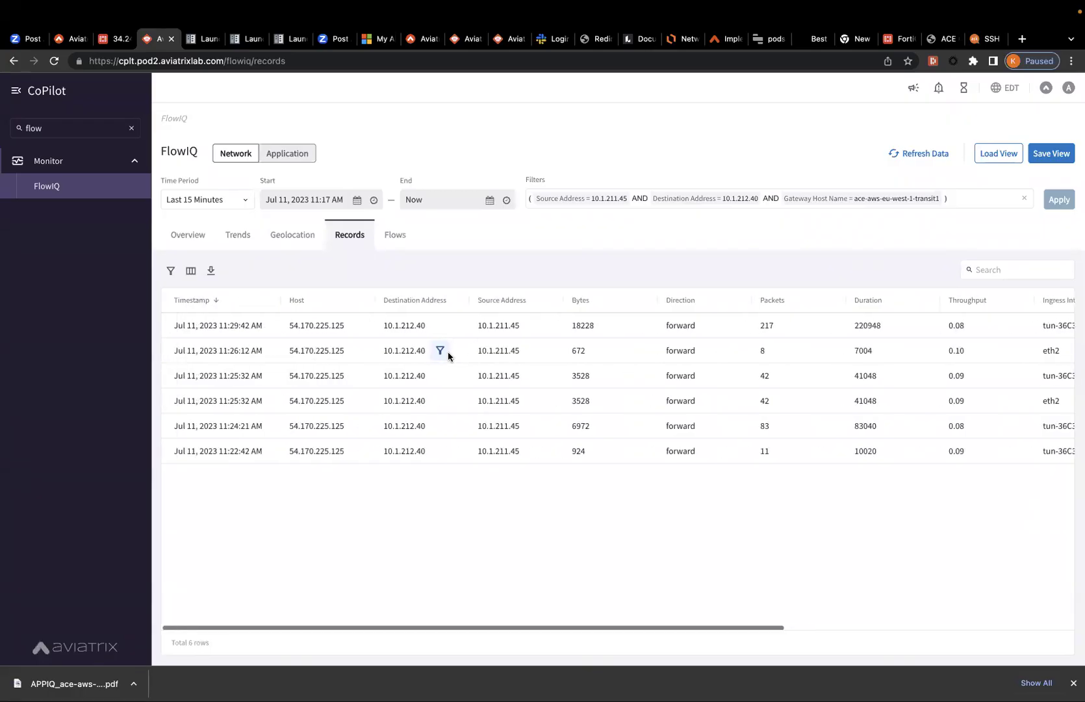
Step: Examine the newest flow record's timestamp, ingress interface name and egress interface name
{"action": "double_click", "coordinate": [219, 327]}
{"action": "triple_click", "coordinate": [218, 330]}
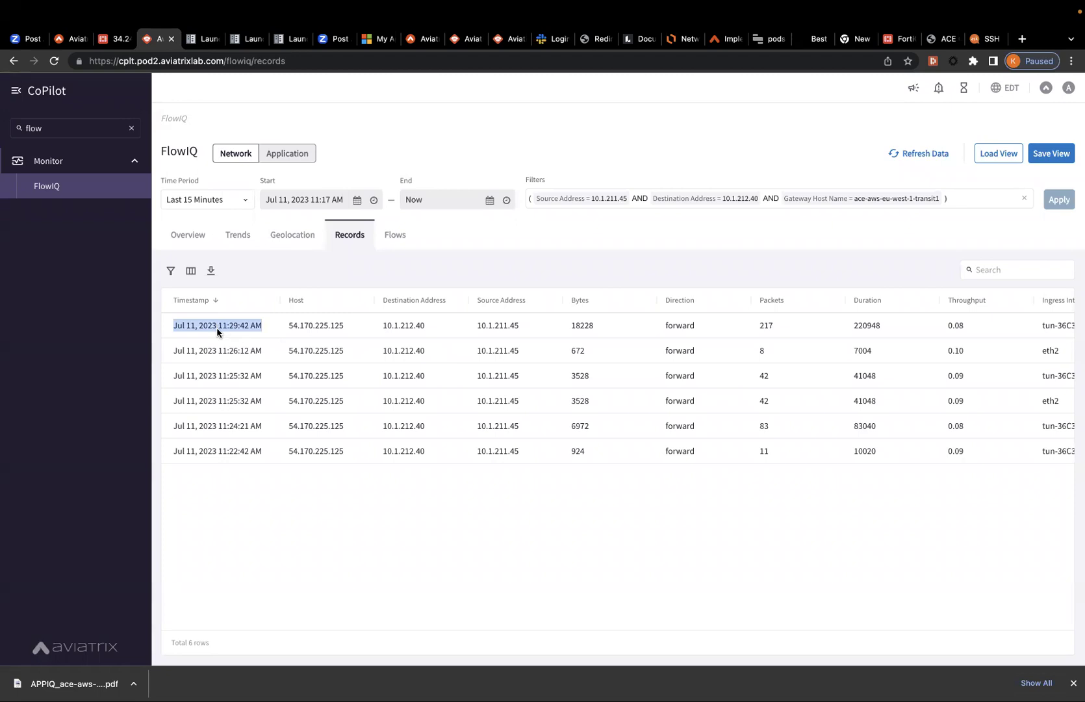
{"action": "triple_click", "coordinate": [218, 327]}
{"action": "scroll", "coordinate": [273, 330], "scroll_direction": "right", "scroll_amount": 5}
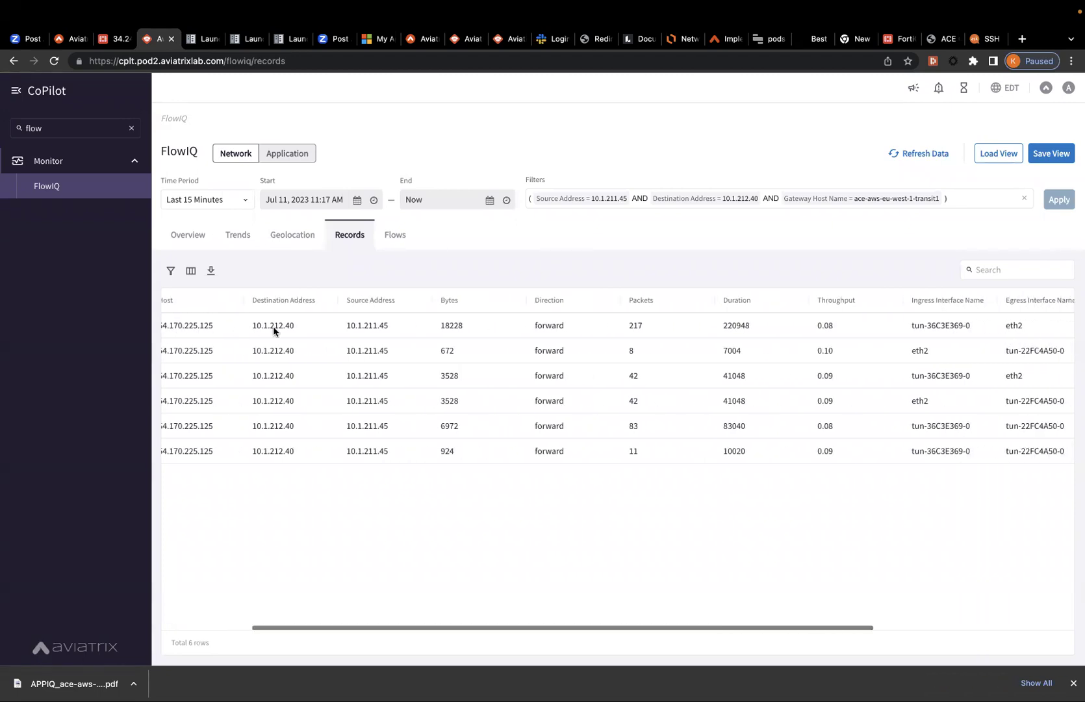
{"action": "triple_click", "coordinate": [886, 325]}
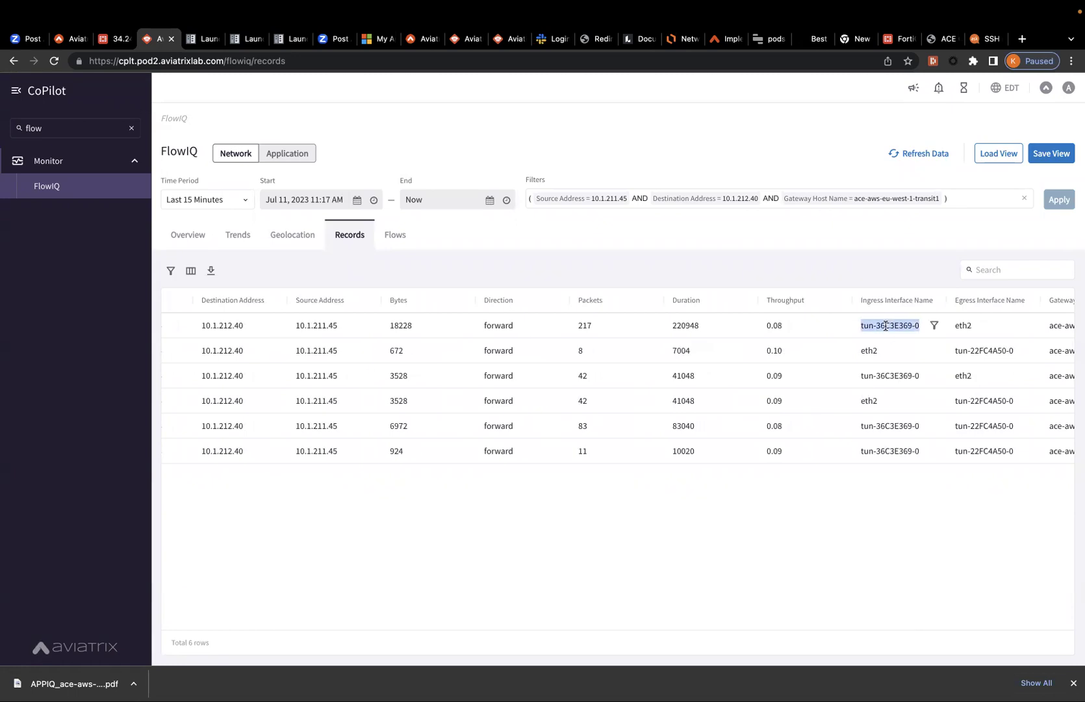
{"action": "triple_click", "coordinate": [968, 326]}
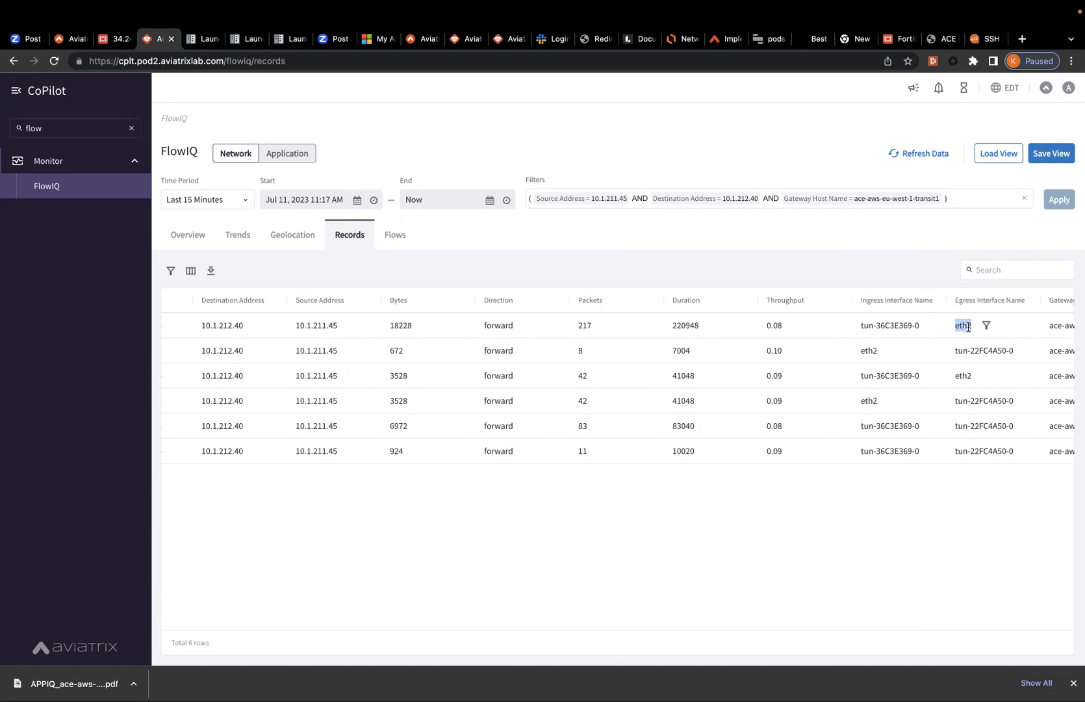
{"action": "scroll", "coordinate": [514, 401], "scroll_direction": "left", "scroll_amount": 5}
{"action": "left_click_drag", "start_coordinate": [216, 325], "coordinate": [272, 332]}
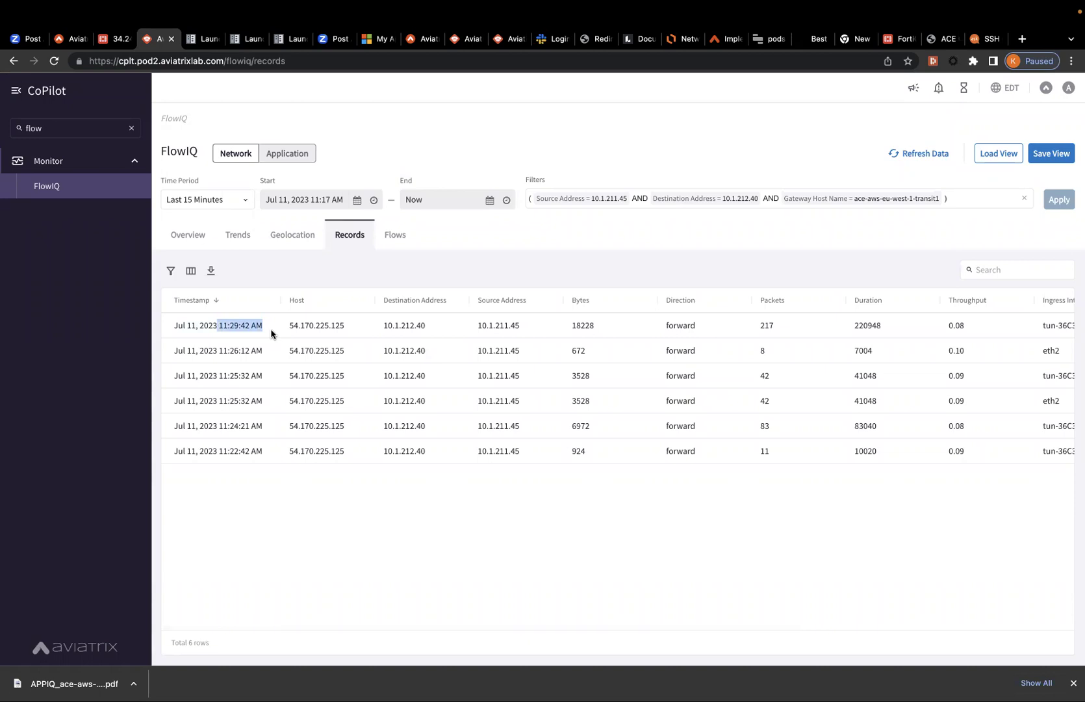
Step: Switch to the PowerPoint Lab 4 slide, trace the path from BU1 Spoke1 to the AWS transit gateway, and erase the ink
{"action": "left_click", "coordinate": [800, 682]}
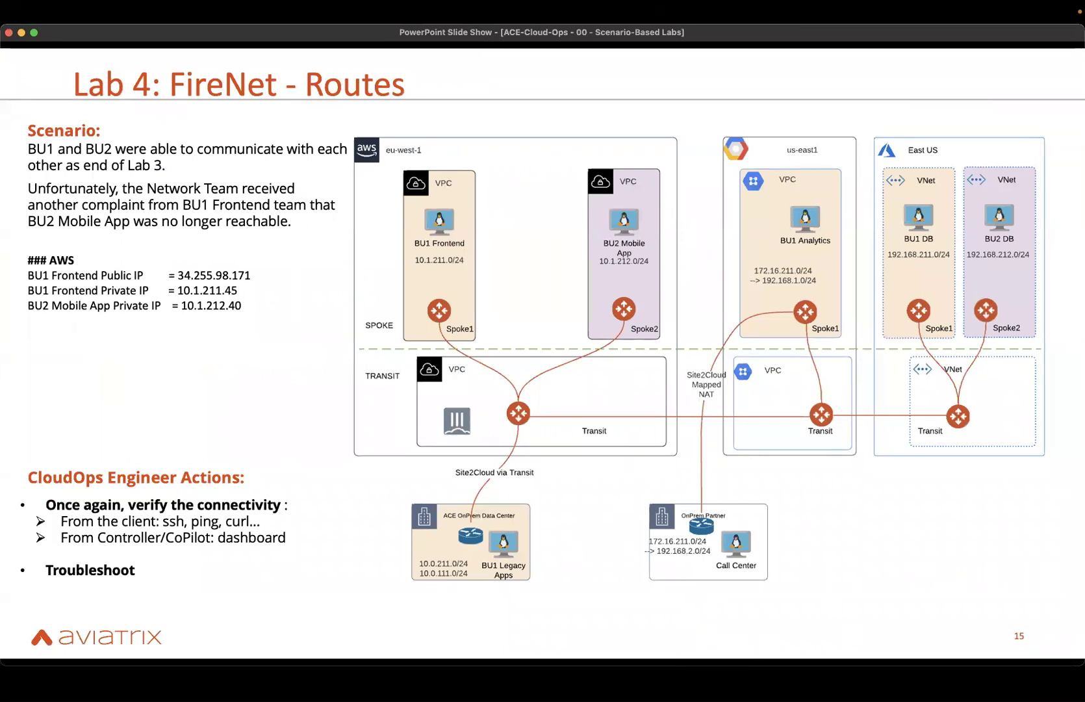
{"action": "left_click", "coordinate": [695, 681]}
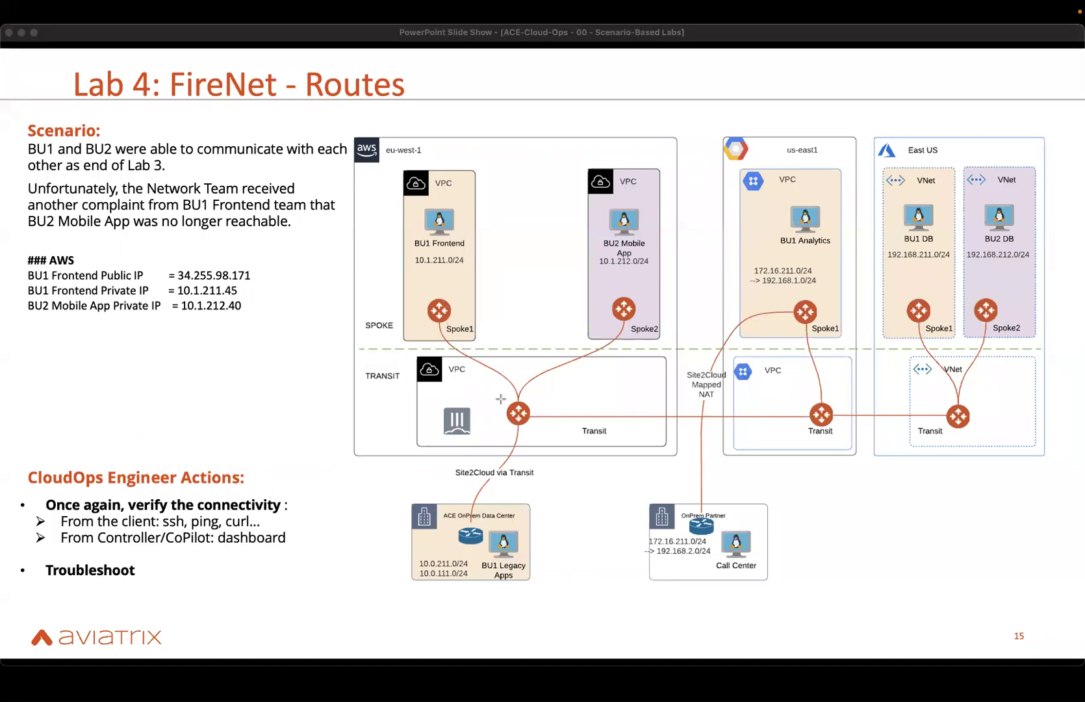
{"action": "mouse_move", "coordinate": [465, 323]}
{"action": "left_mouse_down"}
{"action": "mouse_move", "coordinate": [516, 389]}
{"action": "mouse_move", "coordinate": [471, 427]}
{"action": "mouse_move", "coordinate": [503, 412]}
{"action": "left_mouse_up"}
{"action": "left_click_drag", "start_coordinate": [484, 408], "coordinate": [485, 420]}
{"action": "key", "text": "e"}
Step: Return to CoPilot in Chrome and open the ACE-FW firewall details in the FireNet section
{"action": "mouse_move", "coordinate": [635, 689]}
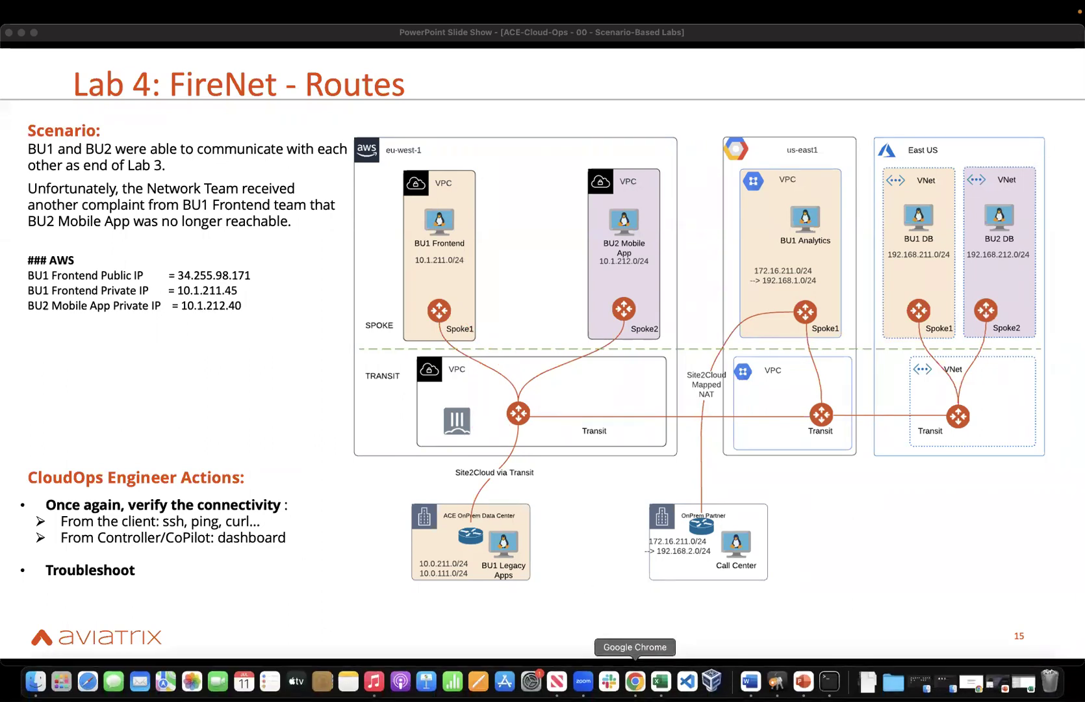
{"action": "left_click", "coordinate": [635, 681]}
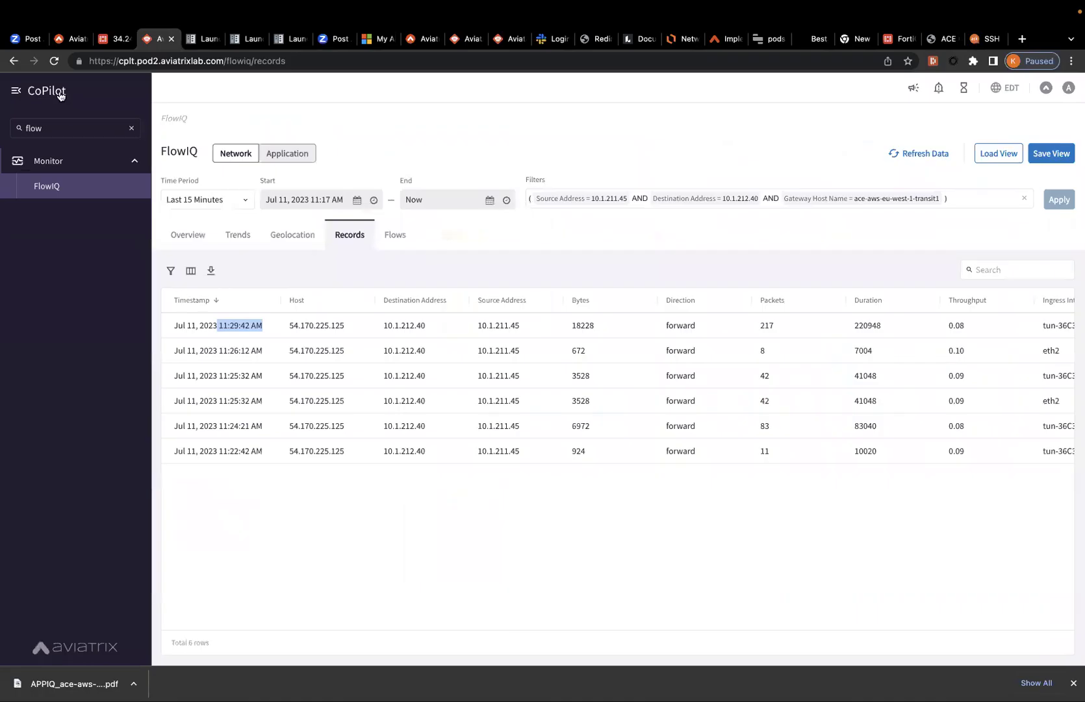
{"action": "left_click", "coordinate": [131, 128]}
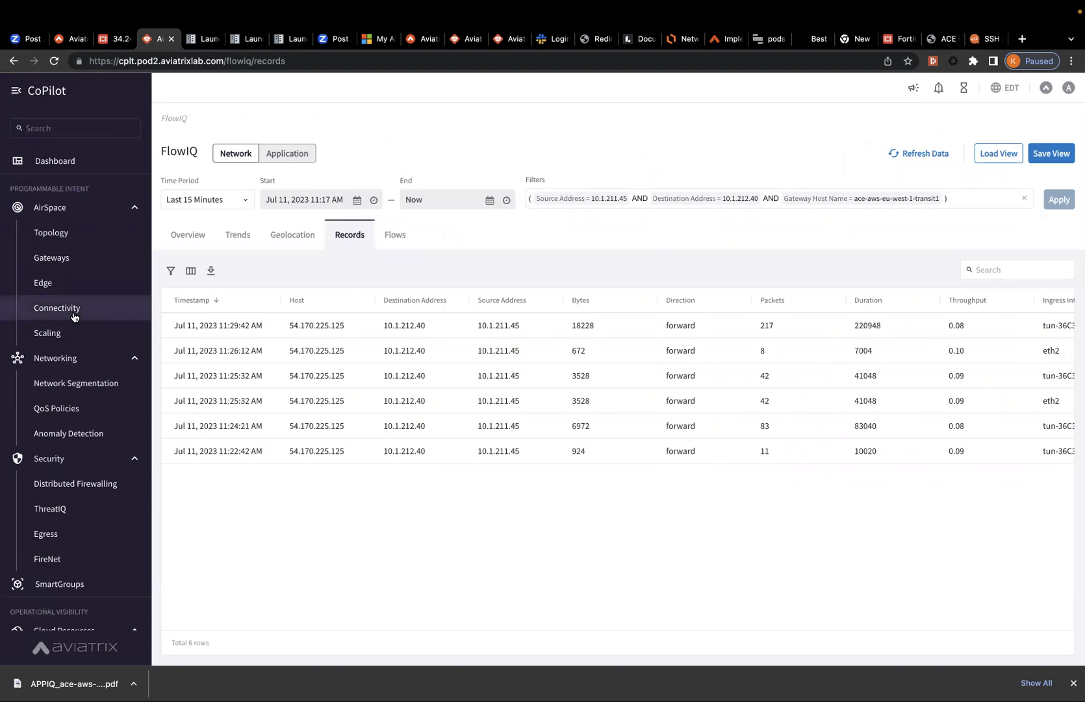
{"action": "scroll", "coordinate": [73, 325], "scroll_direction": "down", "scroll_amount": 2}
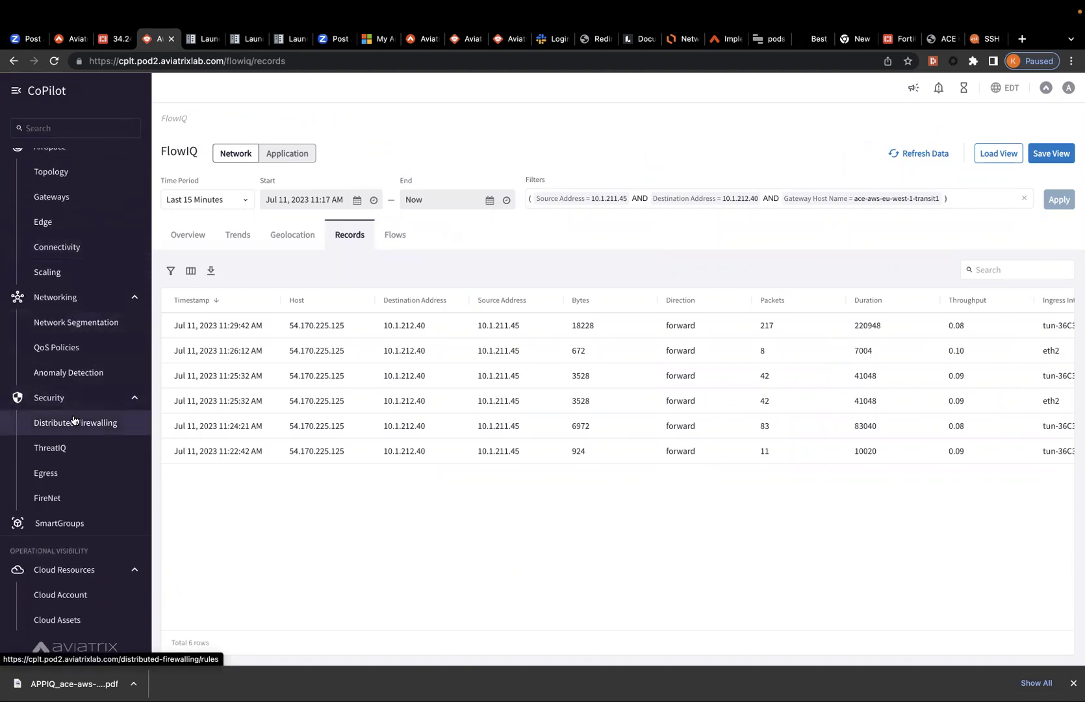
{"action": "left_click", "coordinate": [71, 497]}
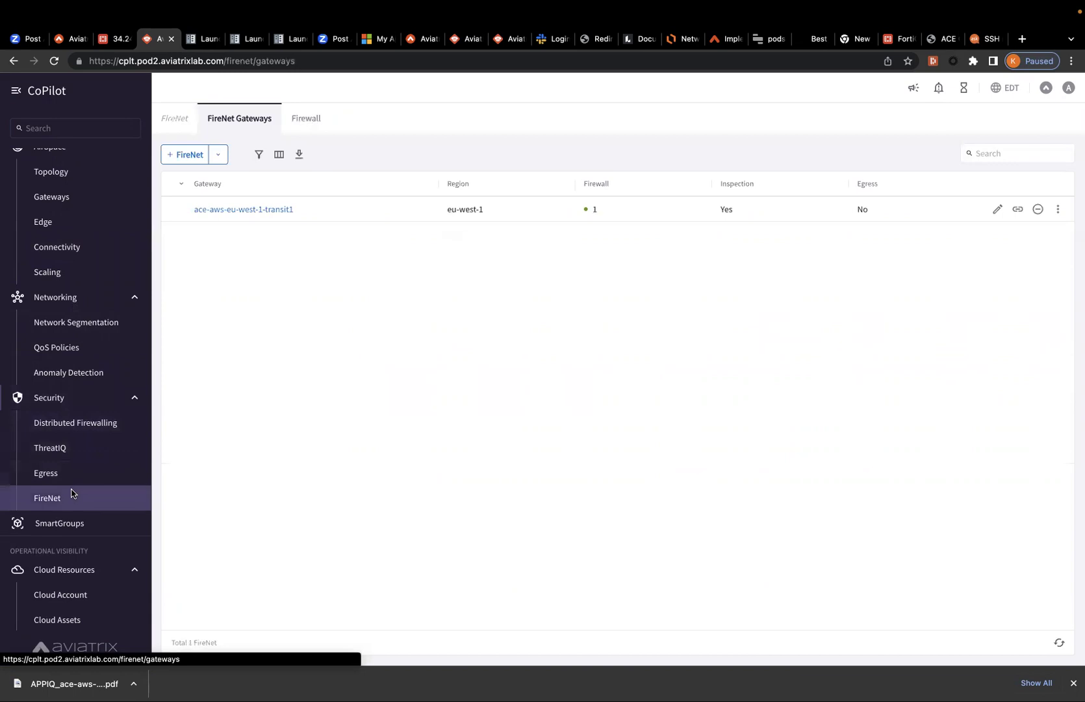
{"action": "left_click", "coordinate": [301, 121]}
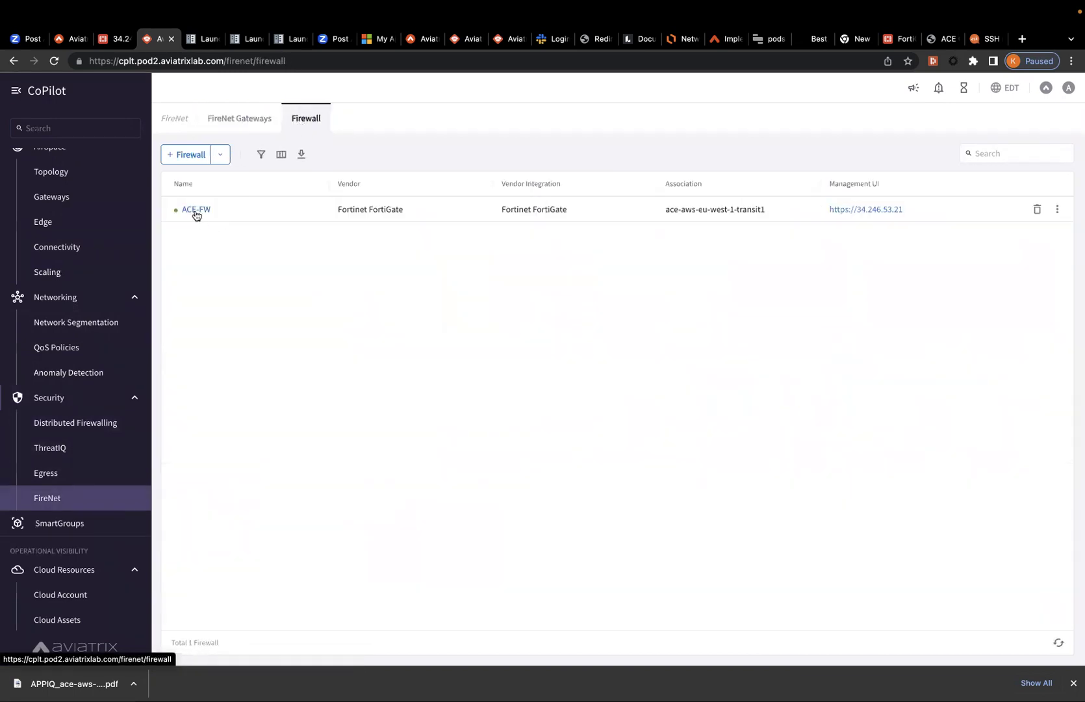
{"action": "left_click", "coordinate": [196, 210]}
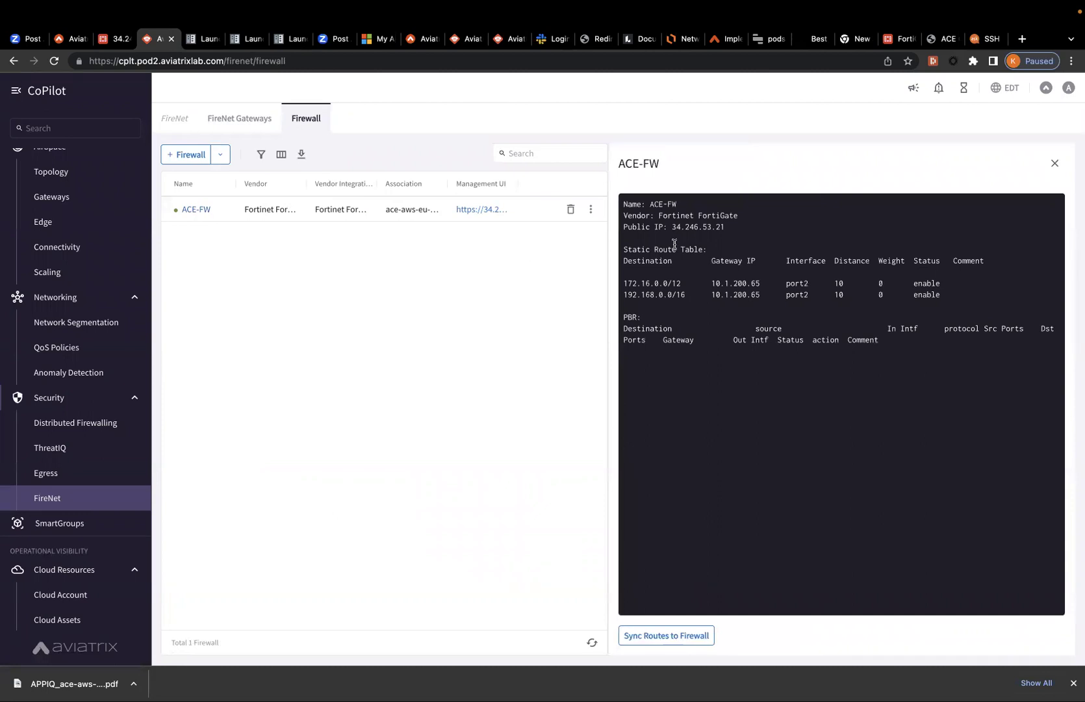
Step: Examine the destinations in the ACE-FW static route table for one covering the BU2 Mobile App
{"action": "left_click_drag", "start_coordinate": [623, 203], "coordinate": [965, 305]}
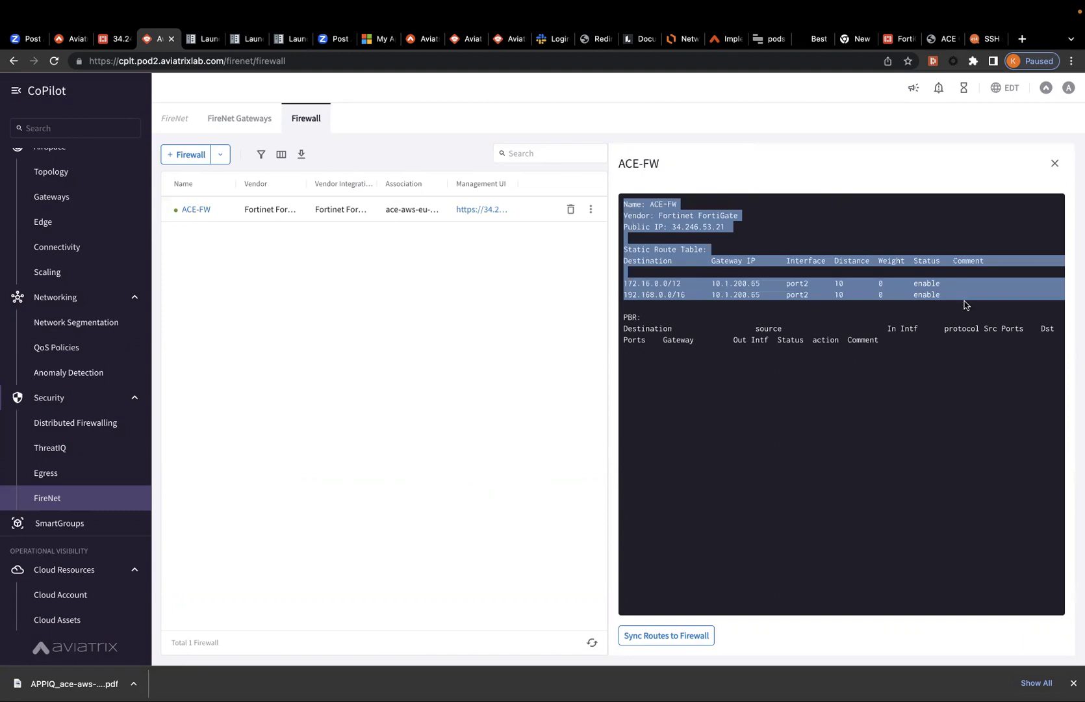
{"action": "left_click", "coordinate": [965, 305]}
{"action": "left_click_drag", "start_coordinate": [624, 280], "coordinate": [762, 281]}
{"action": "left_click", "coordinate": [758, 281]}
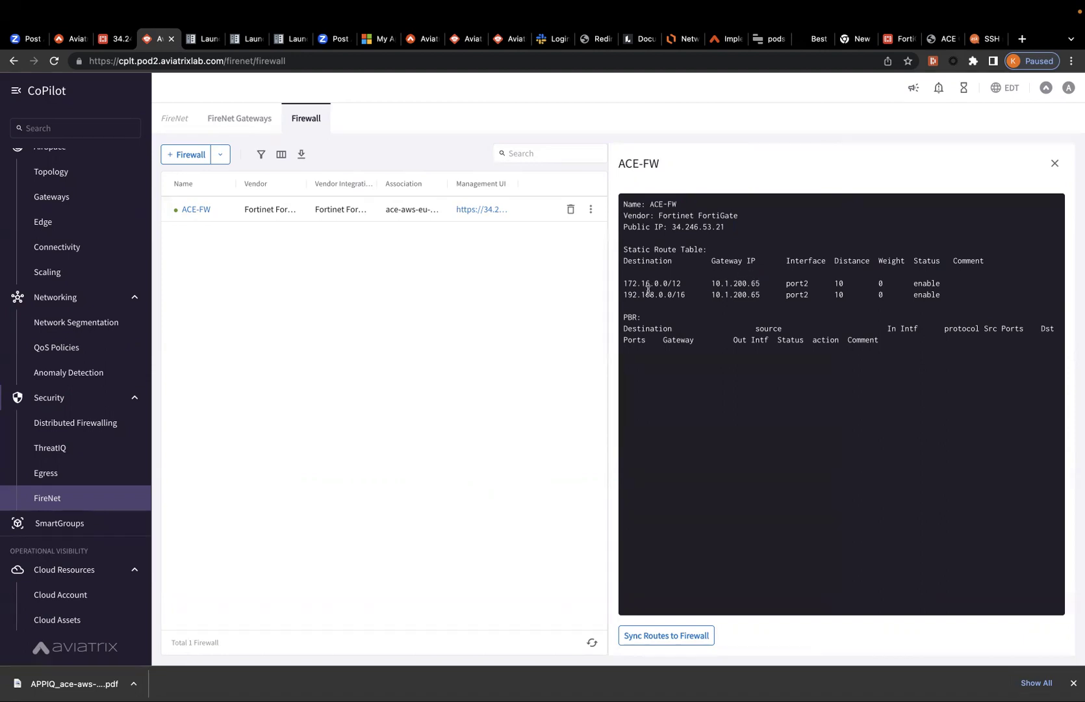
{"action": "left_click_drag", "start_coordinate": [624, 295], "coordinate": [688, 295]}
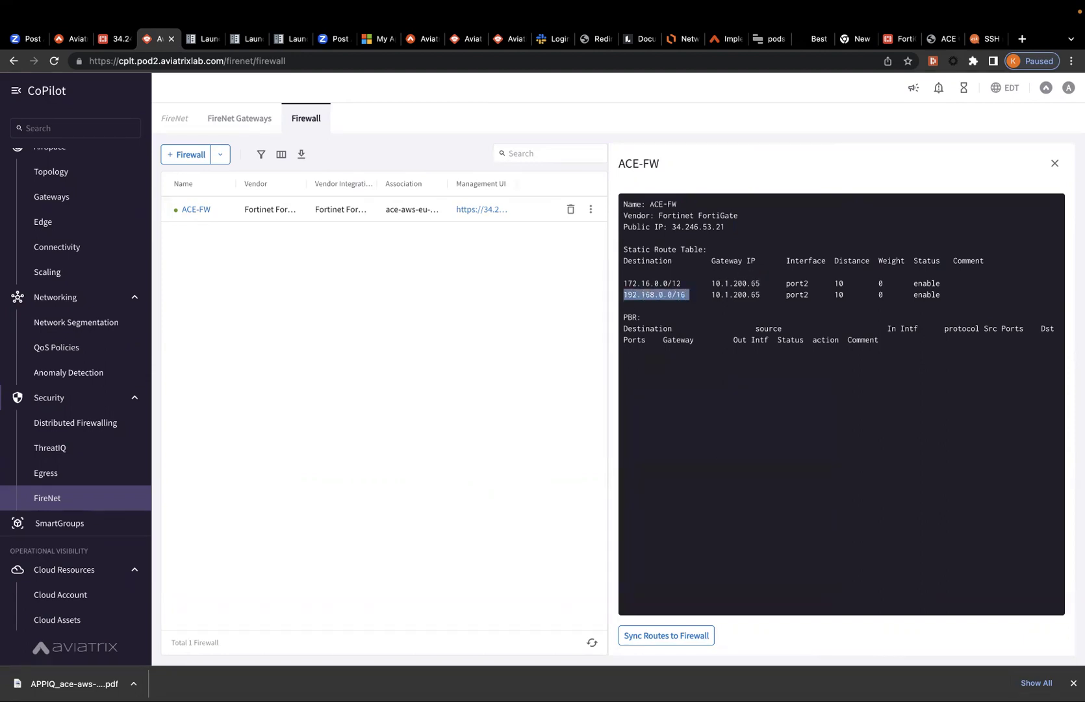
Step: Check the running ping from BU1 Frontend to 10.1.212.40 in Terminal, returning to the ACE-FW routes in CoPilot
{"action": "mouse_move", "coordinate": [711, 681]}
{"action": "left_click", "coordinate": [830, 681]}
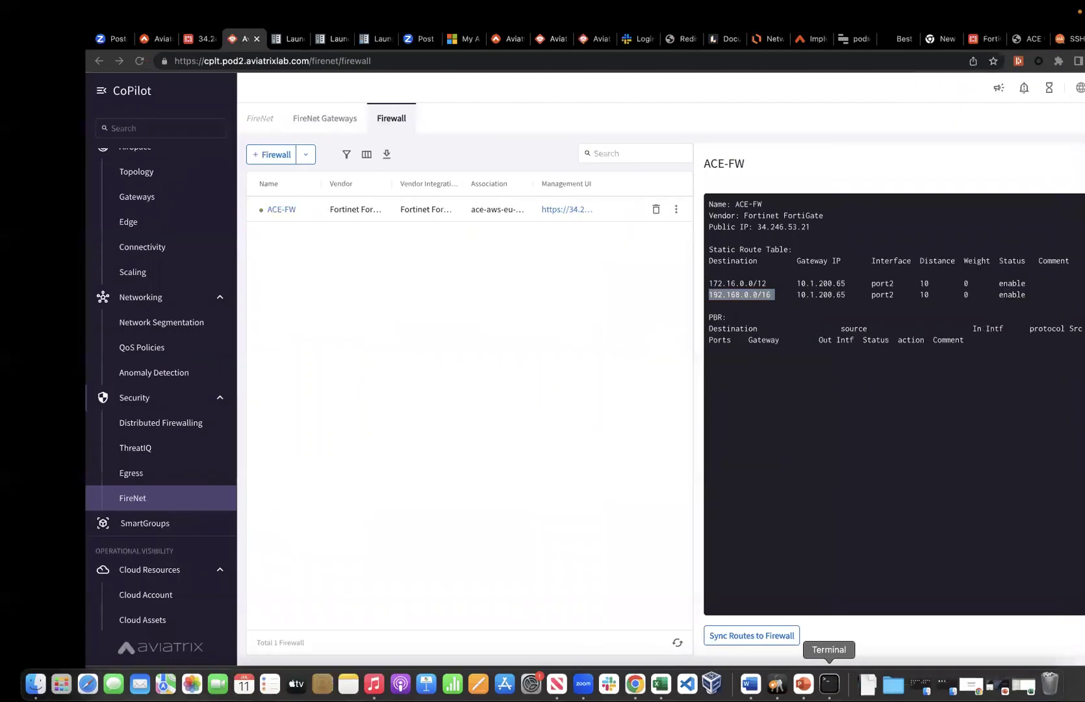
{"action": "left_click_drag", "start_coordinate": [165, 651], "coordinate": [246, 656]}
{"action": "key", "text": "ctrl+Right"}
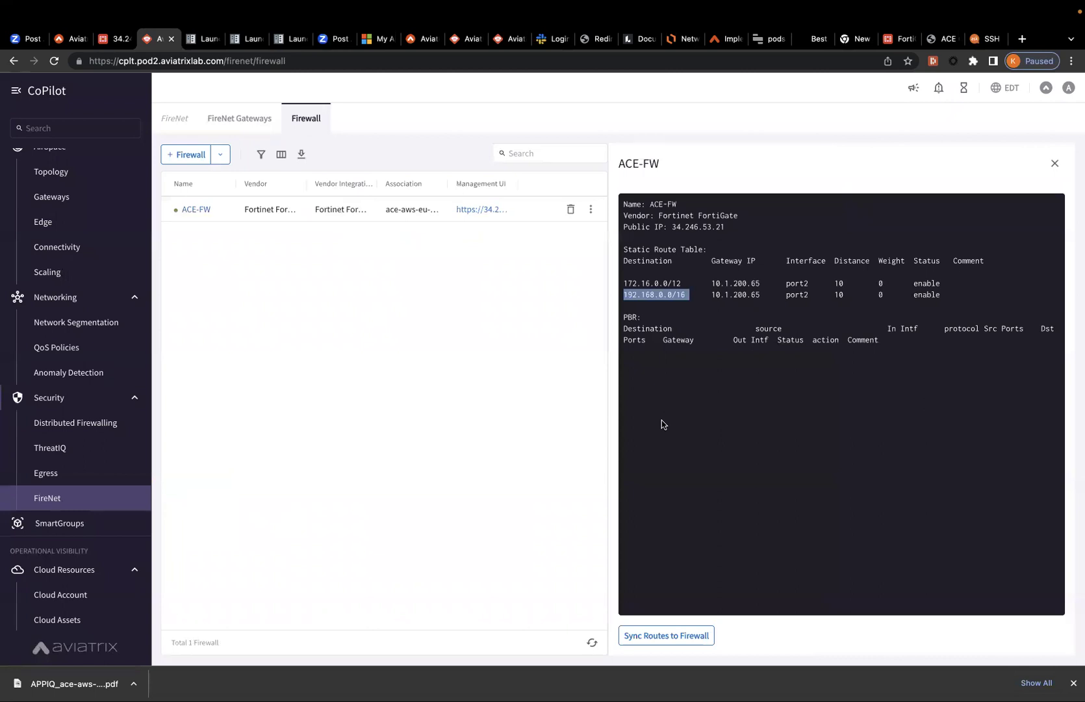
{"action": "left_click", "coordinate": [628, 270]}
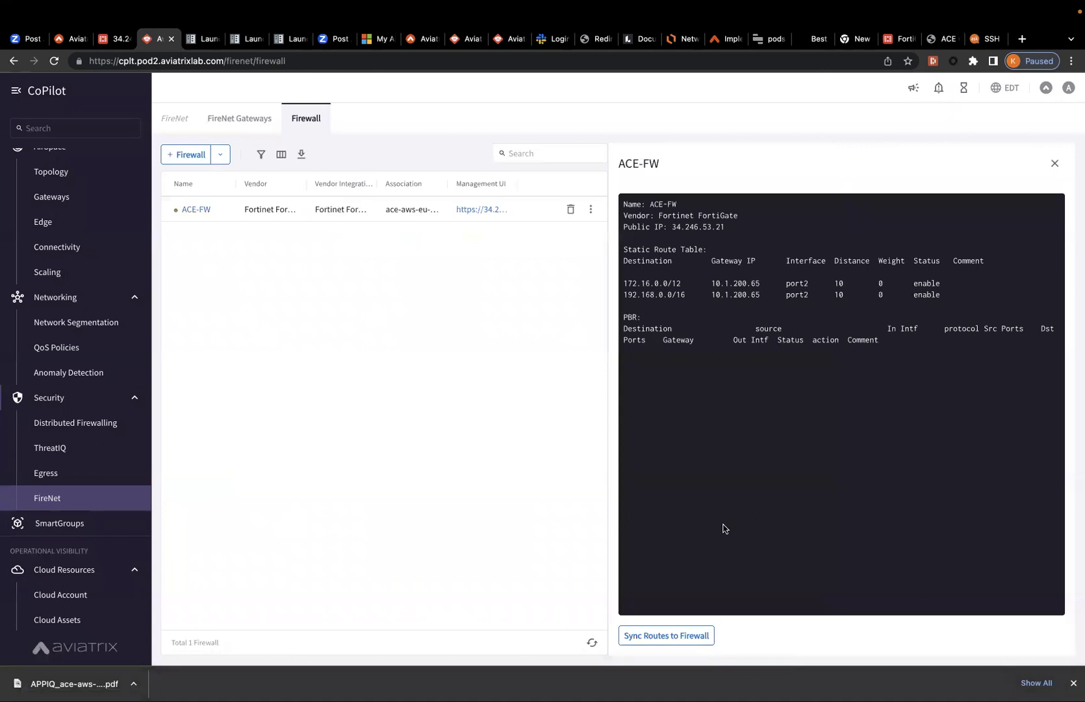
{"action": "left_click", "coordinate": [830, 681]}
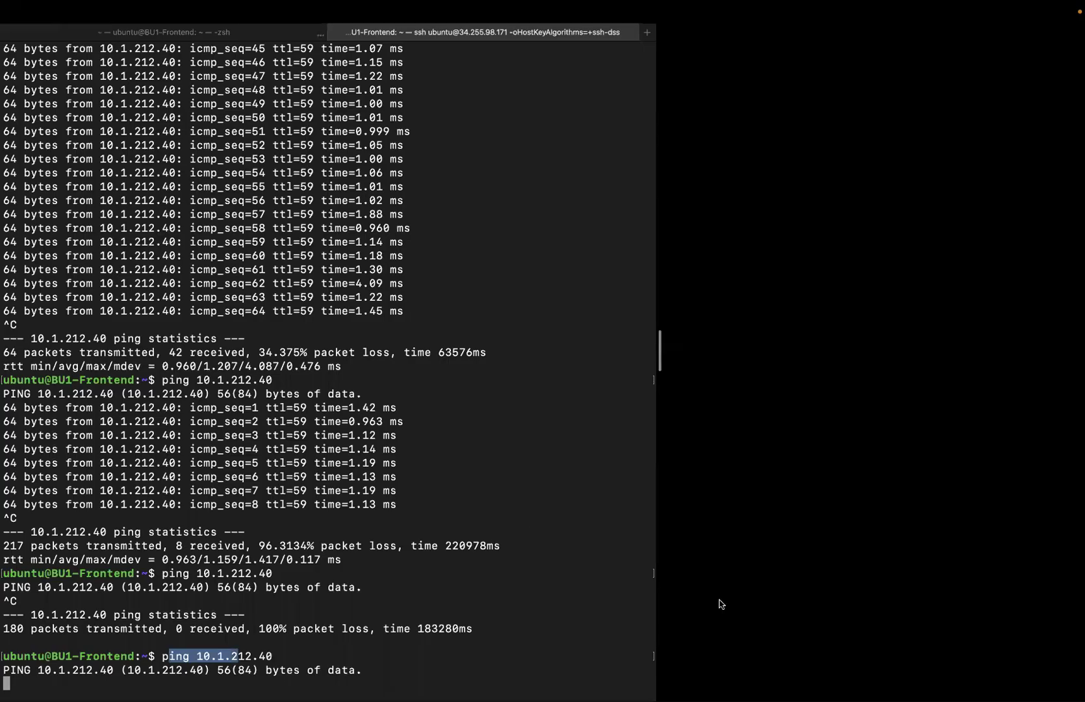
{"action": "key", "text": "ctrl+Right"}
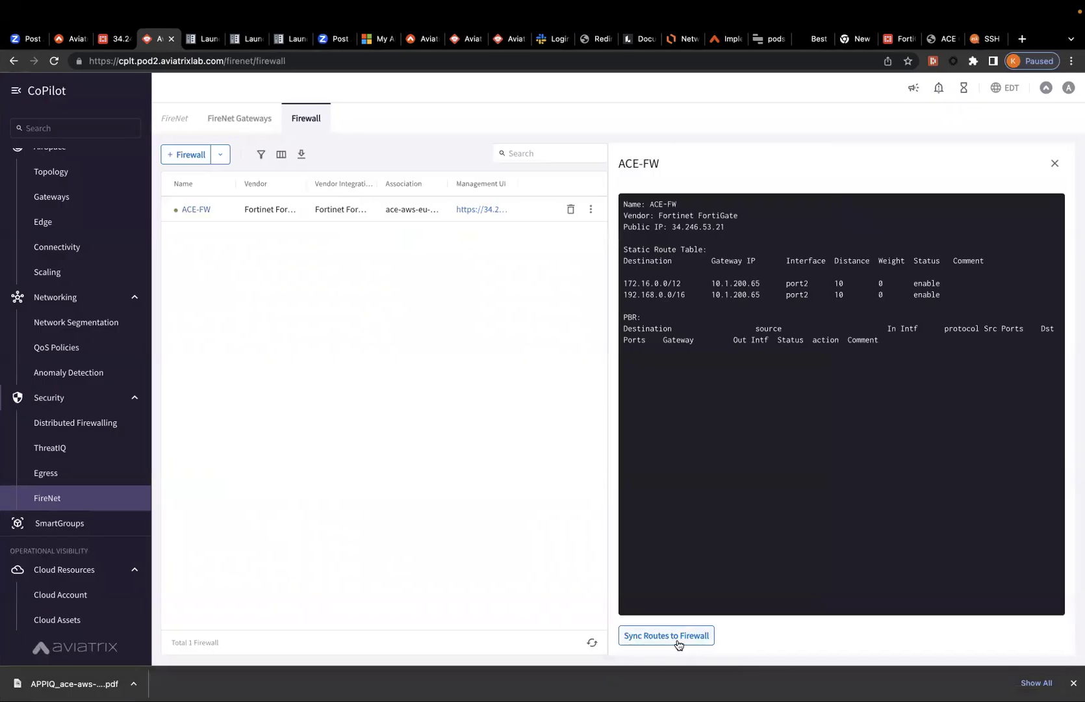
Step: Sync the routes to the ACE-FW firewall and check the ongoing ping to 10.1.212.40 in Terminal
{"action": "left_click", "coordinate": [674, 640]}
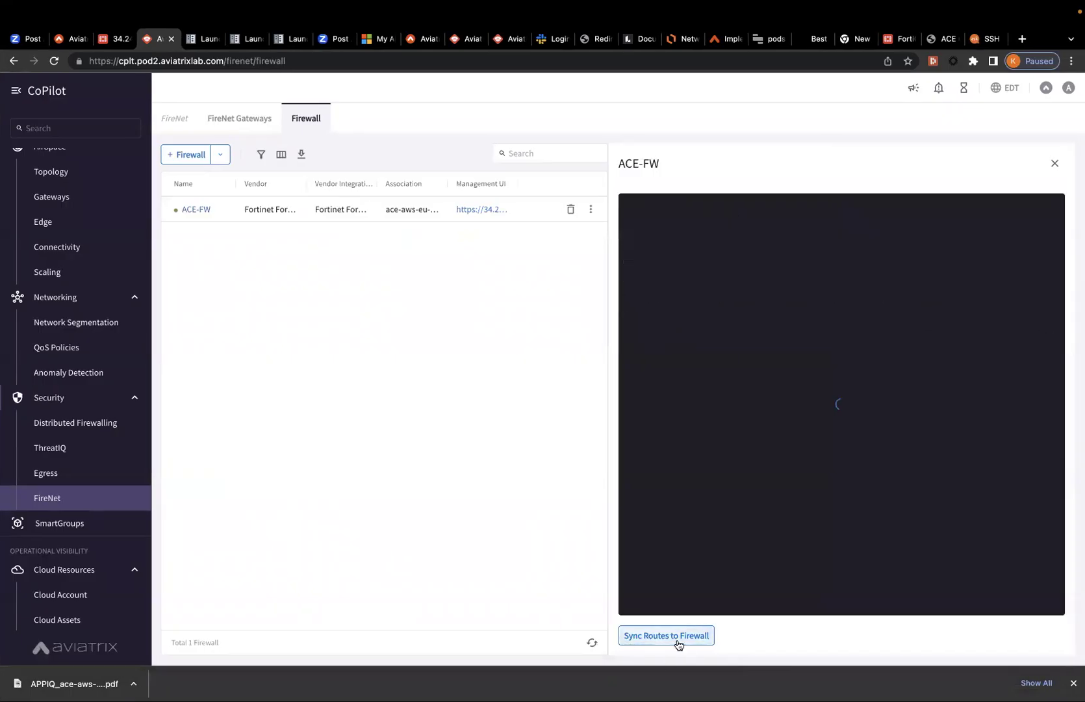
{"action": "key", "text": "ctrl+Left"}
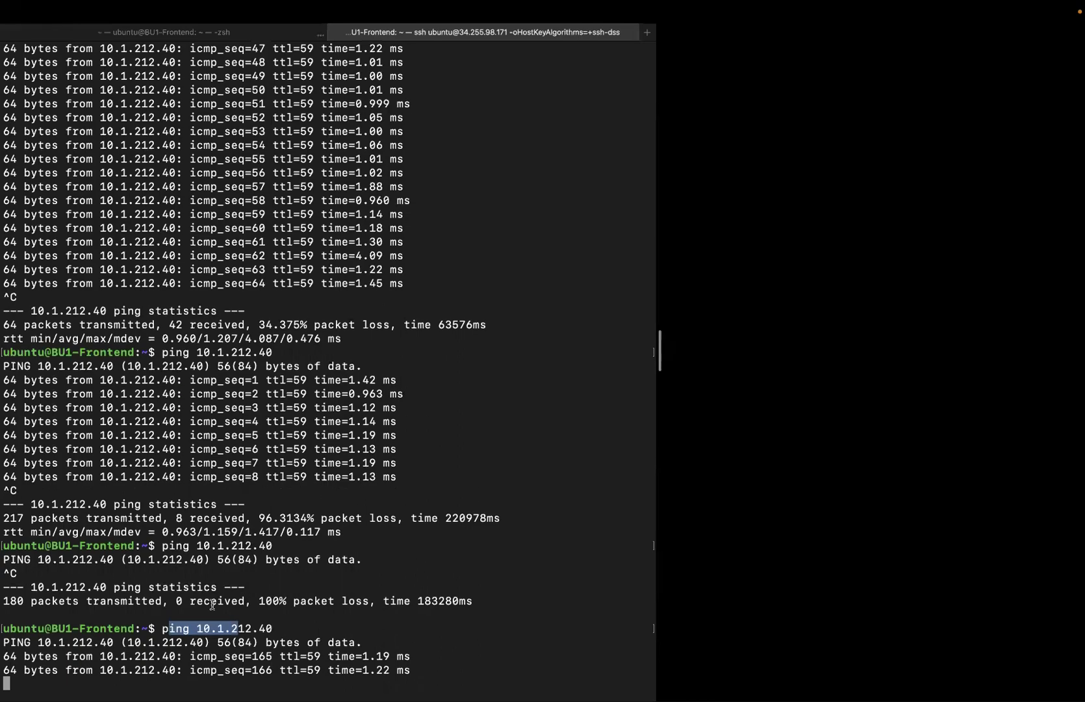
{"action": "key", "text": "ctrl+Right"}
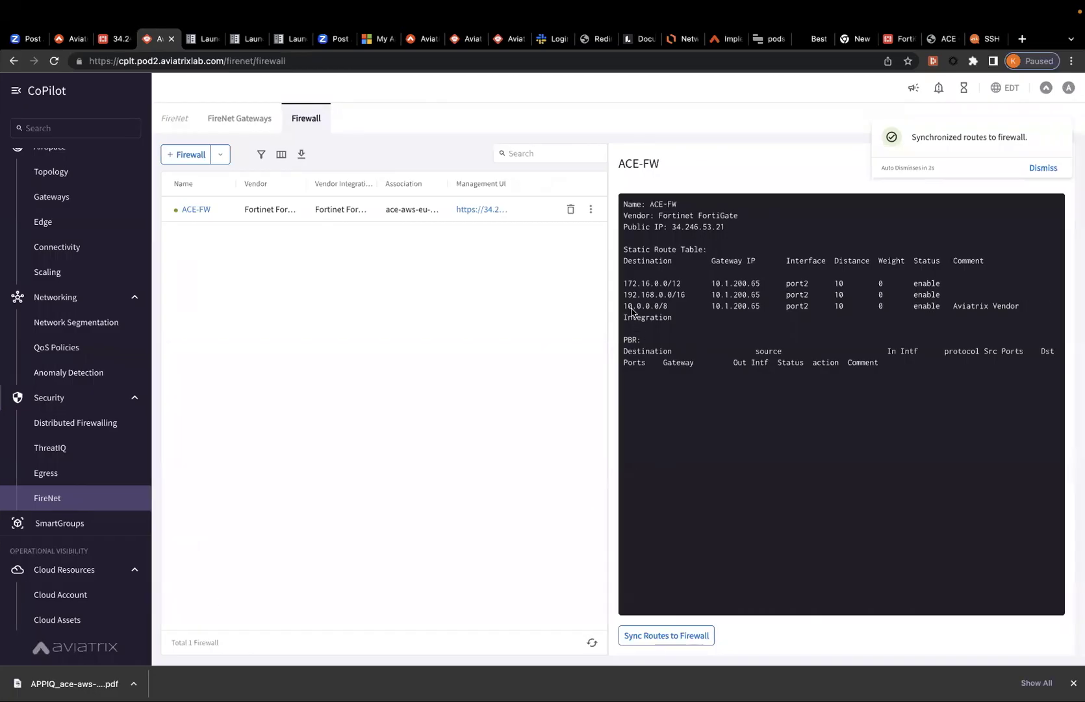
Step: Examine the synchronized static route entries of ACE-FW in CoPilot
{"action": "left_click_drag", "start_coordinate": [623, 282], "coordinate": [1033, 318]}
{"action": "left_click", "coordinate": [686, 313]}
{"action": "left_click", "coordinate": [1033, 316]}
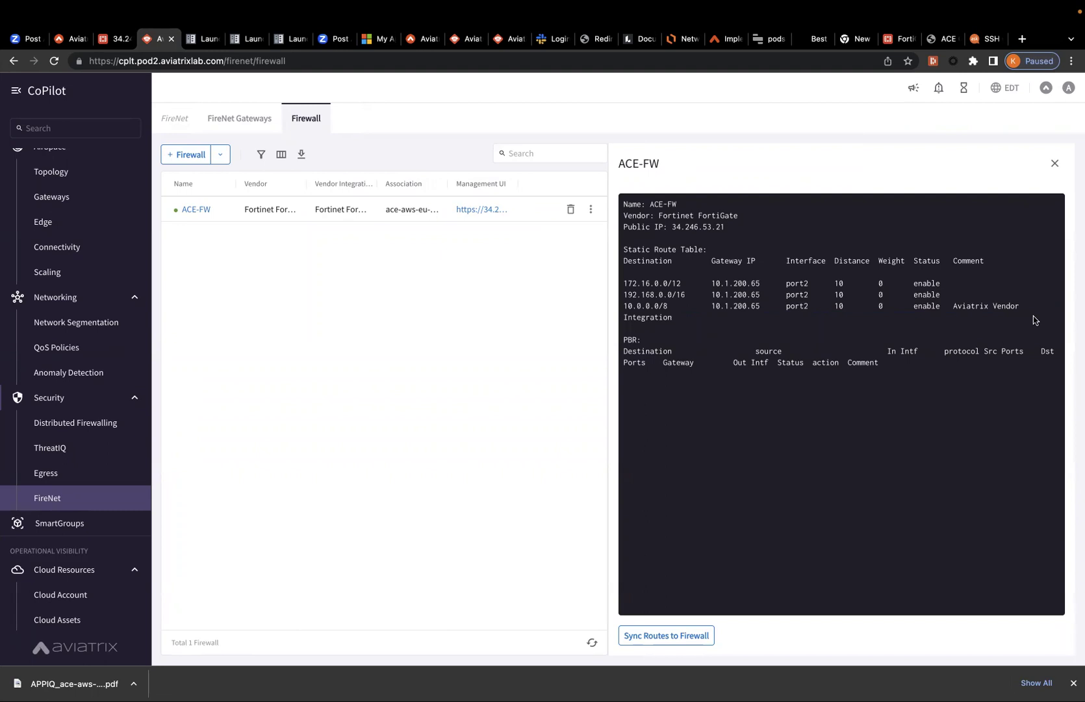
Step: Switch to the FortiGate web console, reload its static routes and examine the 10.0.0.0/8 route and its comment
{"action": "left_click", "coordinate": [900, 39]}
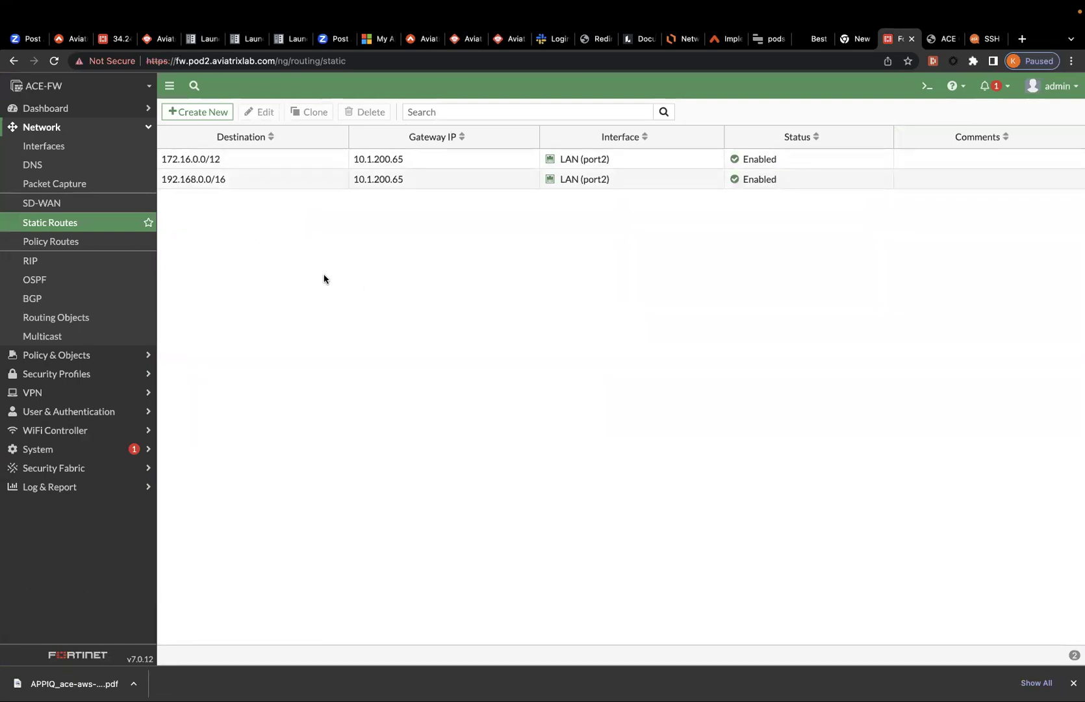
{"action": "left_click", "coordinate": [57, 241]}
{"action": "left_click", "coordinate": [53, 223]}
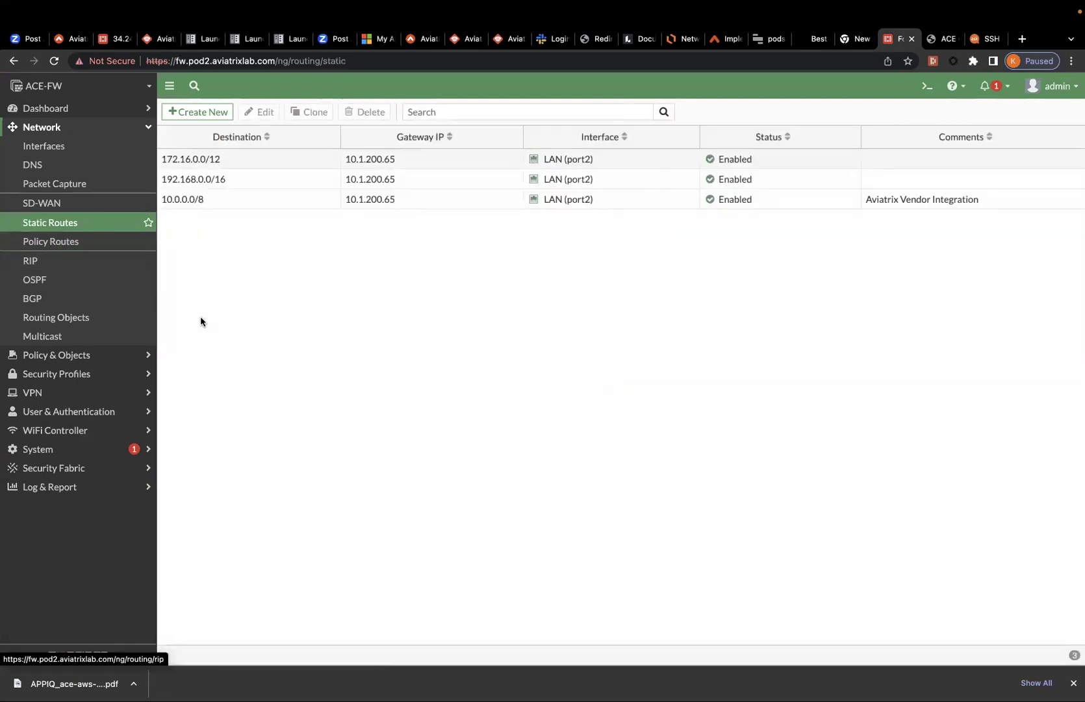
{"action": "left_click_drag", "start_coordinate": [162, 200], "coordinate": [210, 207]}
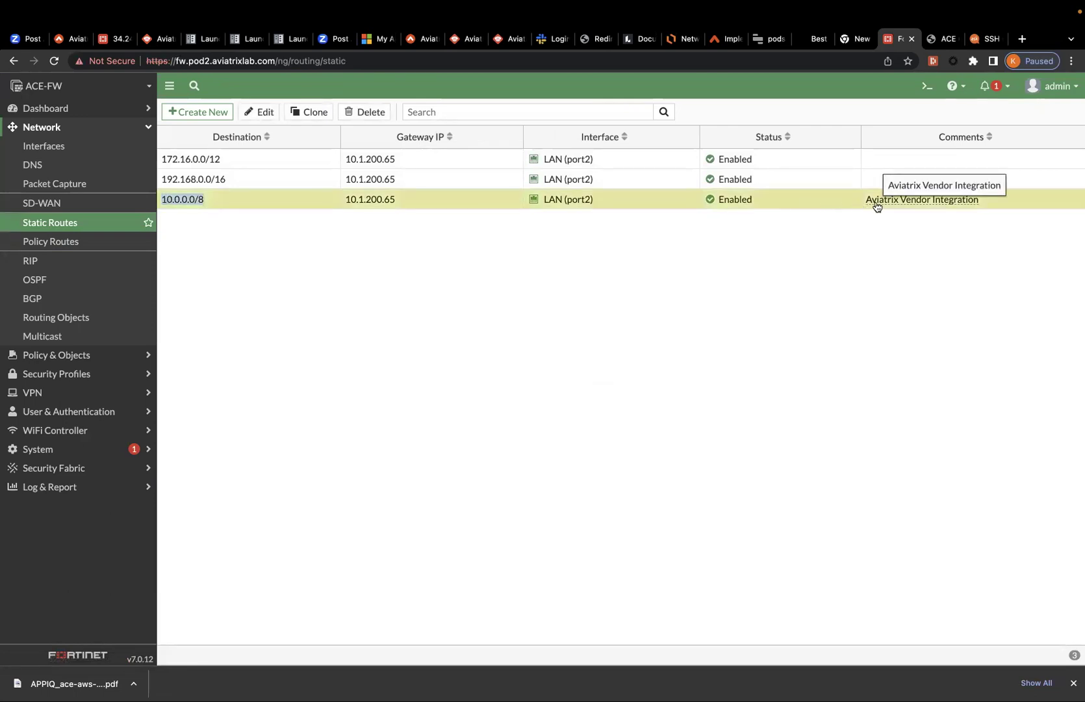
Step: Return to CoPilot and list the FlowIQ records from 10.1.211.45 to 10.1.212.40 for gateway ace-aws-eu-west-1-transit1, applying the existing filter
{"action": "left_click", "coordinate": [823, 421]}
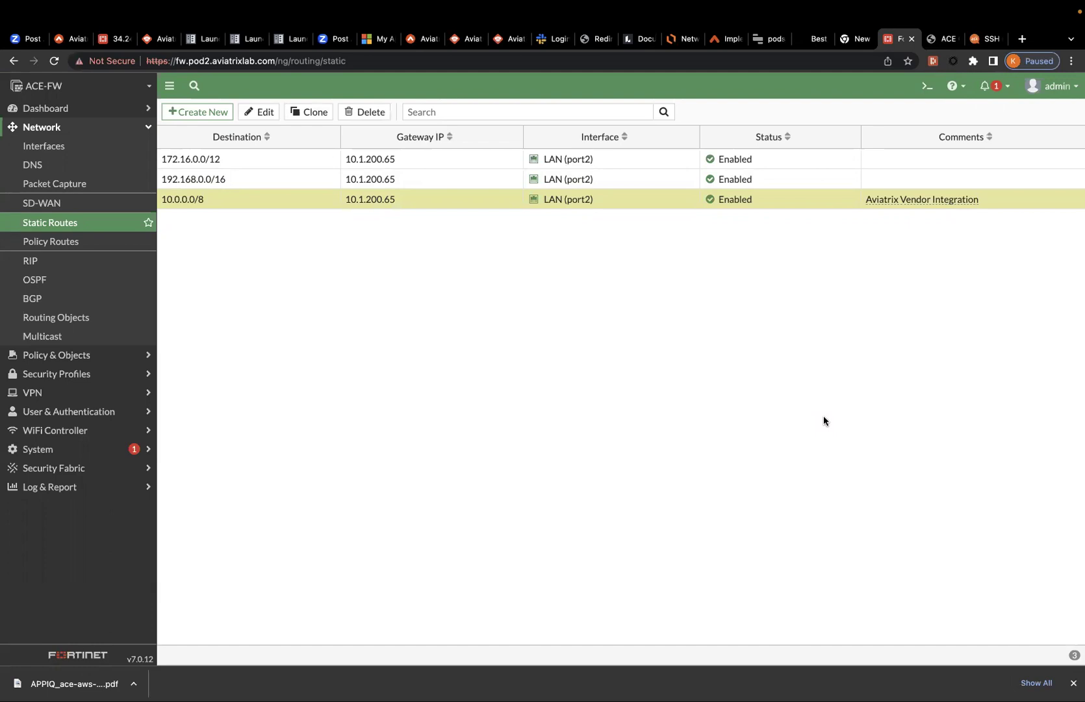
{"action": "left_click", "coordinate": [168, 60]}
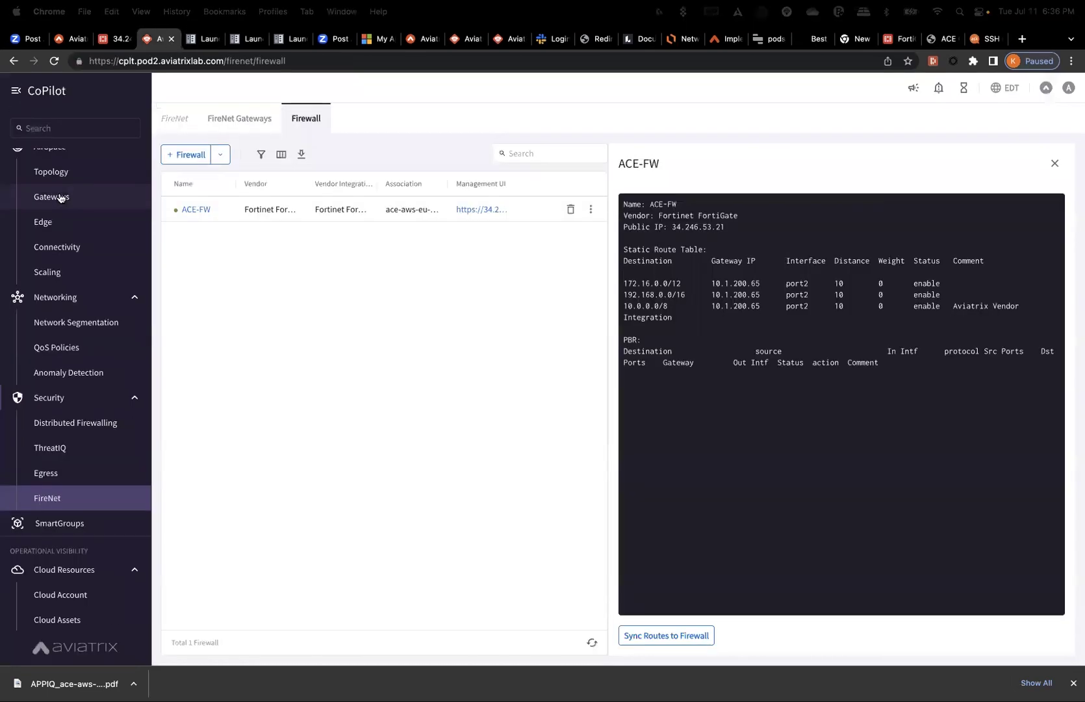
{"action": "scroll", "coordinate": [65, 200], "scroll_direction": "up", "scroll_amount": 2}
{"action": "left_click", "coordinate": [81, 128]}
{"action": "type", "text": "flow"}
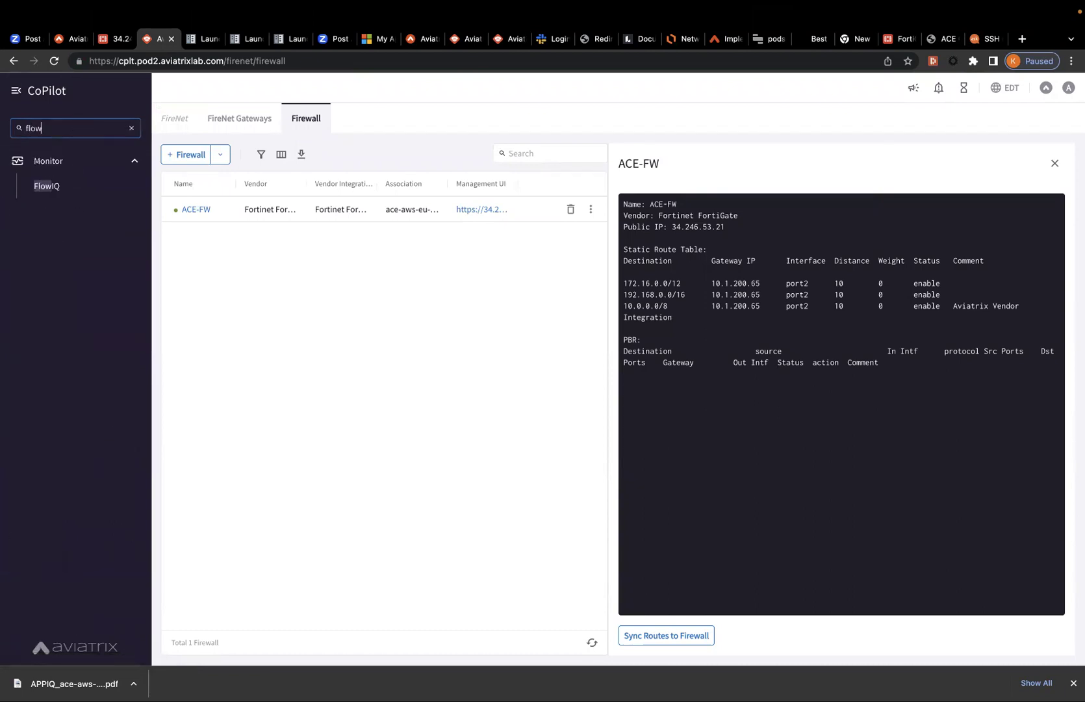
{"action": "left_click", "coordinate": [65, 195]}
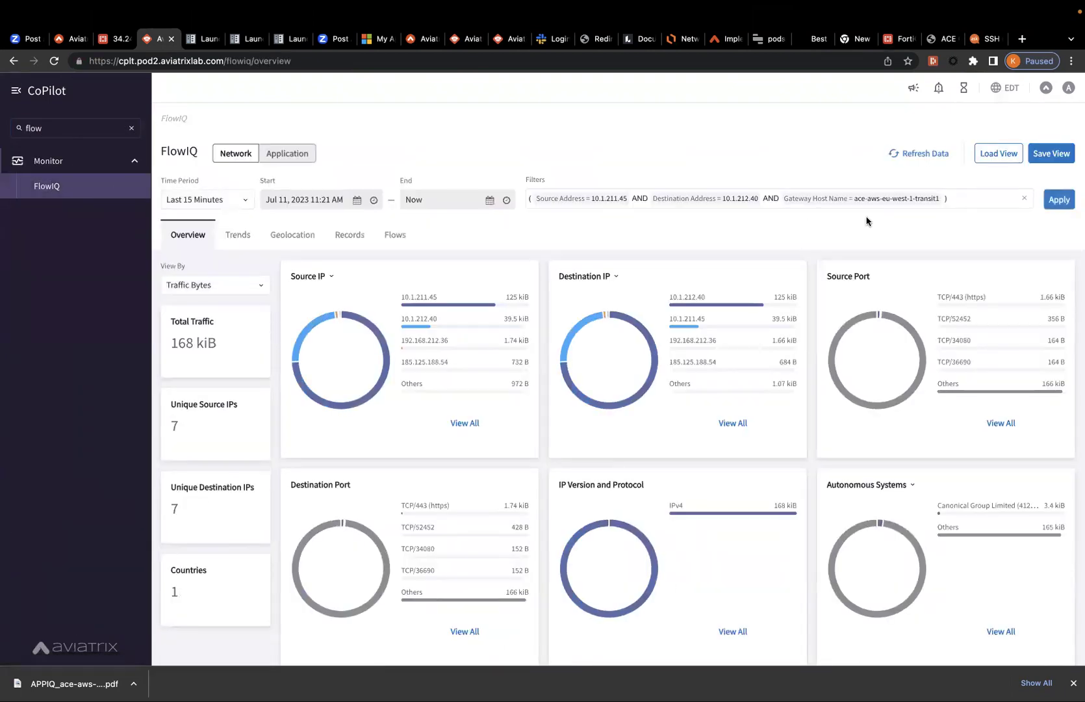
{"action": "left_click", "coordinate": [336, 242]}
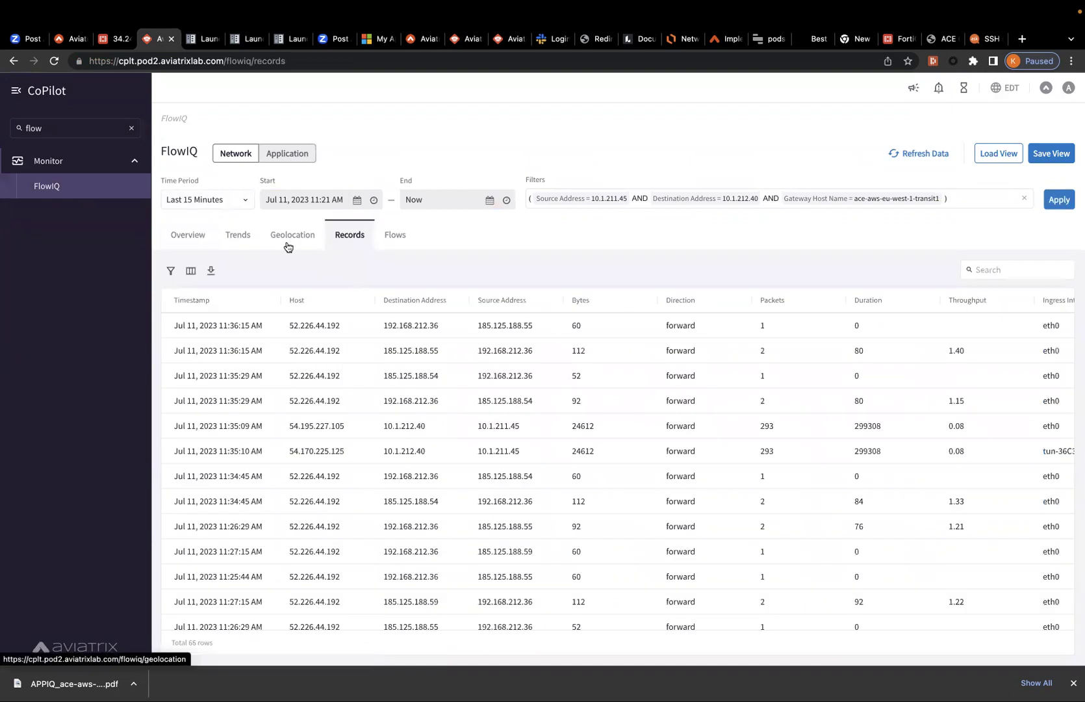
{"action": "left_click", "coordinate": [194, 237]}
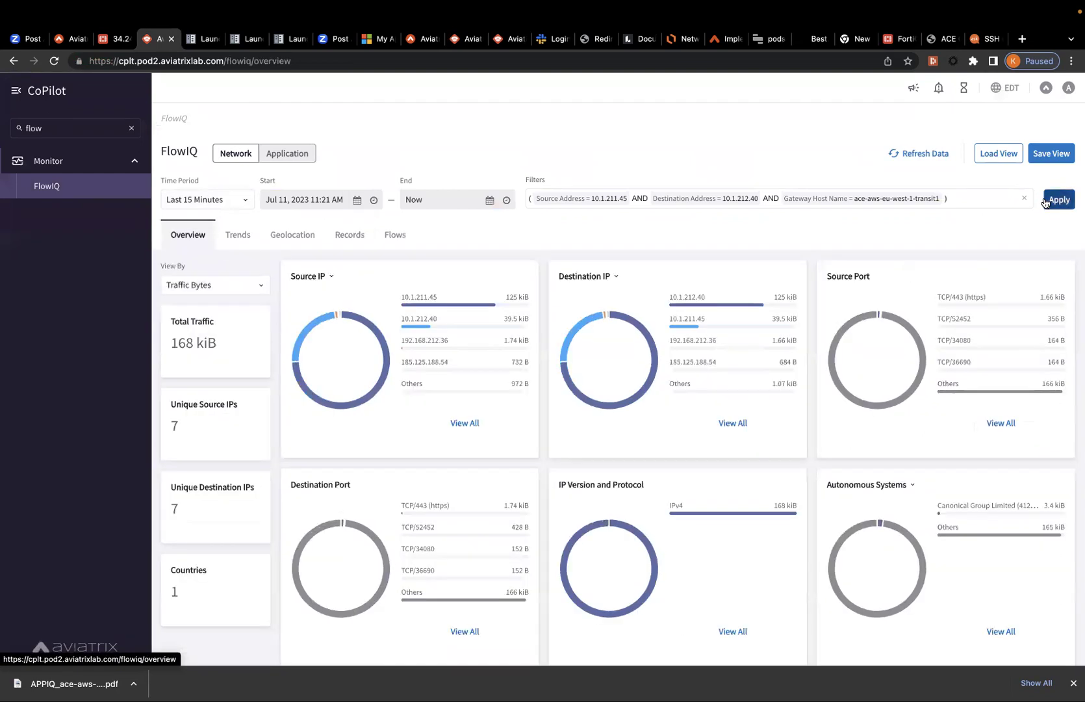
{"action": "left_click", "coordinate": [358, 234]}
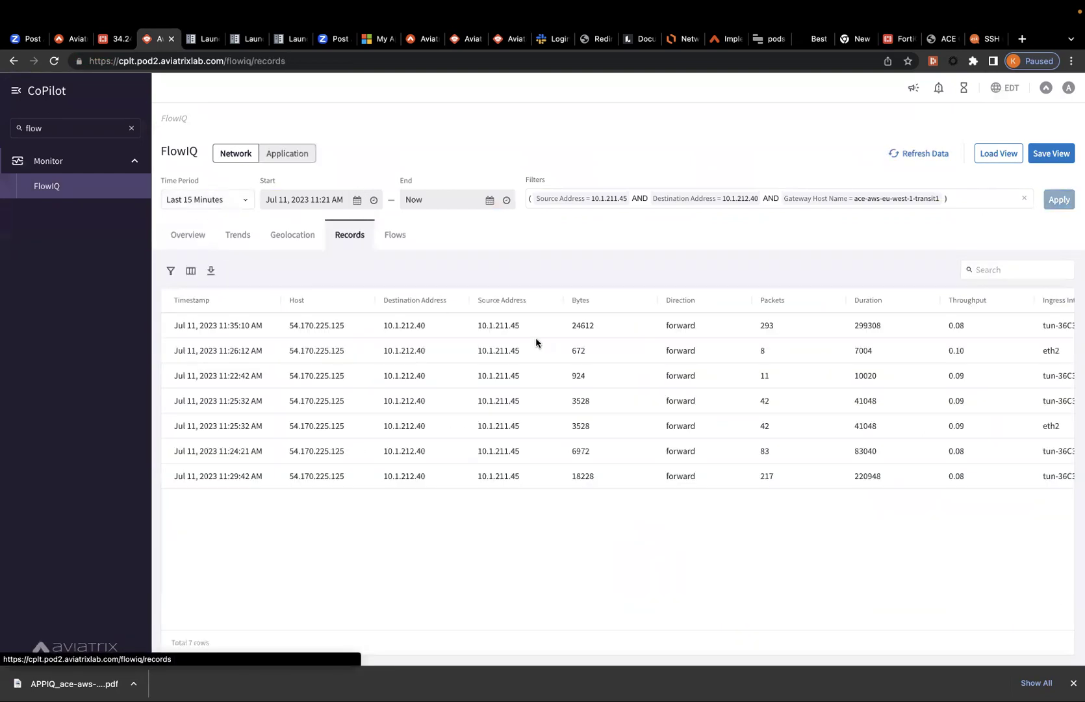
Step: Look through the filtered flow records' columns and sort them by timestamp with the newest first
{"action": "scroll", "coordinate": [536, 338], "scroll_direction": "right", "scroll_amount": 5}
{"action": "scroll", "coordinate": [536, 337], "scroll_direction": "right", "scroll_amount": 5}
{"action": "scroll", "coordinate": [536, 338], "scroll_direction": "left", "scroll_amount": 10}
{"action": "left_click", "coordinate": [273, 301]}
{"action": "left_click", "coordinate": [259, 357]}
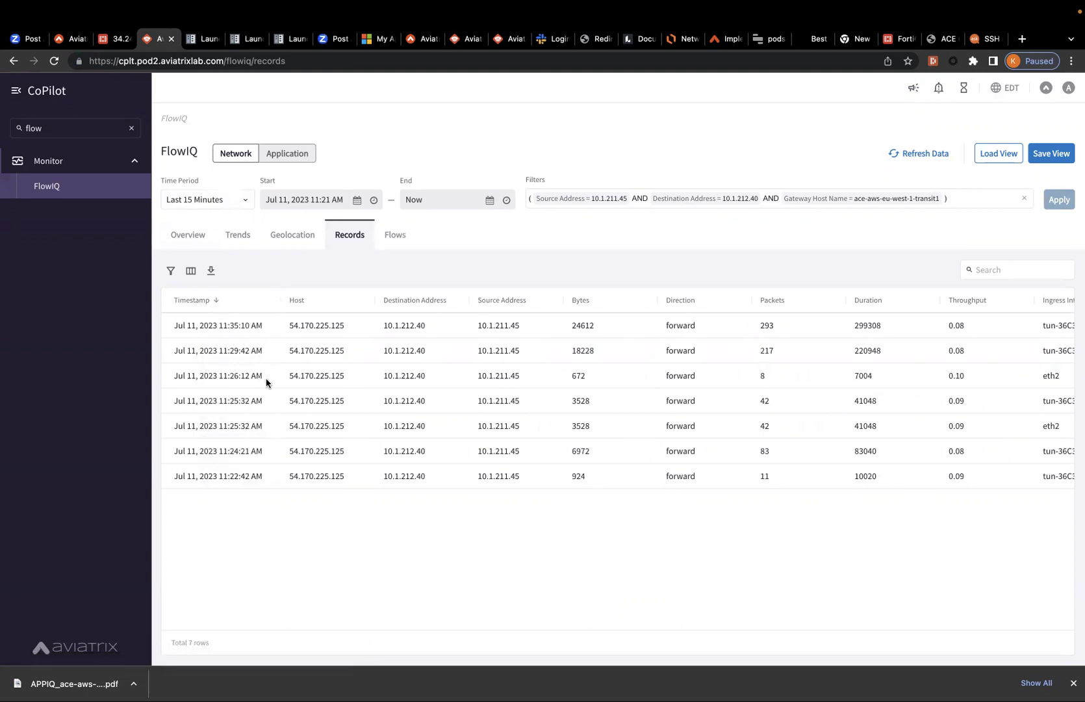
Step: Examine the ingress and egress interfaces of the 11:29:42 AM flow record
{"action": "scroll", "coordinate": [356, 354], "scroll_direction": "right", "scroll_amount": 10}
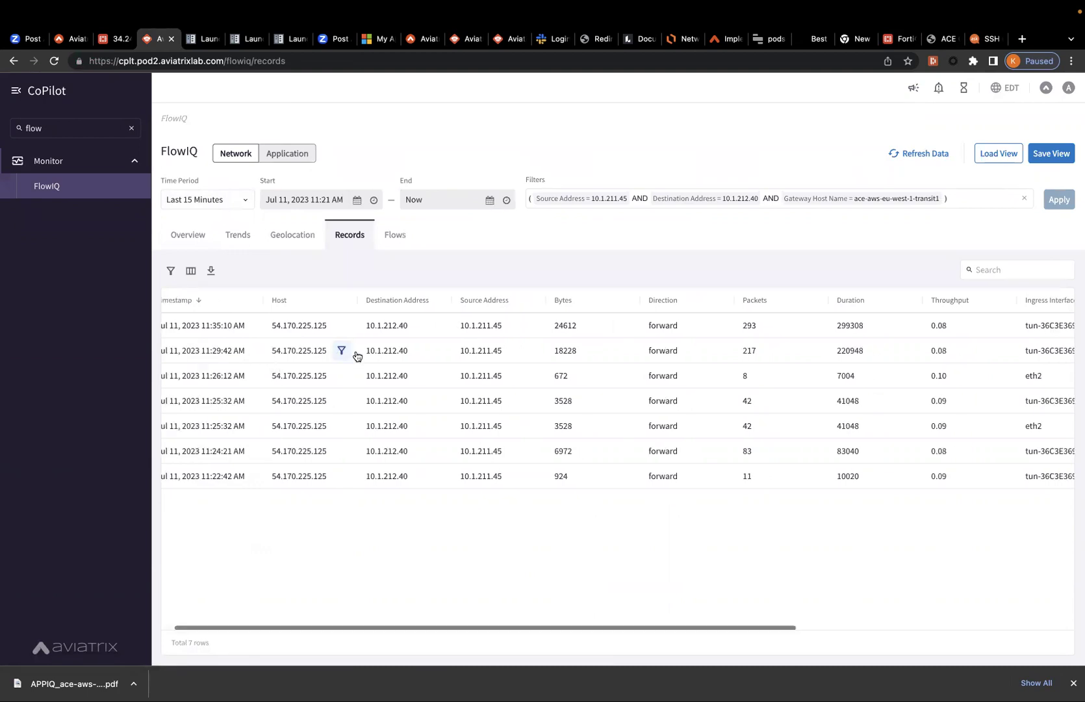
{"action": "scroll", "coordinate": [581, 363], "scroll_direction": "left", "scroll_amount": 10}
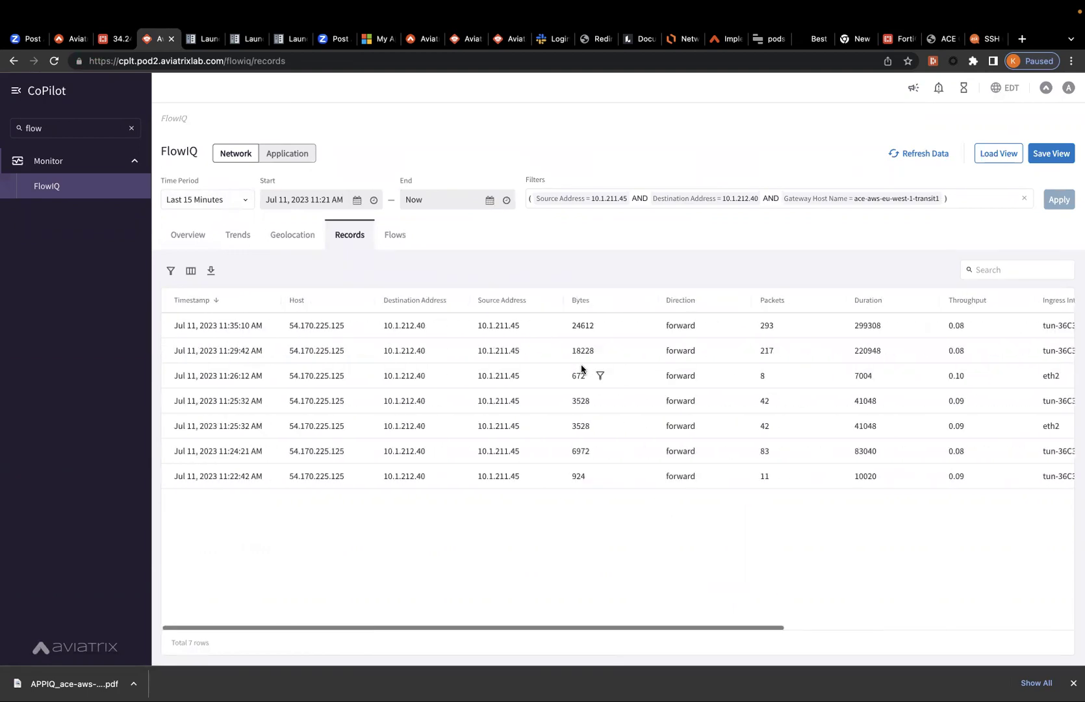
{"action": "scroll", "coordinate": [581, 369], "scroll_direction": "right", "scroll_amount": 5}
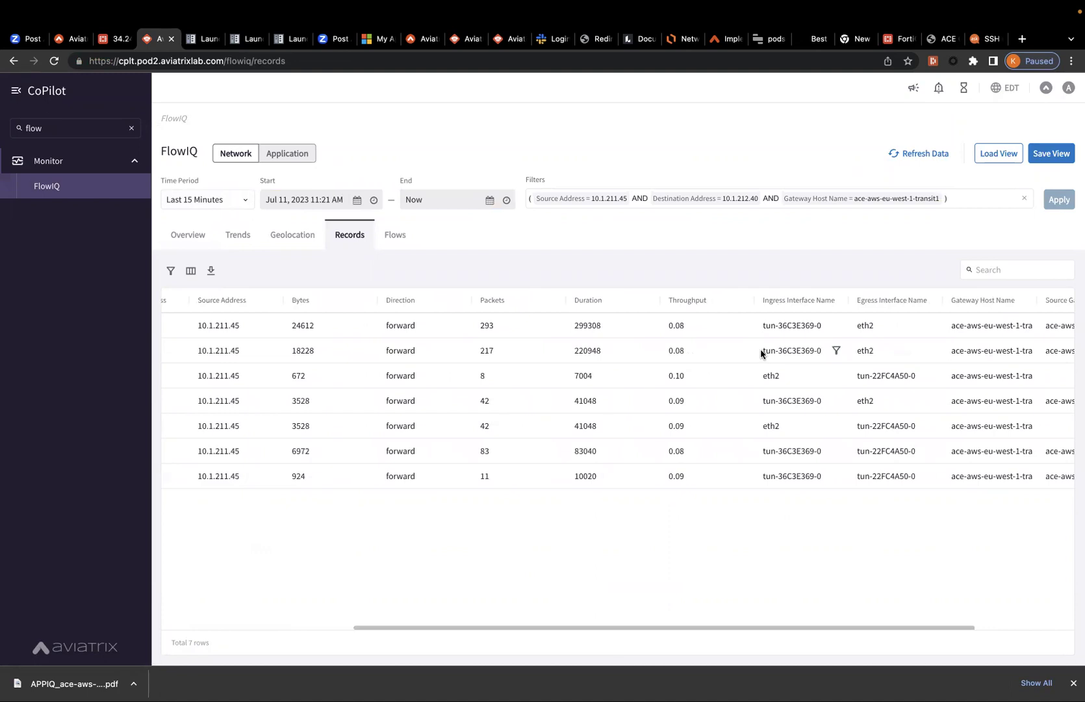
{"action": "left_click_drag", "start_coordinate": [764, 351], "coordinate": [853, 351]}
{"action": "double_click", "coordinate": [865, 351]}
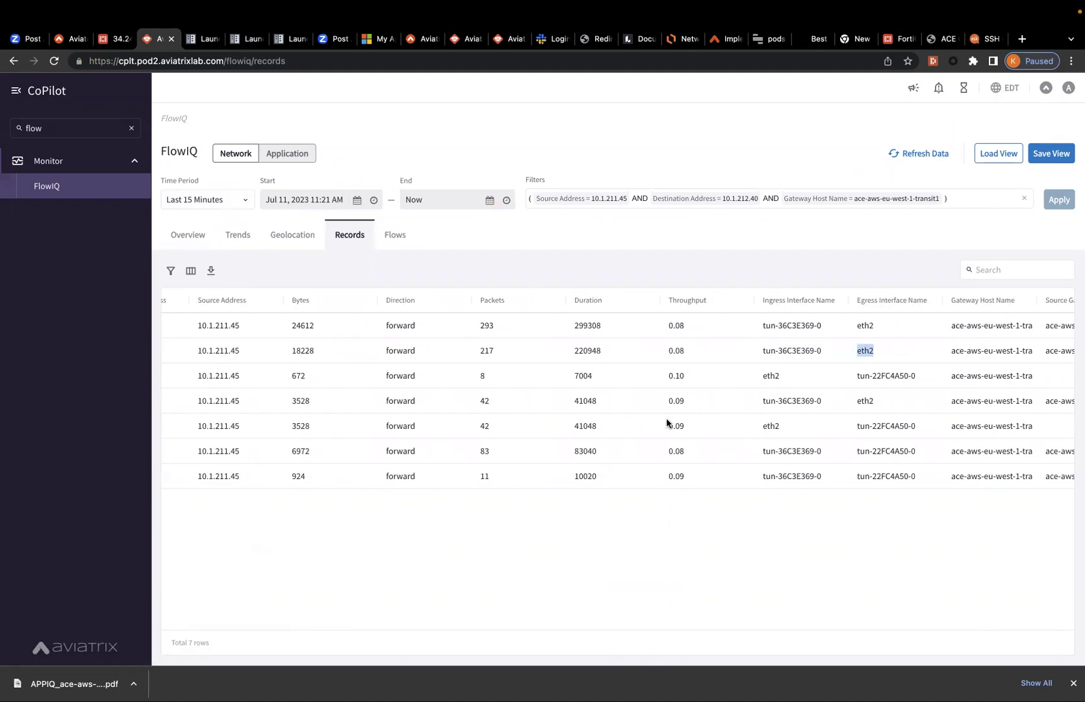
{"action": "scroll", "coordinate": [774, 333], "scroll_direction": "left", "scroll_amount": 10}
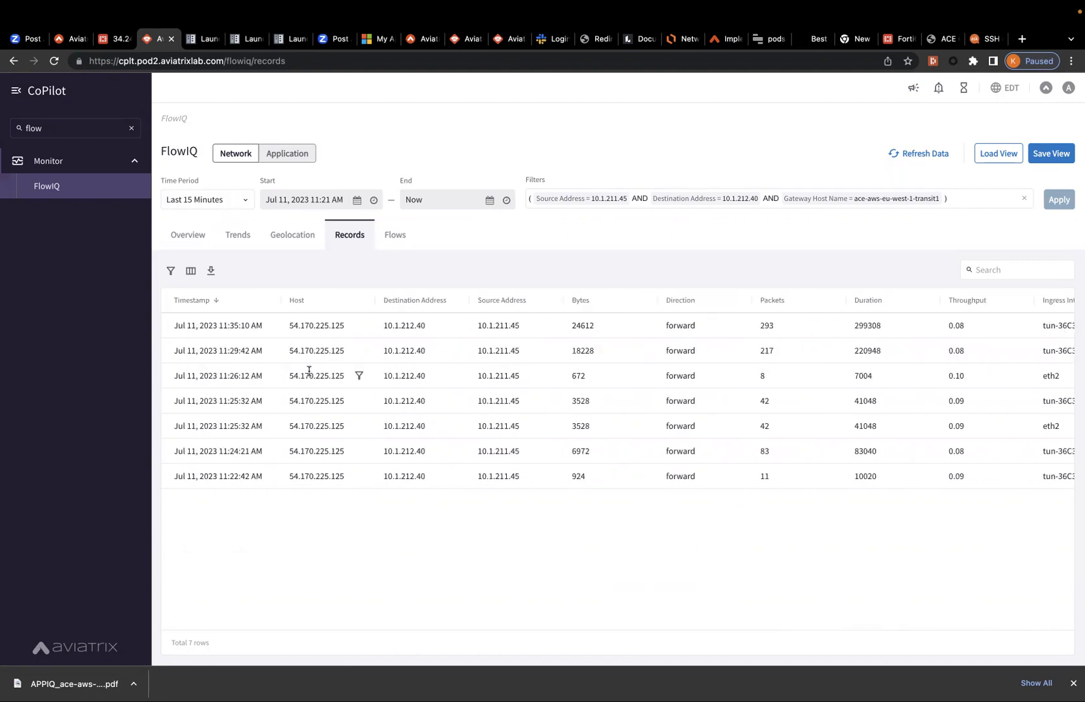
{"action": "scroll", "coordinate": [306, 375], "scroll_direction": "right", "scroll_amount": 10}
{"action": "left_click", "coordinate": [656, 344]}
{"action": "left_click_drag", "start_coordinate": [656, 344], "coordinate": [734, 351]}
{"action": "double_click", "coordinate": [752, 351]}
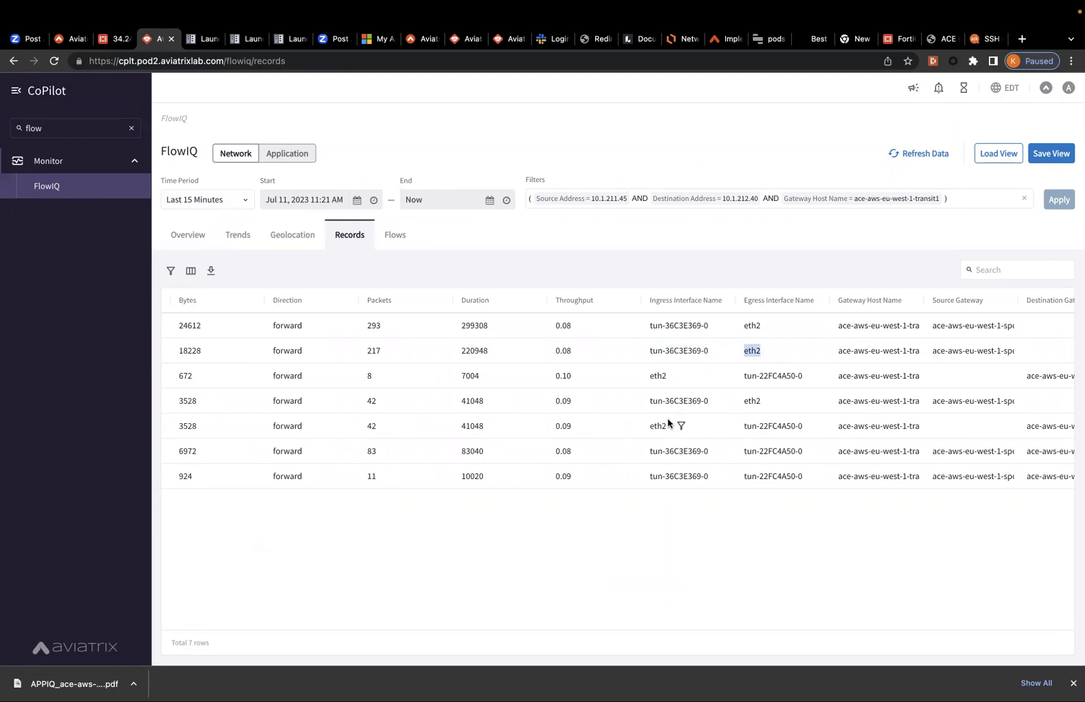
Step: Compare the interfaces of the 11:26:12 AM flow record with neighbouring records and check the path on the Lab 4 slide in PowerPoint
{"action": "left_click_drag", "start_coordinate": [658, 400], "coordinate": [761, 403]}
{"action": "left_click_drag", "start_coordinate": [650, 375], "coordinate": [668, 375]}
{"action": "left_click_drag", "start_coordinate": [744, 375], "coordinate": [794, 374]}
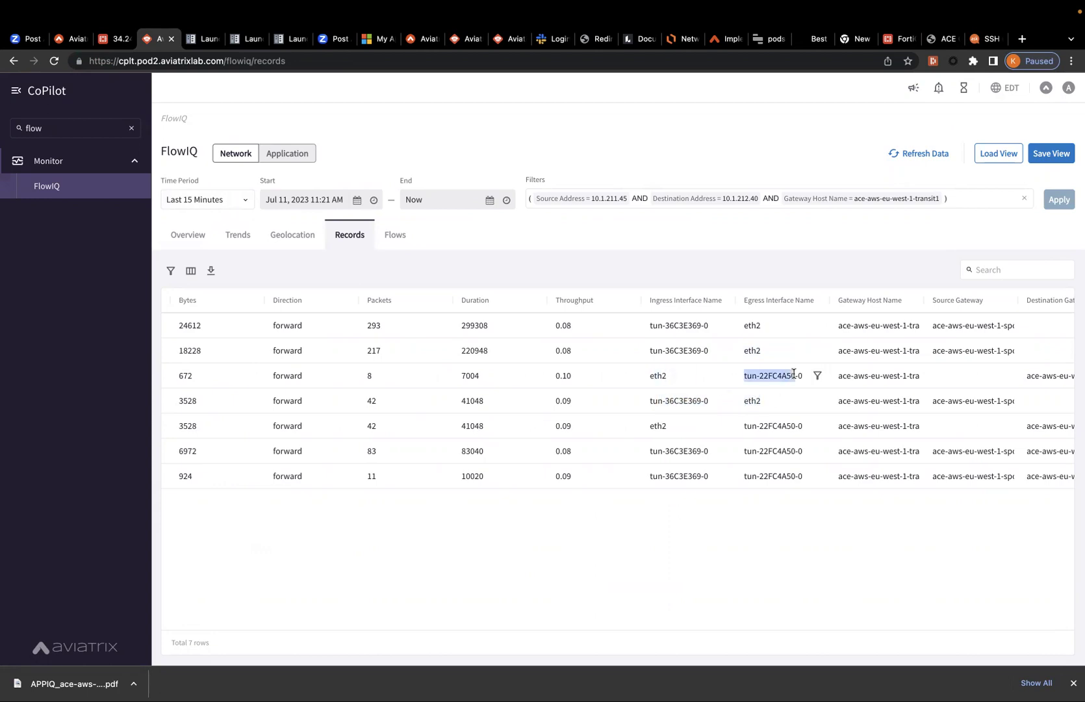
{"action": "left_click", "coordinate": [742, 389]}
{"action": "left_click_drag", "start_coordinate": [666, 349], "coordinate": [697, 351]}
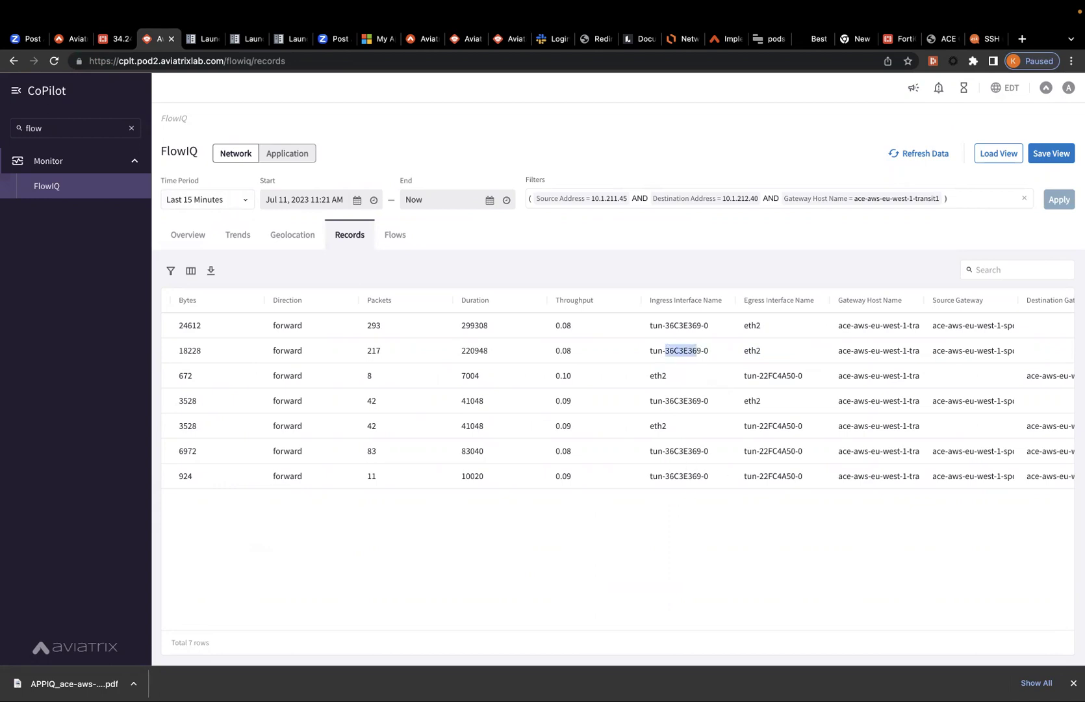
{"action": "left_click", "coordinate": [804, 681]}
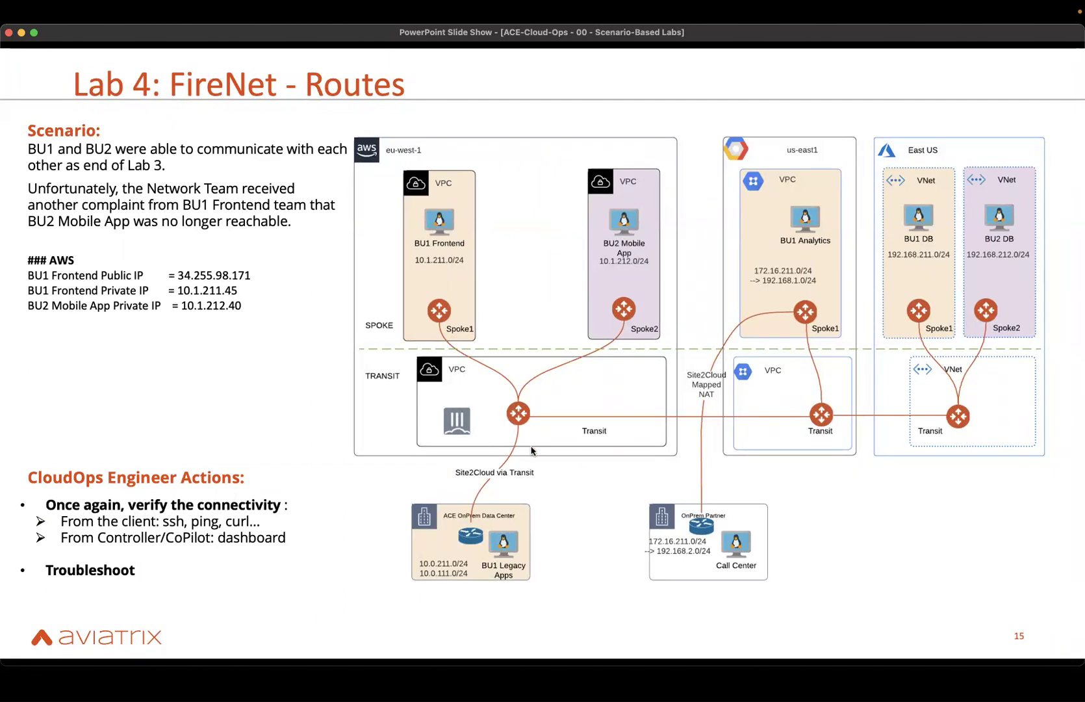
{"action": "key", "text": "ctrl+Right"}
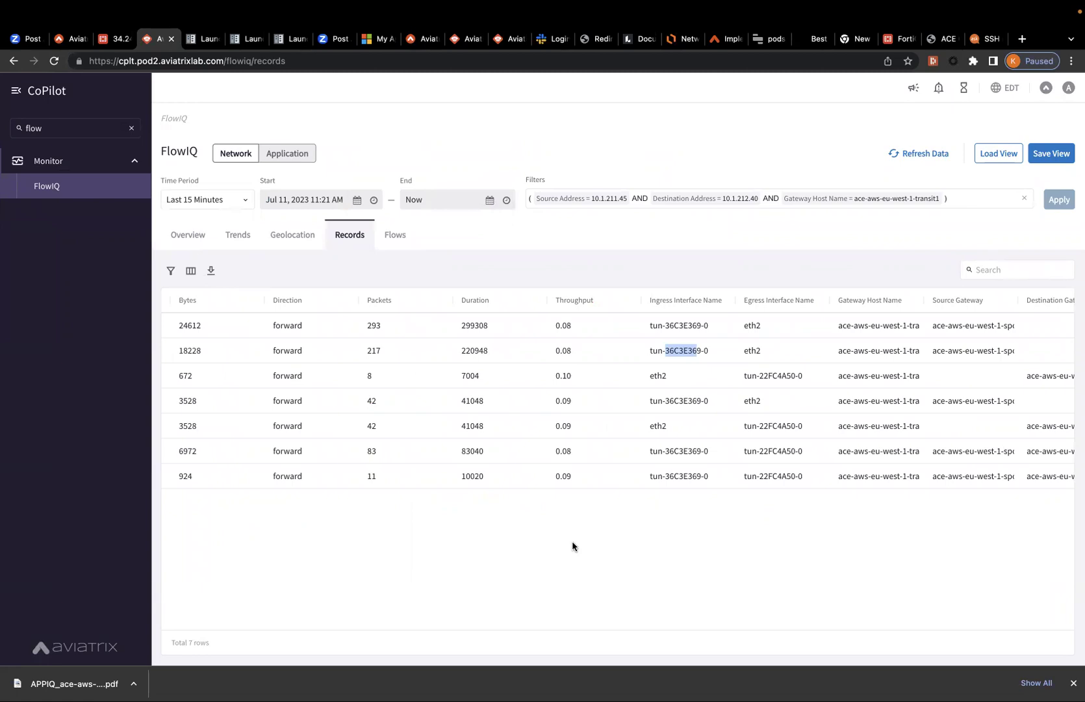
Step: Open the Packet Capture diagnostics for the ace-aws-eu-west-1-transit1 gateway from the CoPilot topology
{"action": "left_click", "coordinate": [130, 129]}
{"action": "left_click", "coordinate": [99, 132]}
{"action": "type", "text": "topo"}
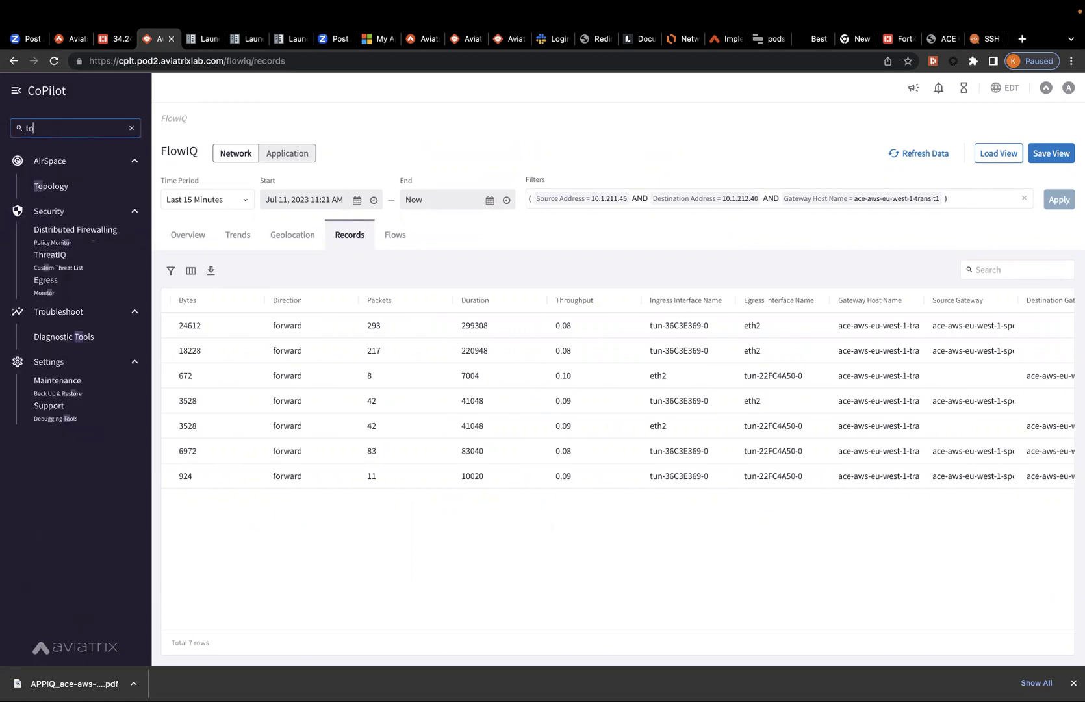
{"action": "left_click", "coordinate": [84, 180]}
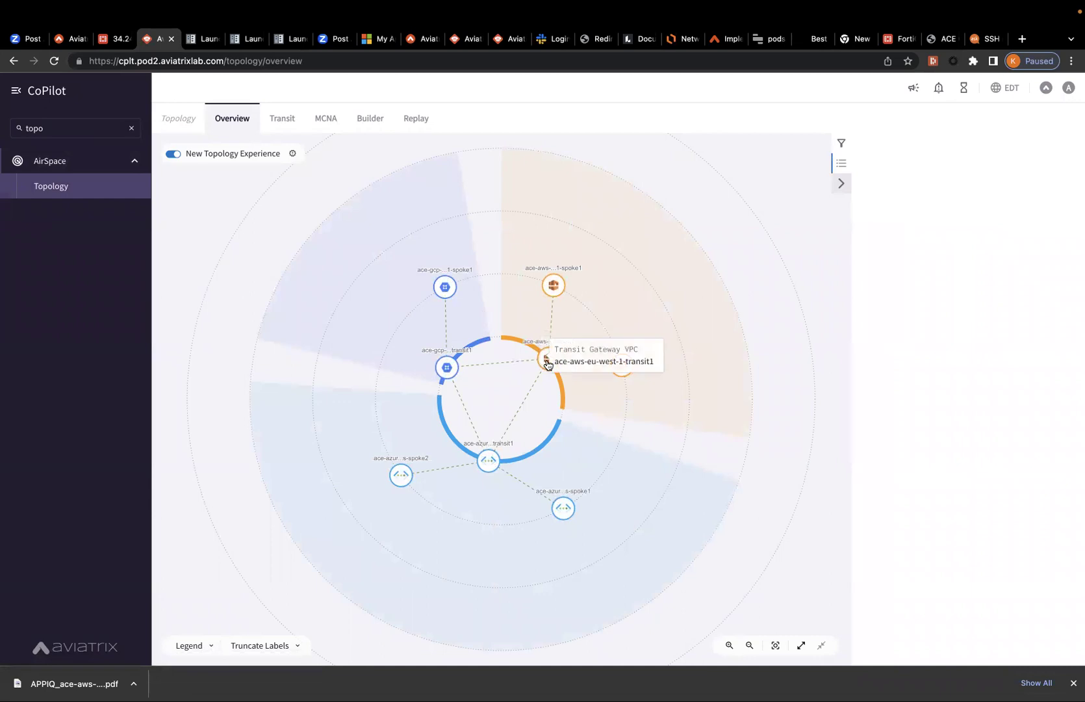
{"action": "left_click", "coordinate": [547, 361]}
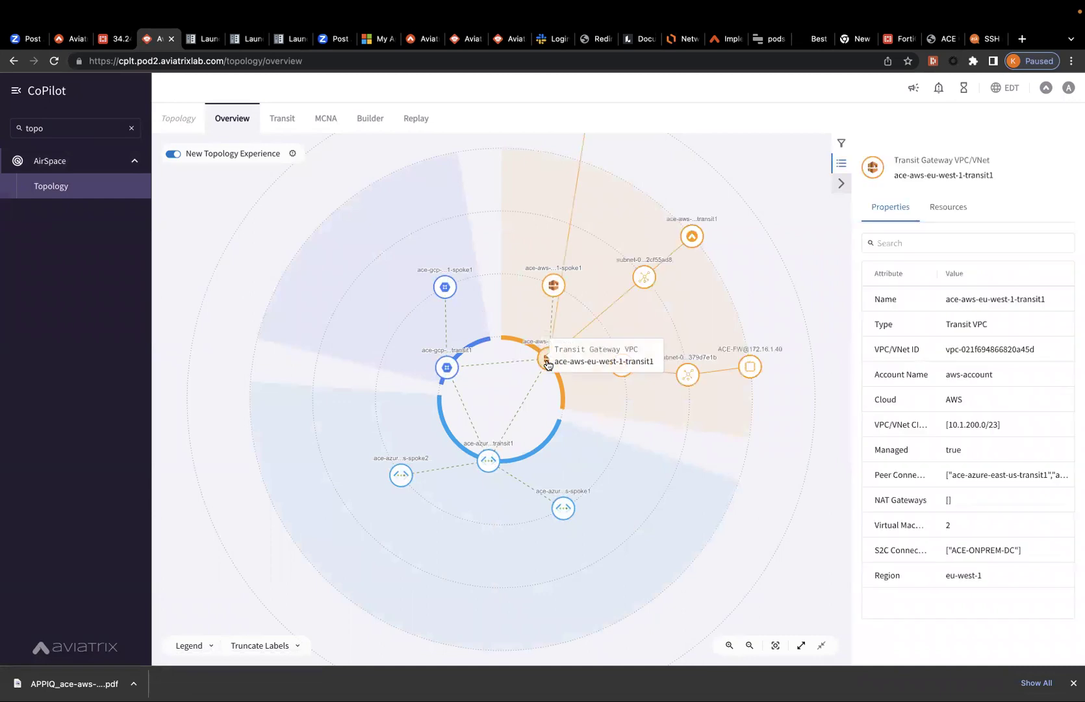
{"action": "left_click", "coordinate": [692, 237]}
{"action": "left_click", "coordinate": [1072, 645]}
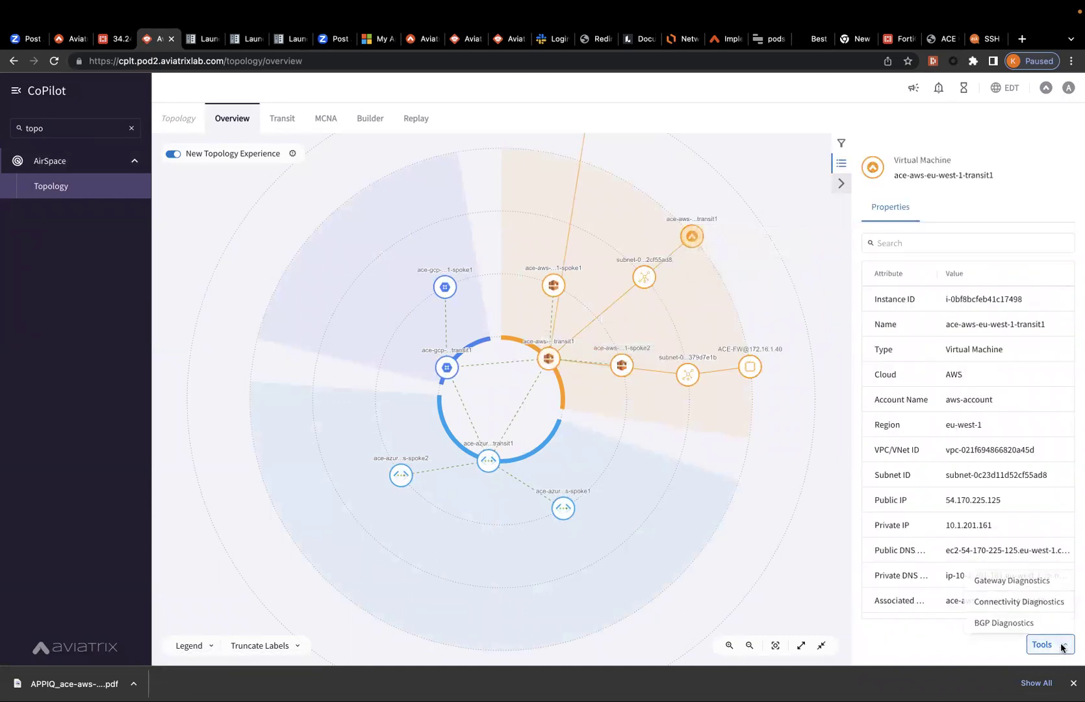
{"action": "left_click", "coordinate": [1029, 578]}
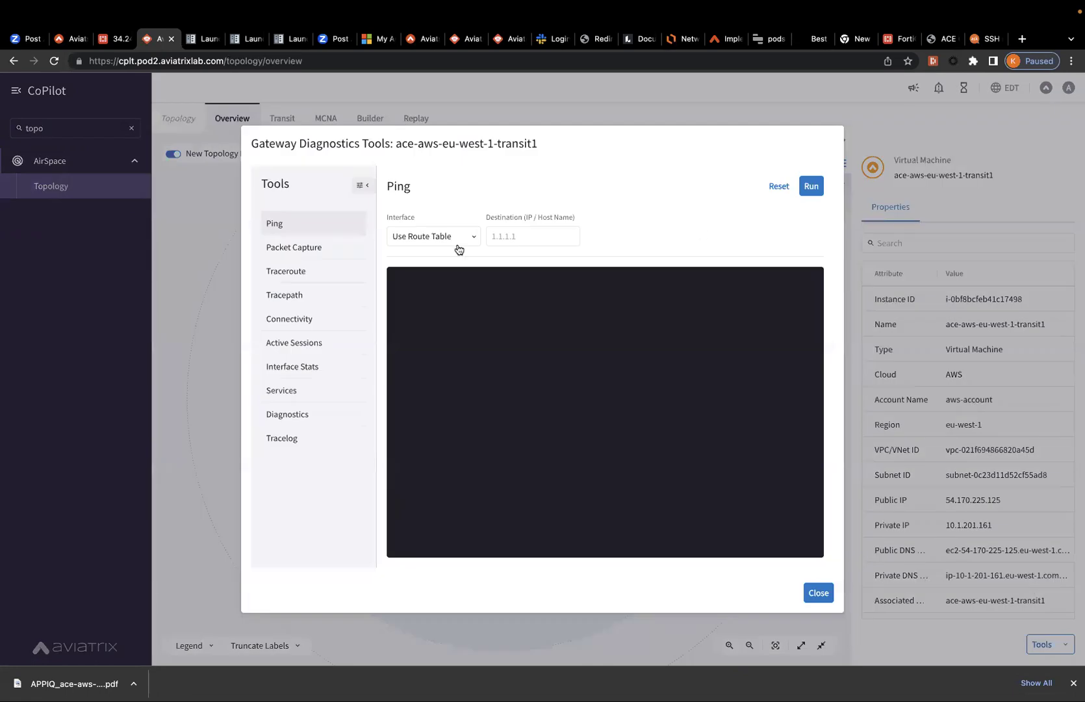
{"action": "left_click", "coordinate": [342, 246]}
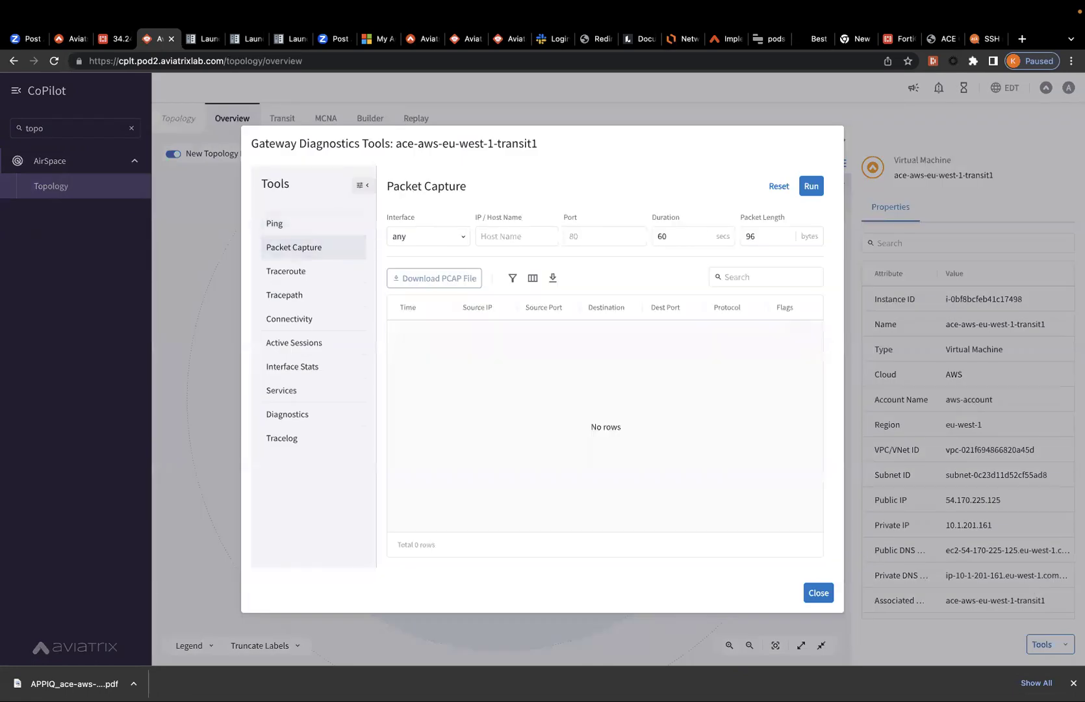
Step: Check the ongoing ping in Terminal and run a CoPilot packet capture on interface eth2 with a 10-second duration
{"action": "left_click", "coordinate": [830, 681]}
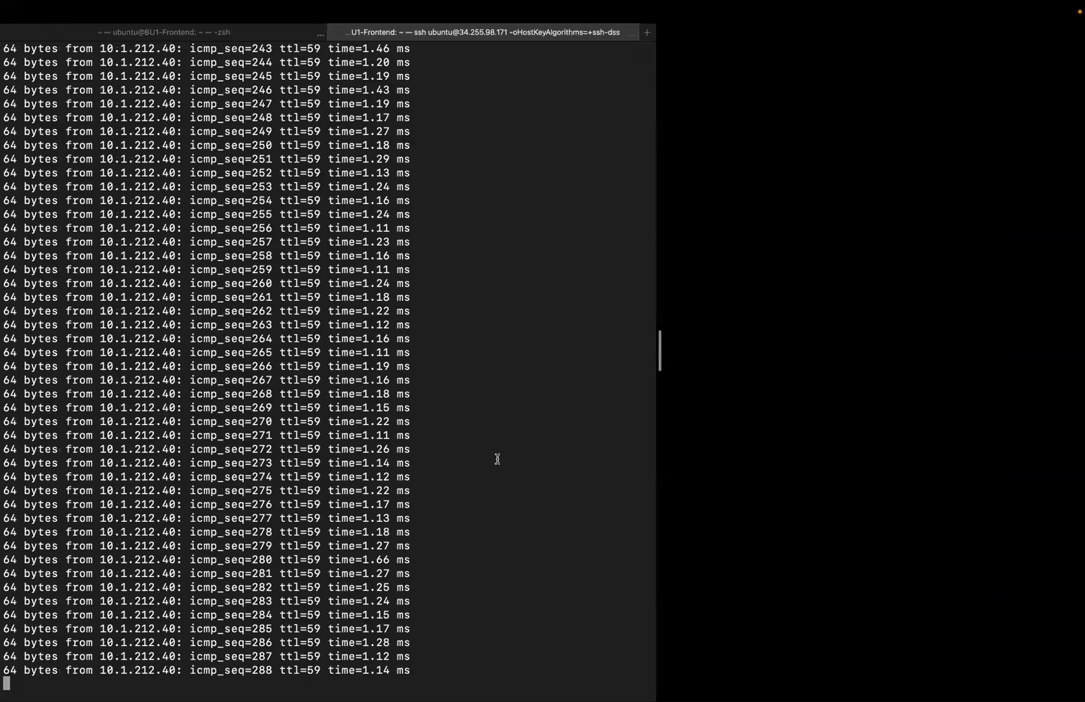
{"action": "key", "text": "super+Tab"}
{"action": "left_click", "coordinate": [458, 236]}
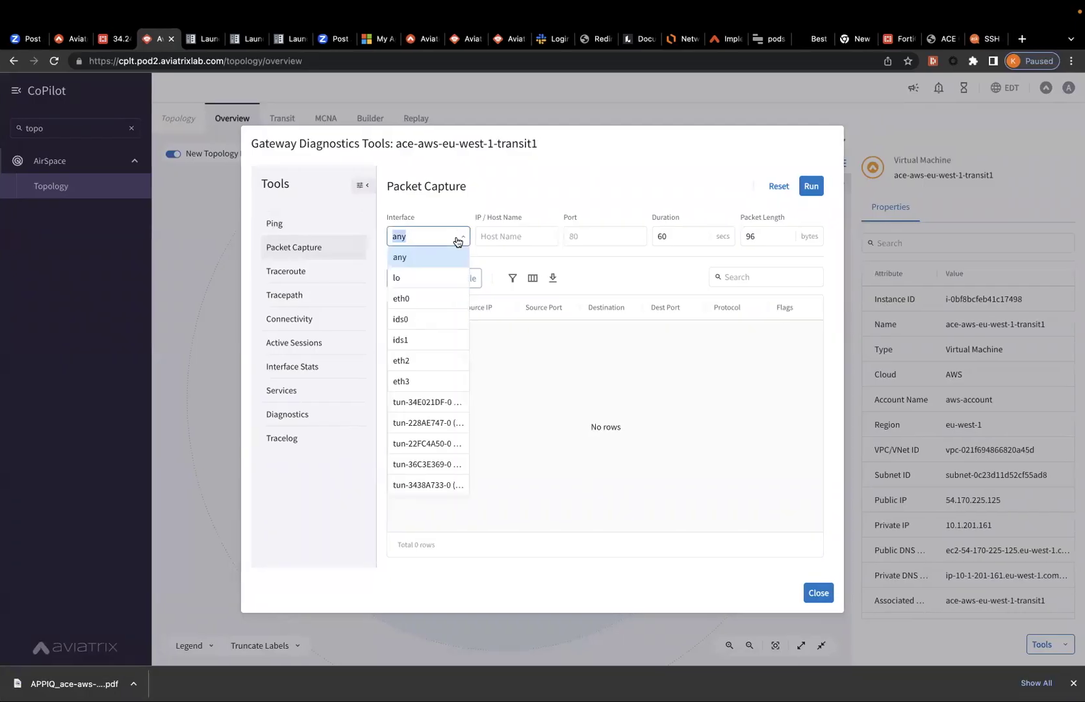
{"action": "left_click", "coordinate": [431, 360]}
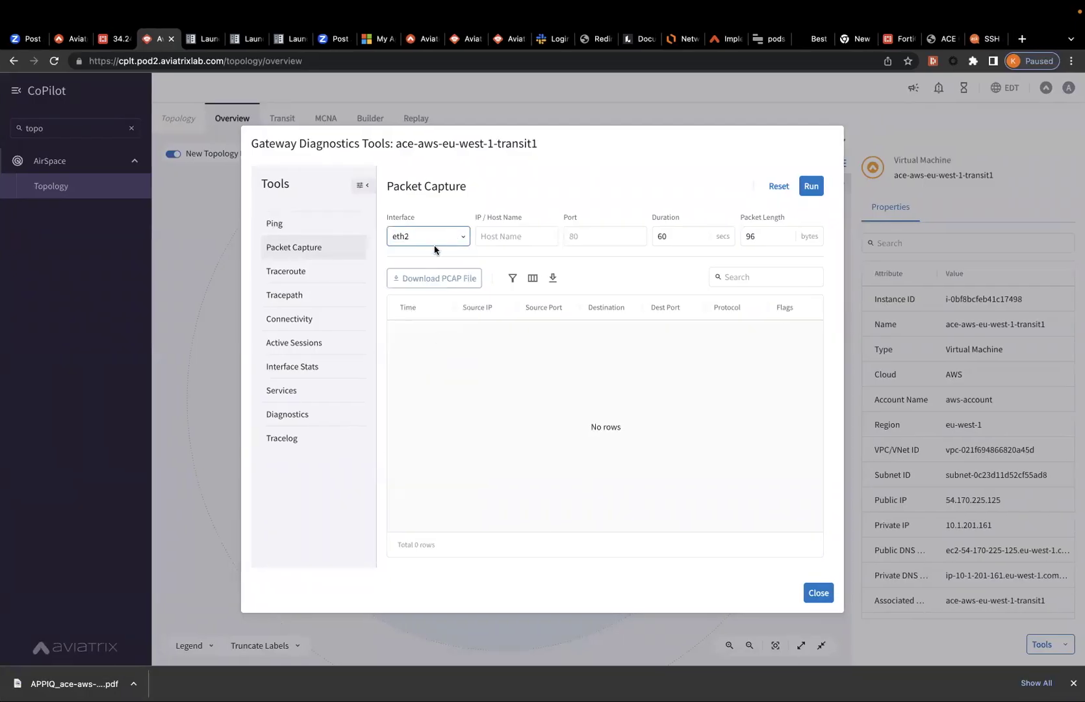
{"action": "double_click", "coordinate": [661, 236]}
{"action": "type", "text": "10"}
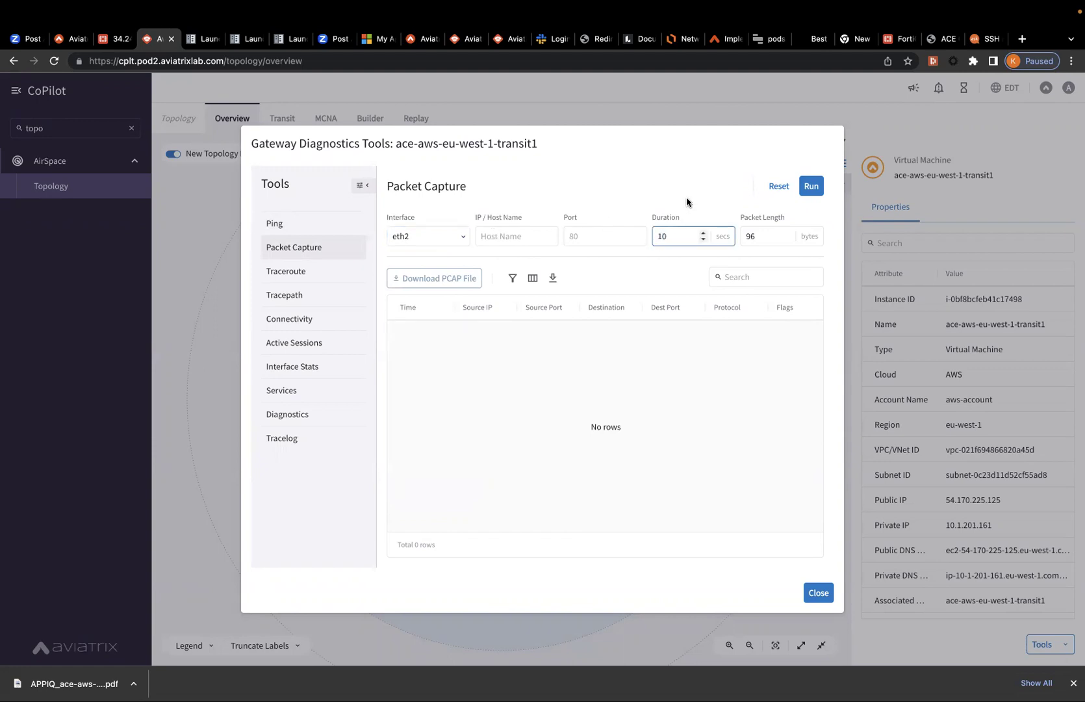
{"action": "left_click", "coordinate": [820, 187]}
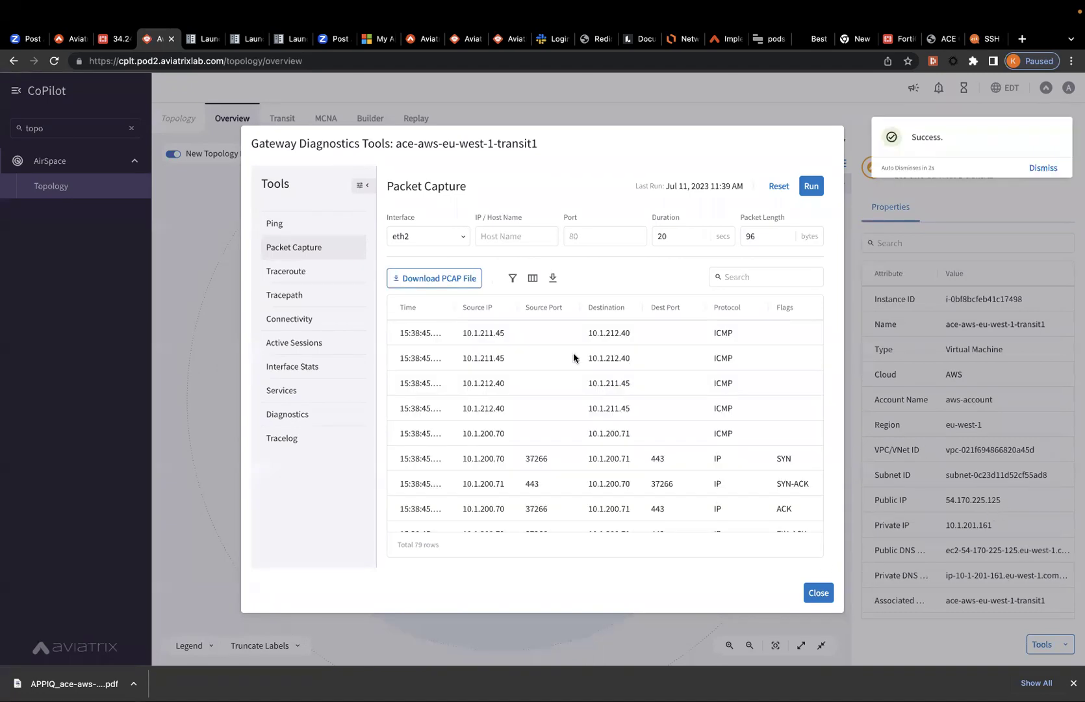
Step: Download the eth2 capture as a PCAP file and start another capture limited to host 10.1.211.45
{"action": "left_click", "coordinate": [451, 281]}
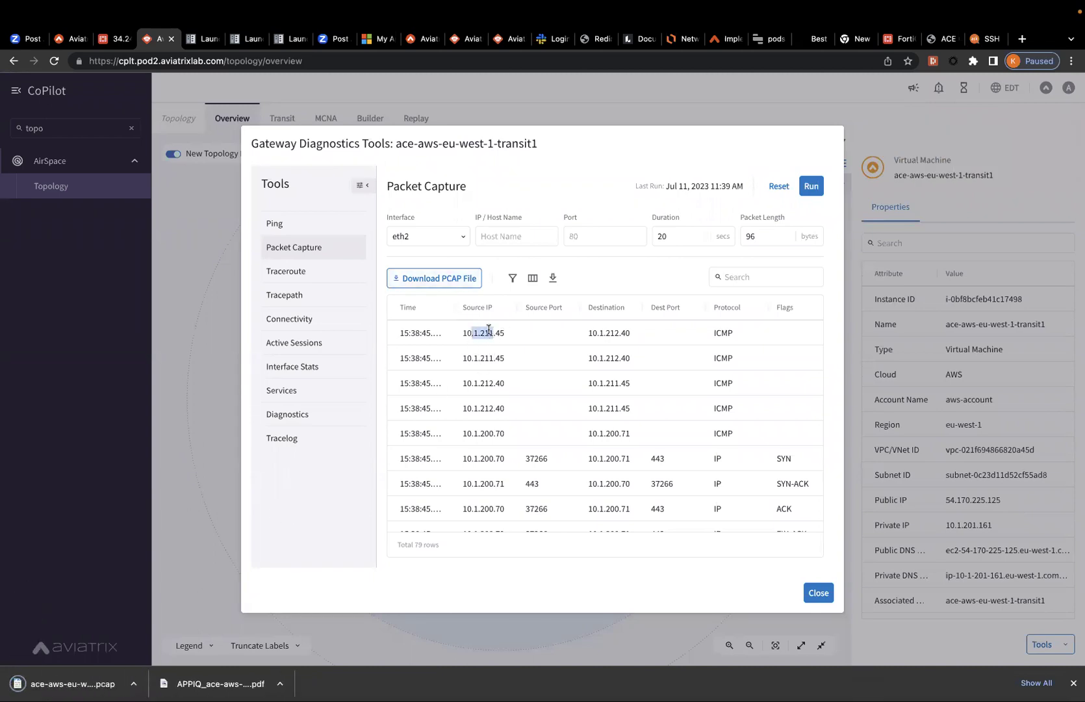
{"action": "left_click", "coordinate": [510, 237]}
{"action": "type", "text": "10"}
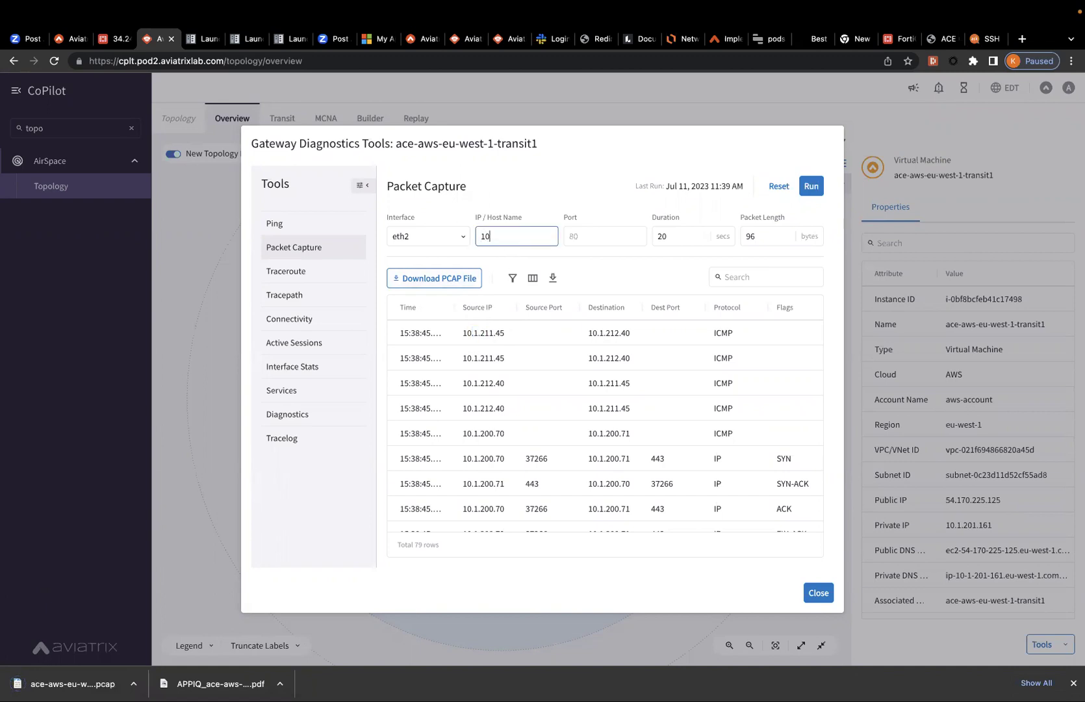
{"action": "type", "text": ".1.211.45"}
{"action": "key", "text": "Return"}
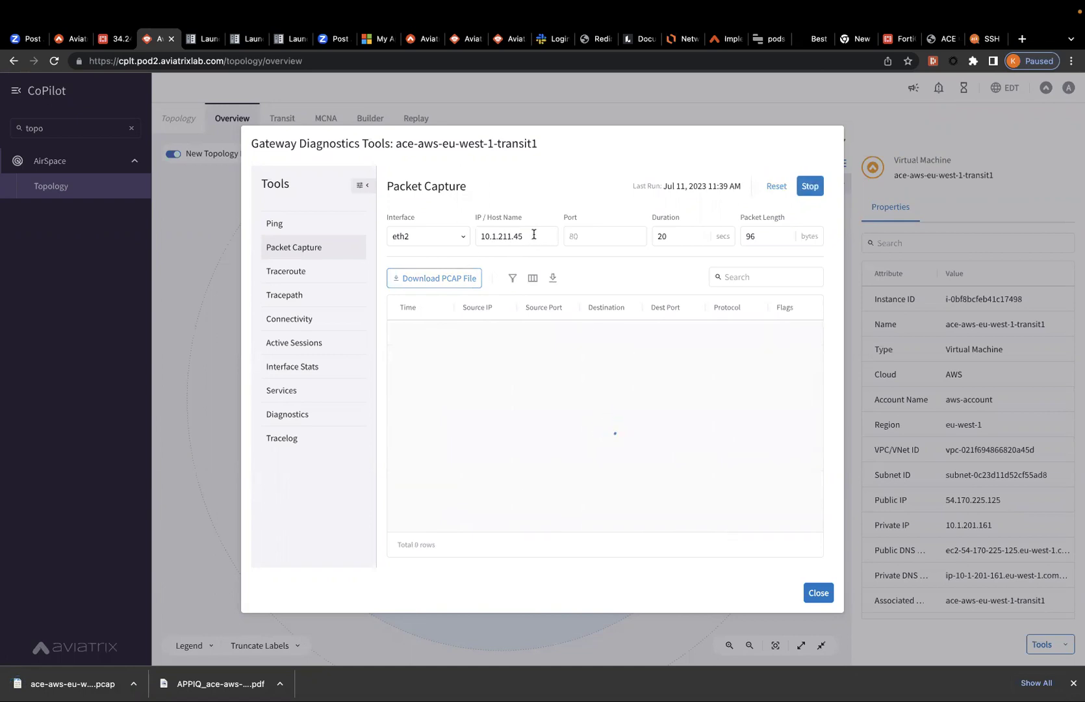
Step: Open the downloaded PCAP in Wireshark full screen and examine its ICMP echo requests and replies, returning to the Lab 4 slide in PowerPoint
{"action": "left_click", "coordinate": [71, 683]}
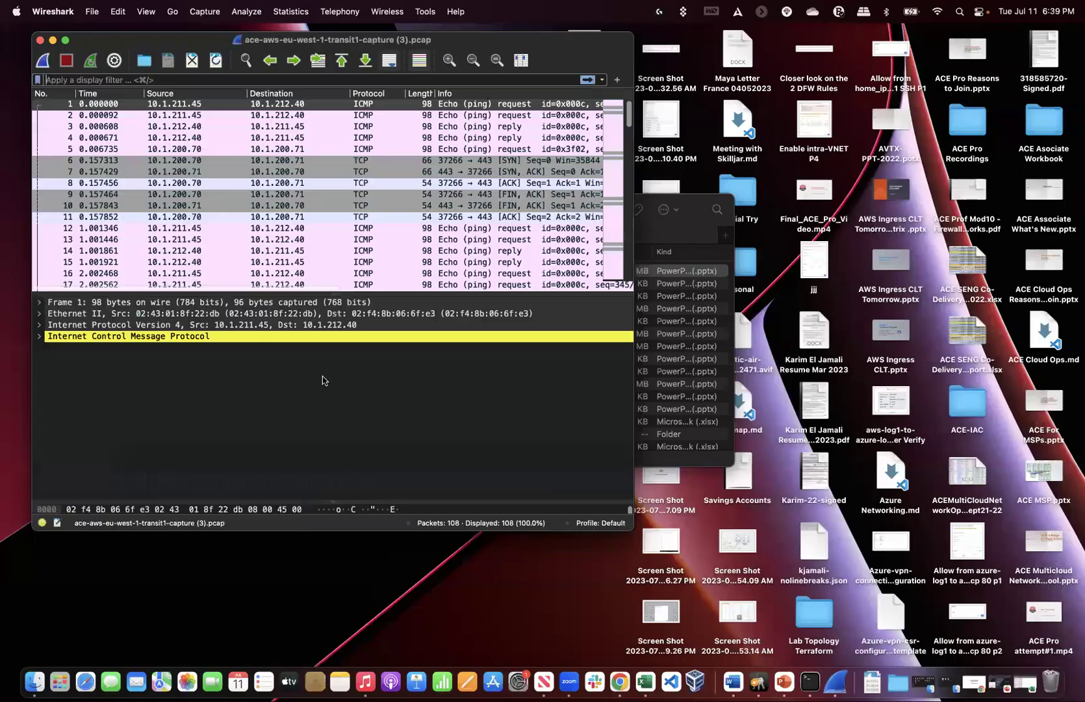
{"action": "left_click", "coordinate": [181, 116]}
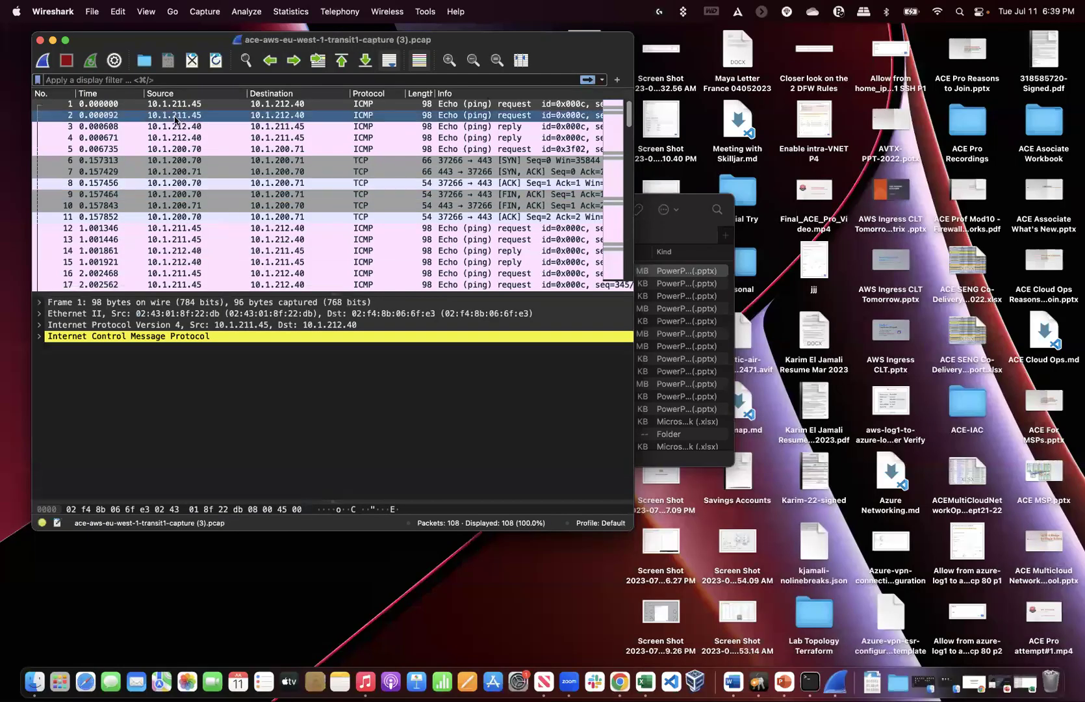
{"action": "left_click", "coordinate": [65, 41]}
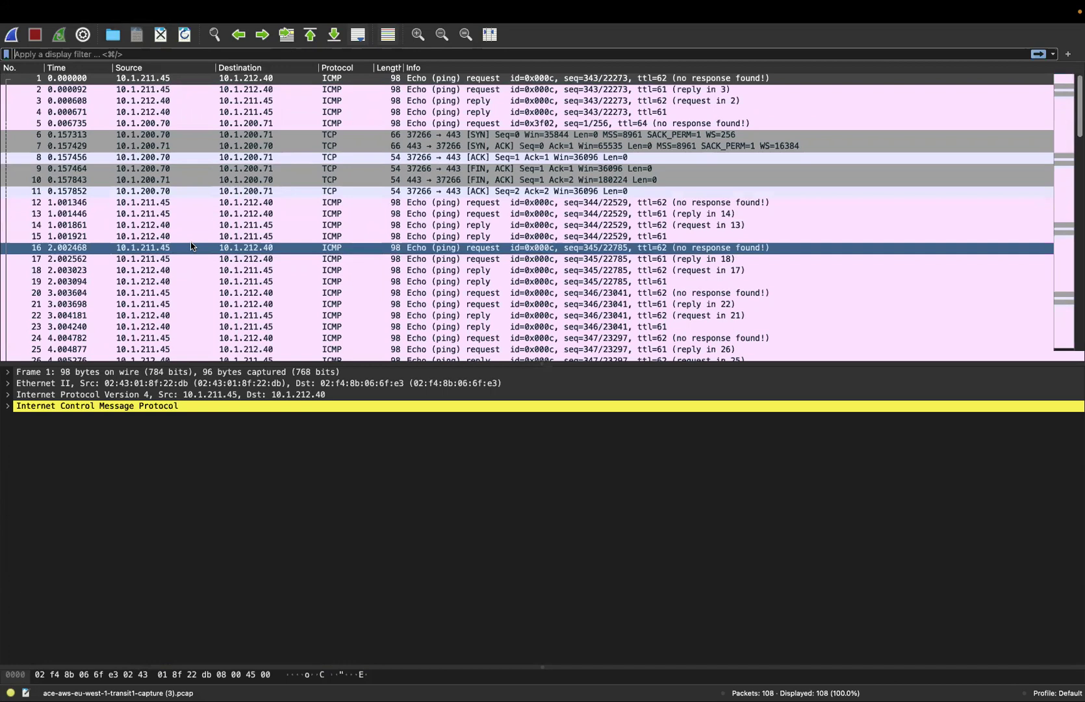
{"action": "scroll", "coordinate": [191, 247], "scroll_direction": "down", "scroll_amount": 3}
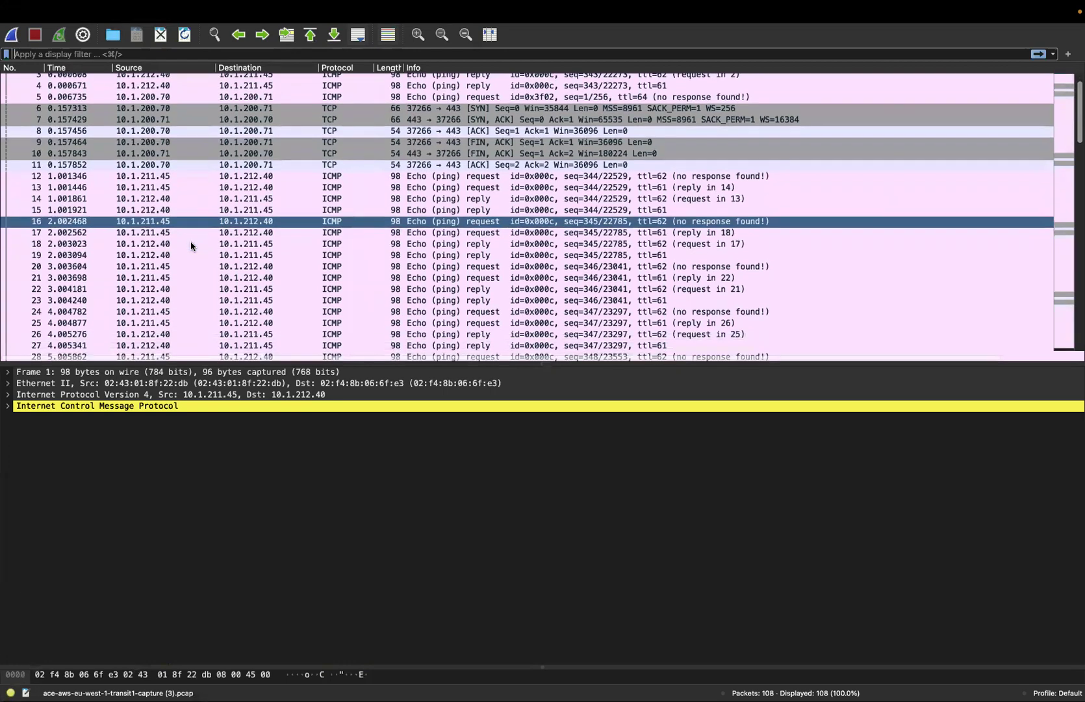
{"action": "scroll", "coordinate": [191, 247], "scroll_direction": "up", "scroll_amount": 3}
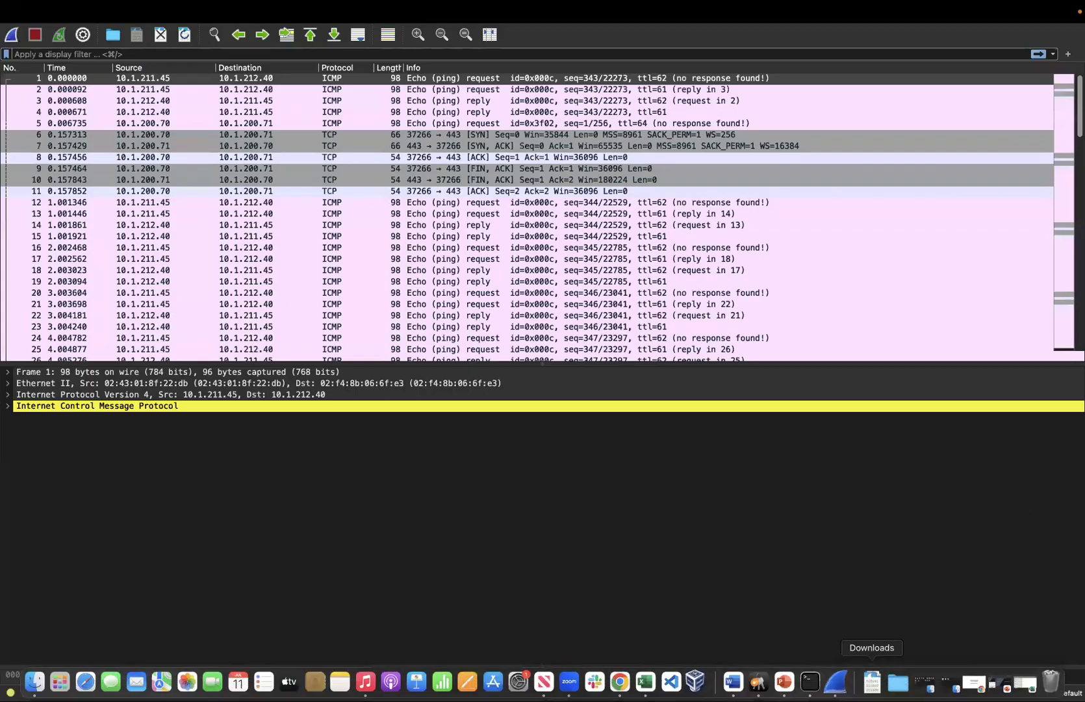
{"action": "left_click", "coordinate": [785, 690]}
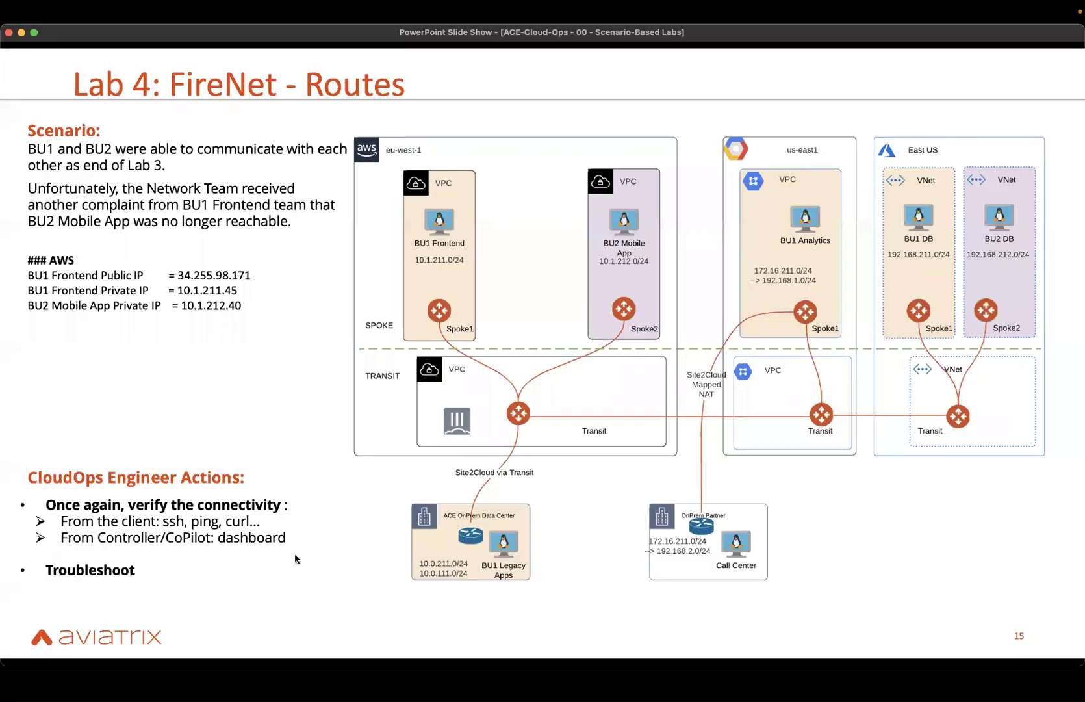